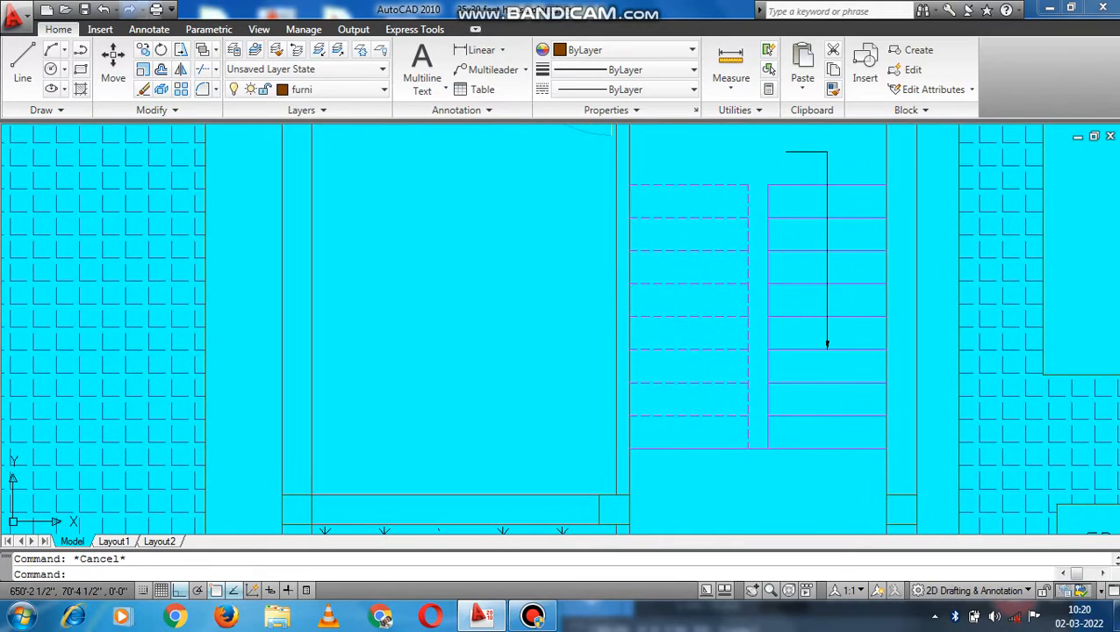
# Step: Look over the ground floor plan from the staircase up to the rear rooms and back to the garden
pyautogui.scroll(-4, 726, 412)
pyautogui.scroll(2, 728, 345)
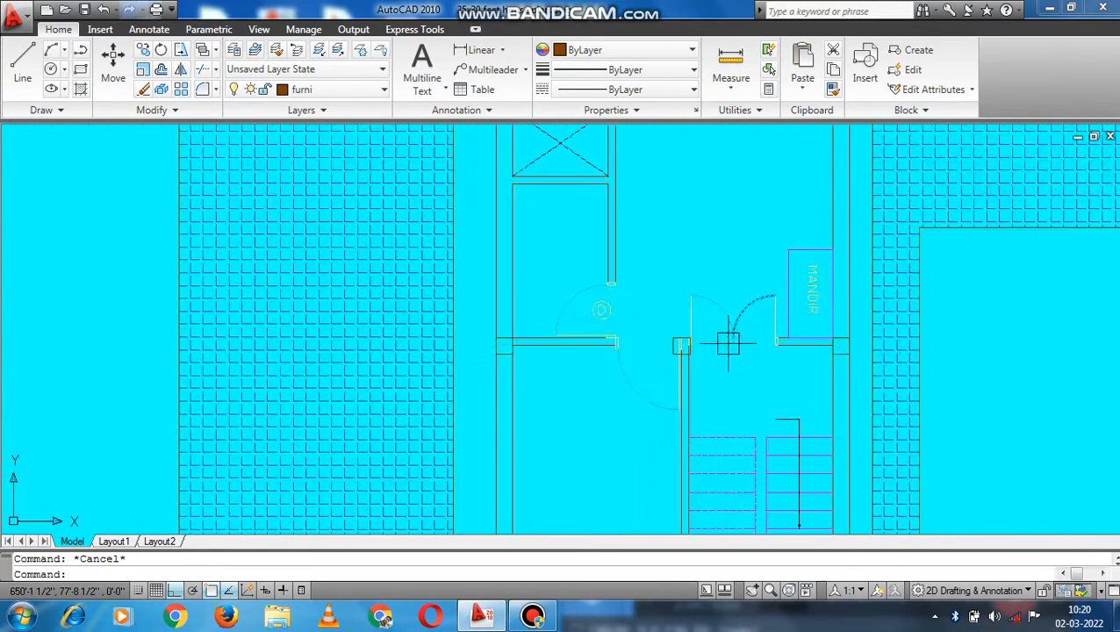
pyautogui.scroll(3, 685, 351)
pyautogui.moveTo(487, 275); pyautogui.dragTo(516, 414, button='middle')
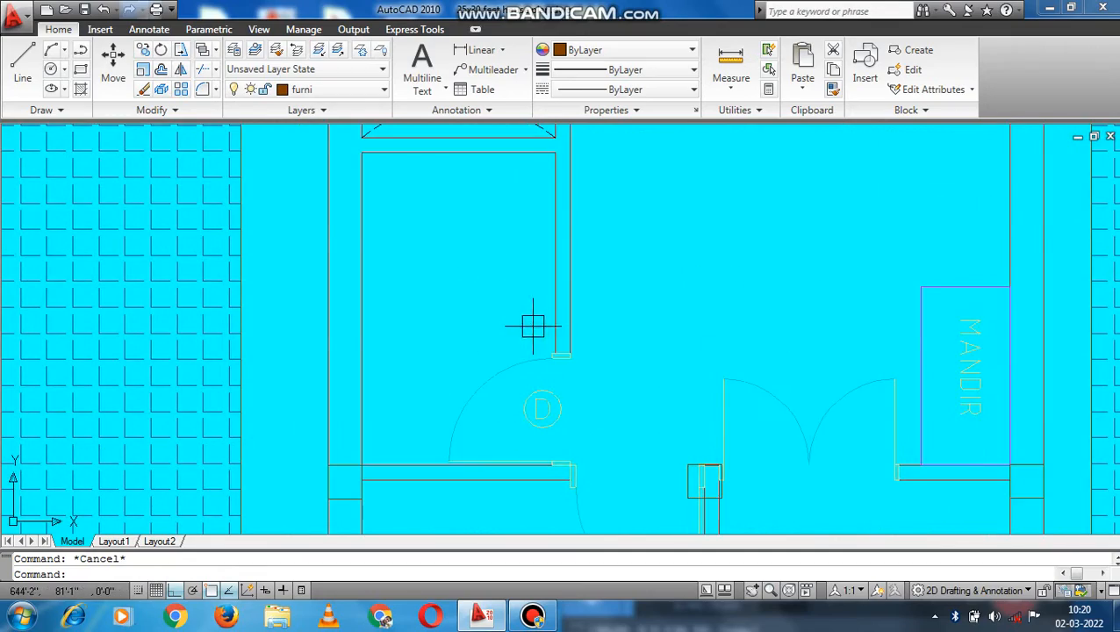
pyautogui.scroll(-2, 533, 325)
pyautogui.moveTo(783, 159); pyautogui.dragTo(784, 346, button='middle')
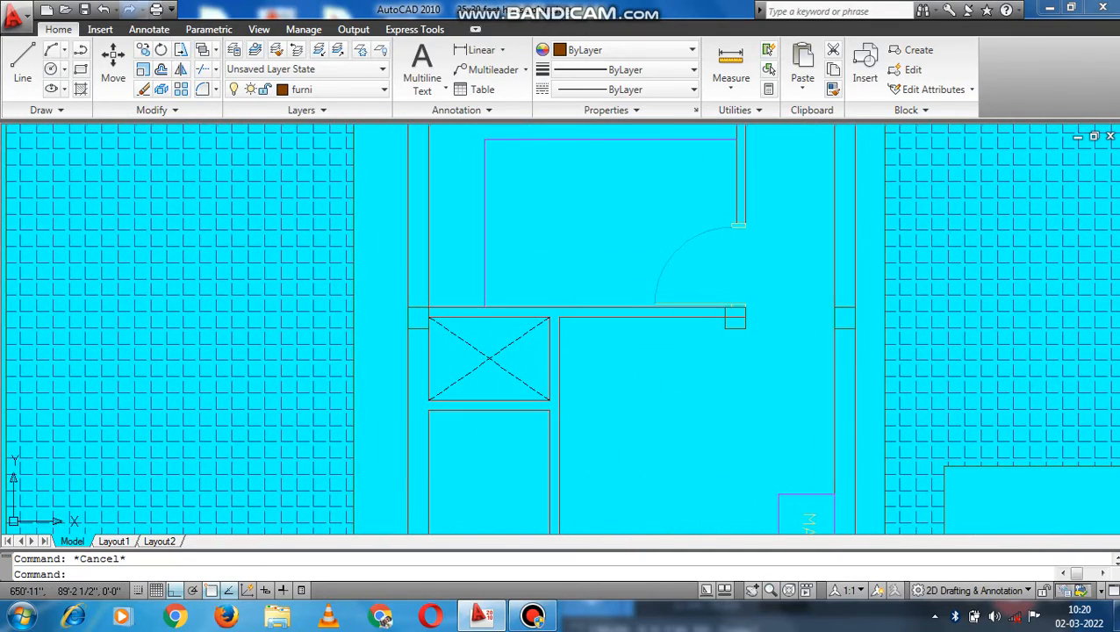
pyautogui.scroll(-4, 710, 332)
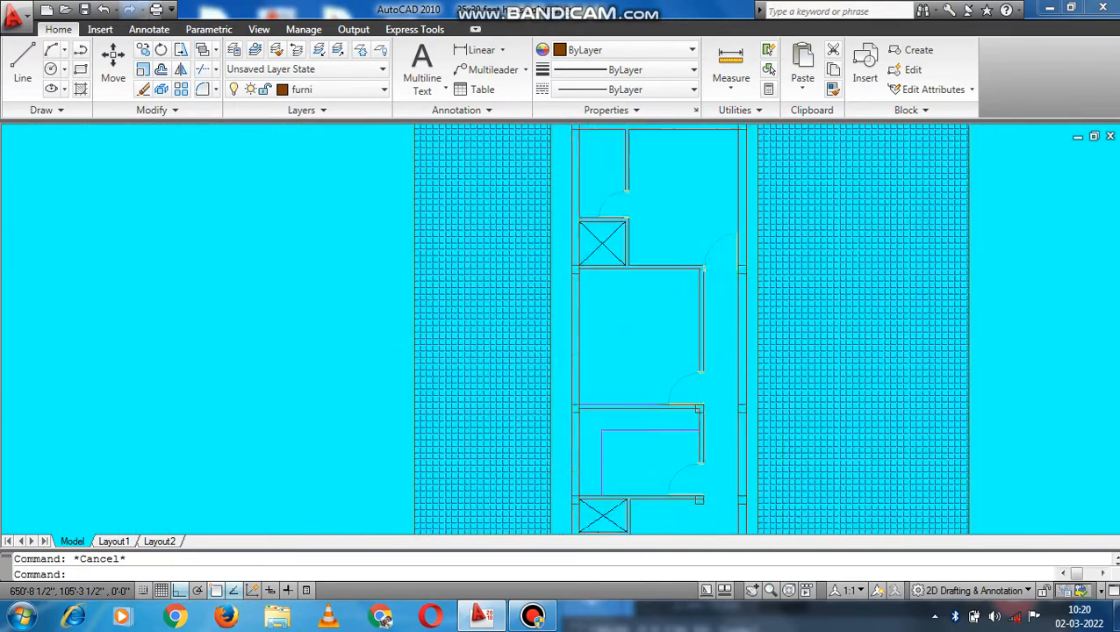
pyautogui.moveTo(667, 129); pyautogui.dragTo(650, 213, button='middle')
pyautogui.scroll(-1, 649, 203)
pyautogui.moveTo(775, 307); pyautogui.dragTo(717, 360, button='middle')
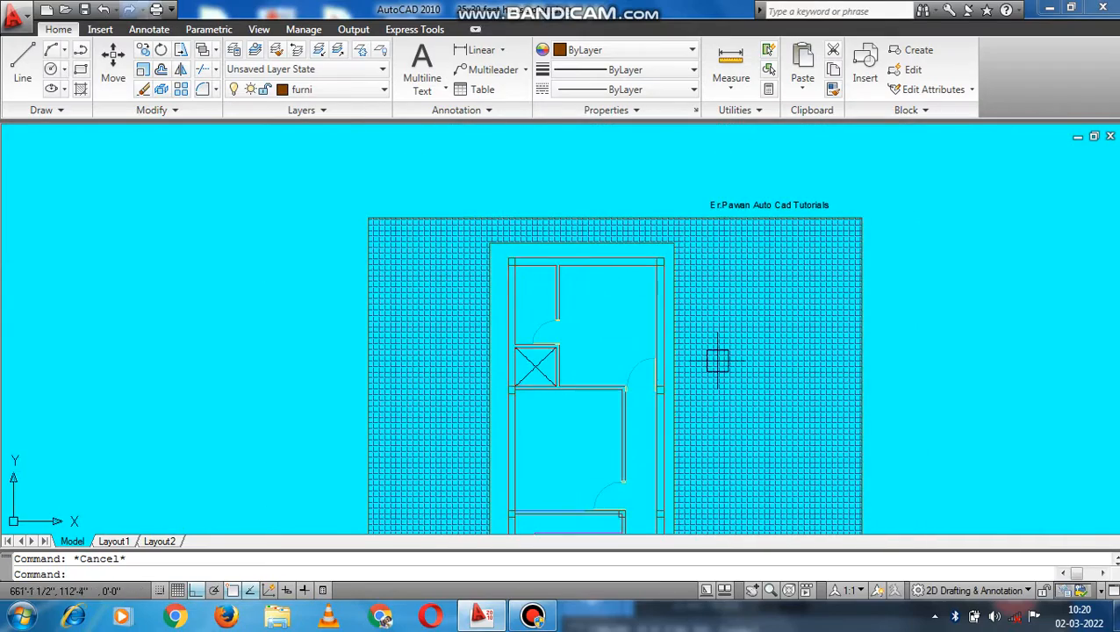
pyautogui.scroll(5, 773, 225)
pyautogui.moveTo(754, 209); pyautogui.dragTo(866, 205, button='middle')
pyautogui.scroll(-2, 794, 214)
pyautogui.moveTo(567, 410); pyautogui.dragTo(664, 186, button='middle')
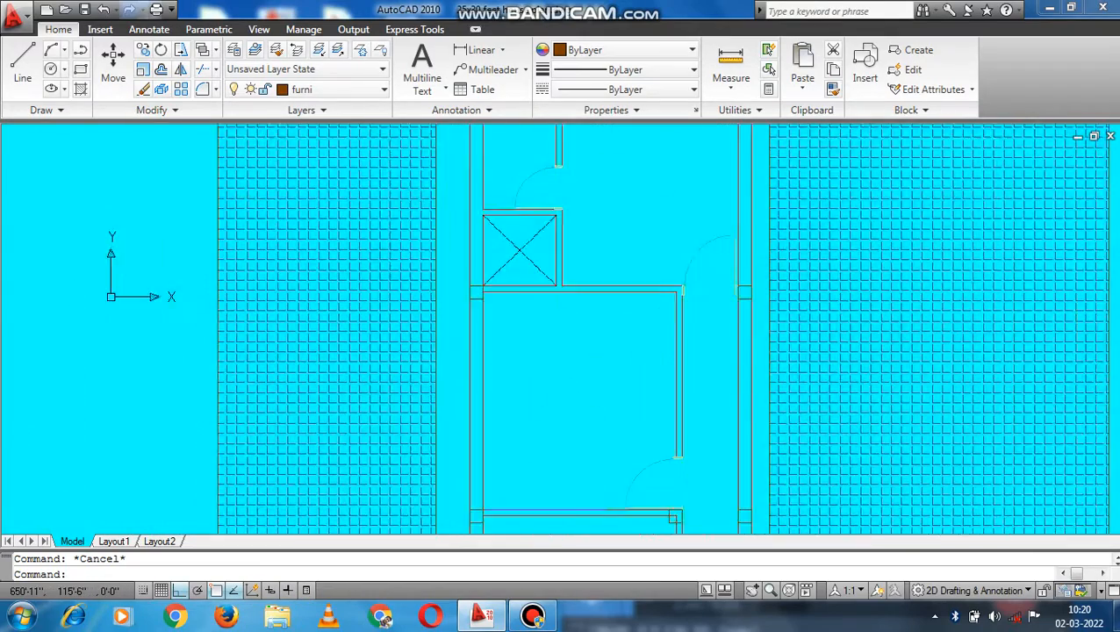
pyautogui.moveTo(650, 382); pyautogui.dragTo(660, 143, button='middle')
pyautogui.moveTo(654, 492); pyautogui.dragTo(634, 324, button='middle')
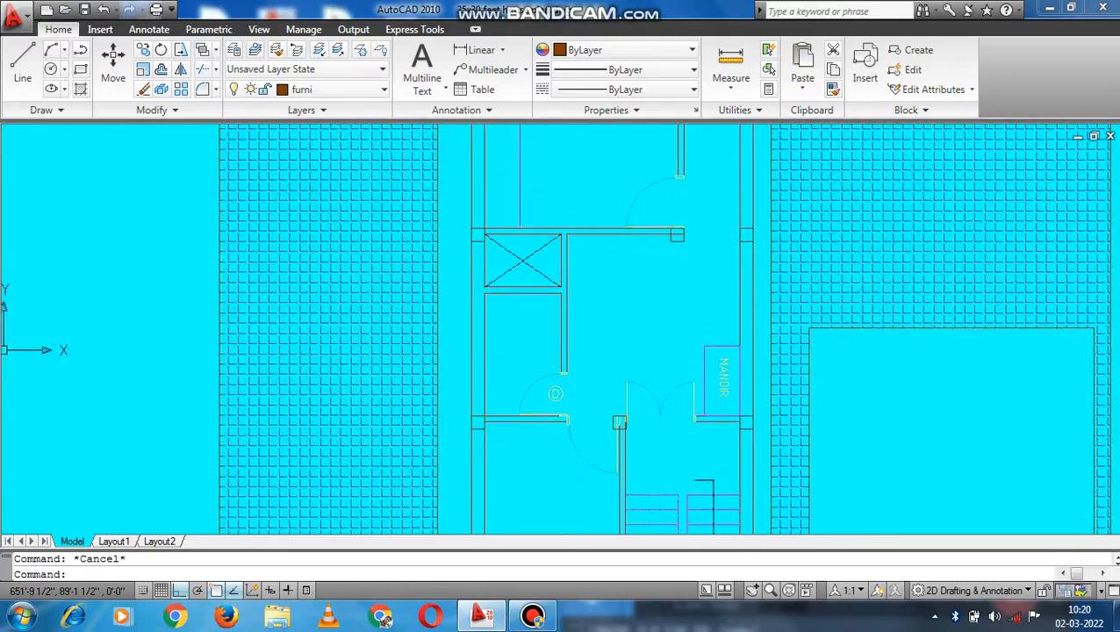
pyautogui.moveTo(649, 455)
pyautogui.mouseDown(button='middle')
pyautogui.moveTo(651, 235)
pyautogui.moveTo(671, 393)
pyautogui.mouseUp(button='middle')
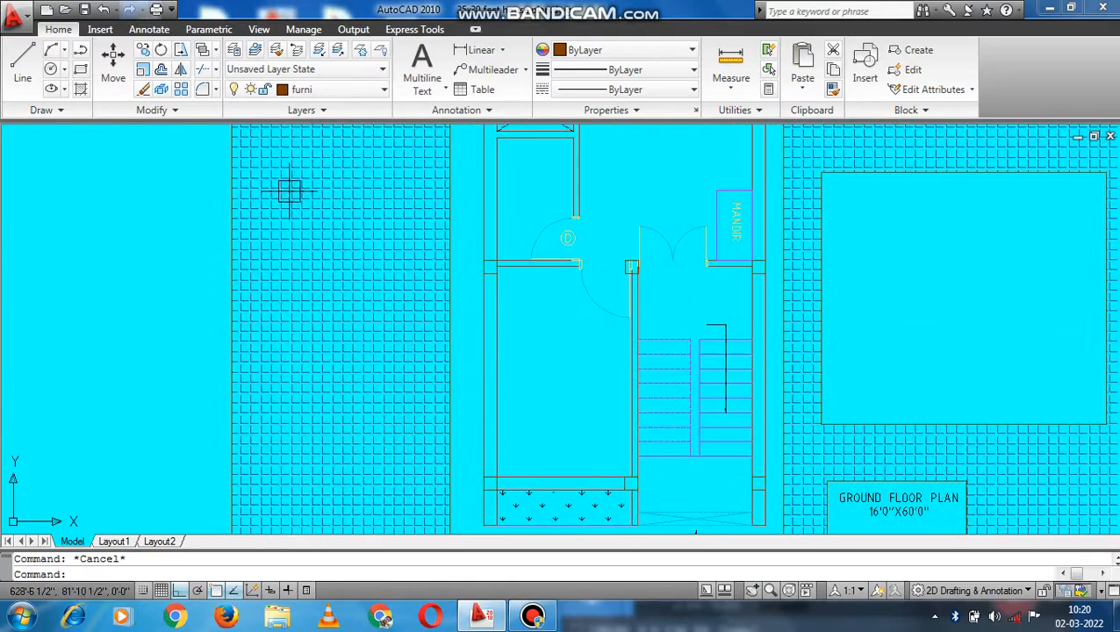
# Step: Thaw the window, Furniture, dim and bed layers
pyautogui.click(324, 88)
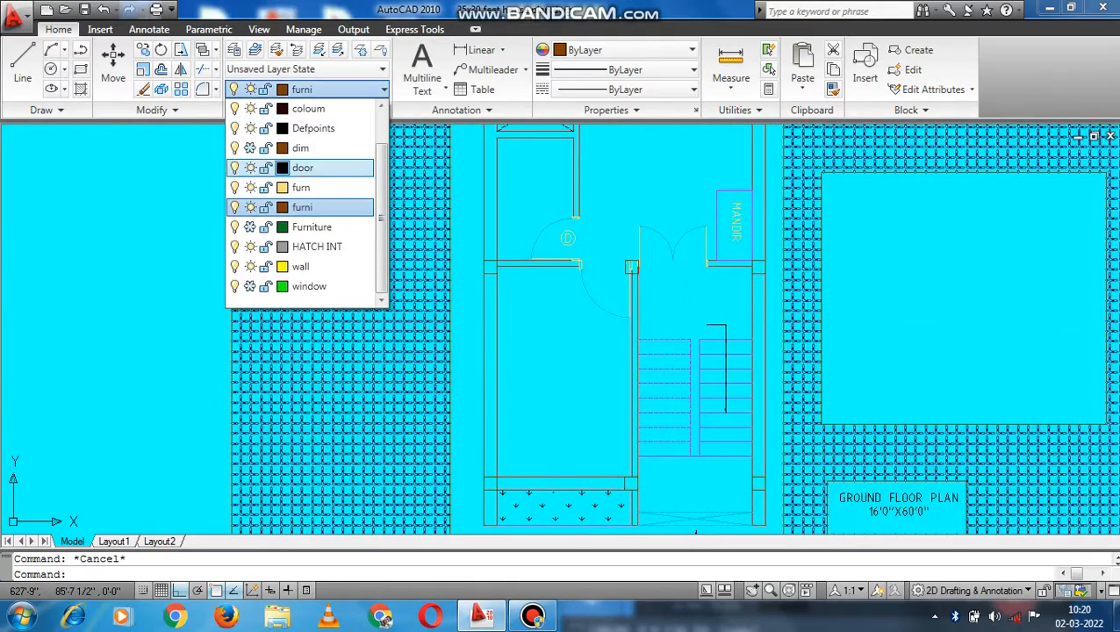
pyautogui.click(250, 286)
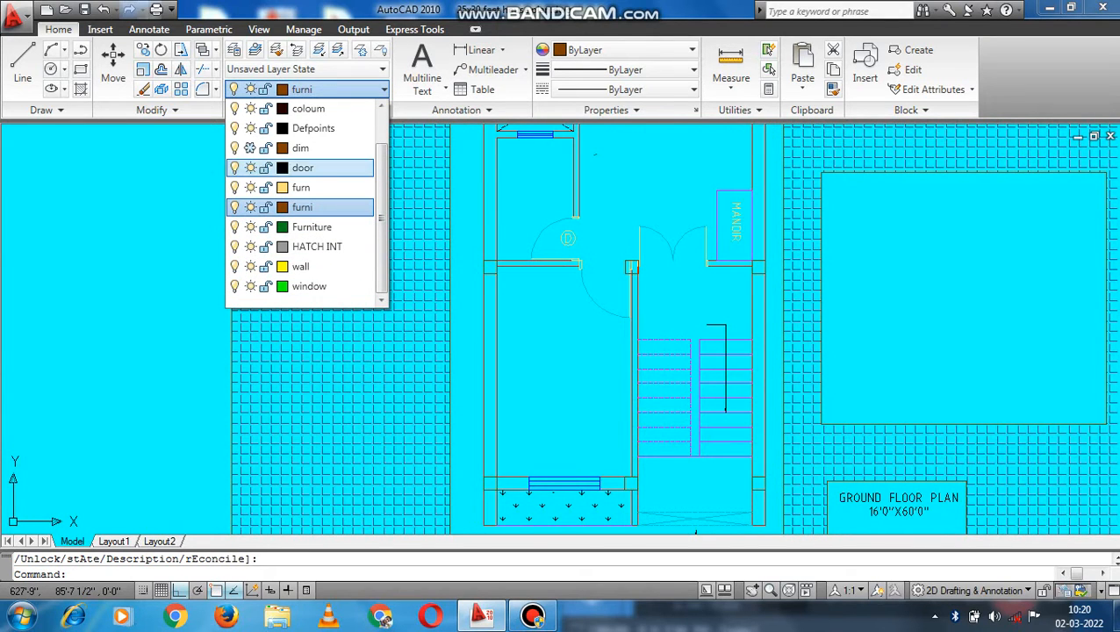
pyautogui.click(250, 147)
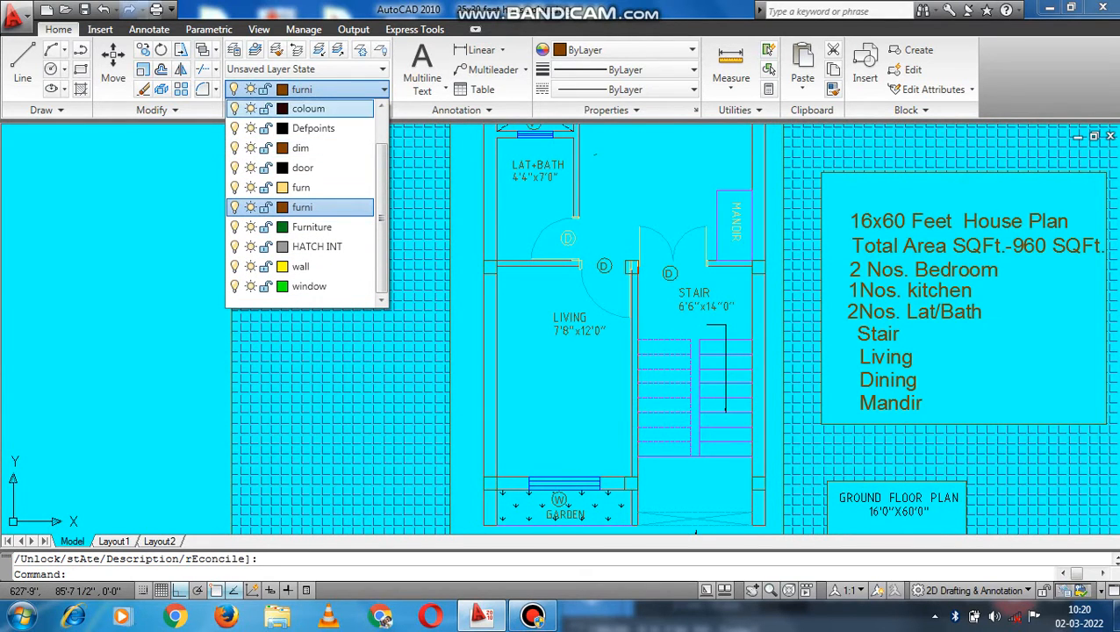
pyautogui.scroll(1, 307, 128)
pyautogui.click(250, 128)
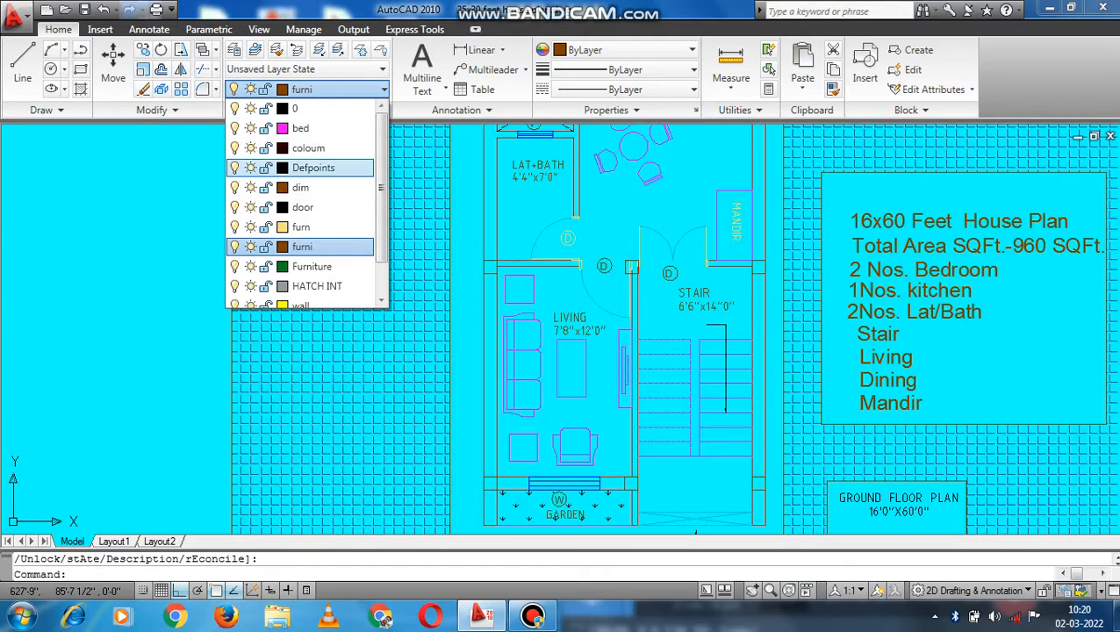
pyautogui.scroll(-1, 299, 266)
pyautogui.click(281, 90)
pyautogui.moveTo(522, 411); pyautogui.dragTo(424, 154, button='middle')
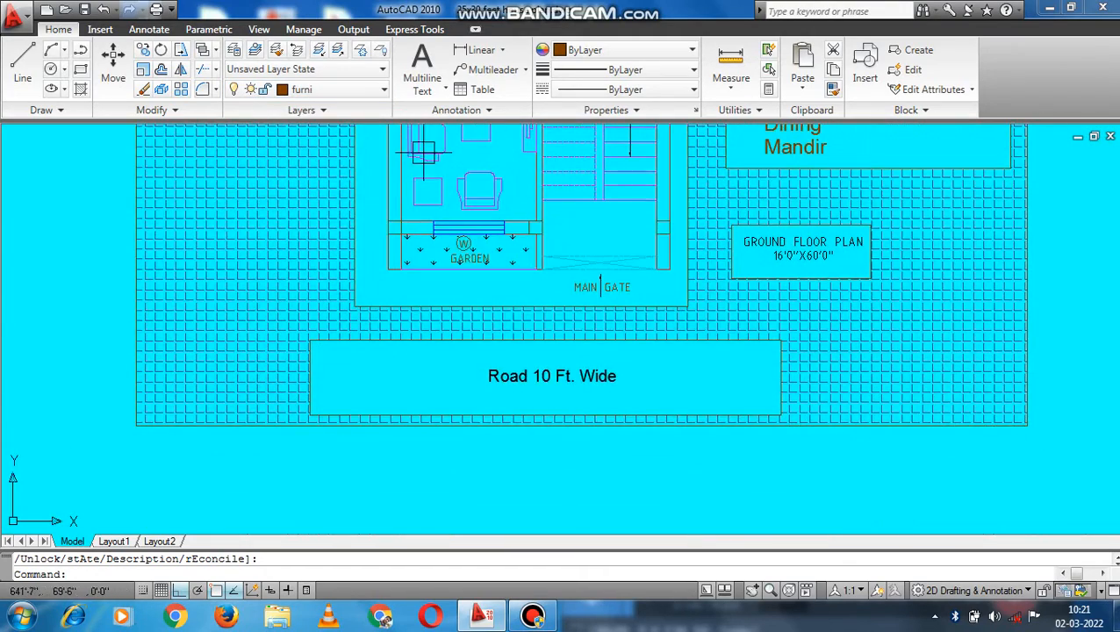
pyautogui.scroll(3, 667, 325)
pyautogui.moveTo(540, 242); pyautogui.dragTo(616, 350, button='middle')
pyautogui.scroll(2, 622, 350)
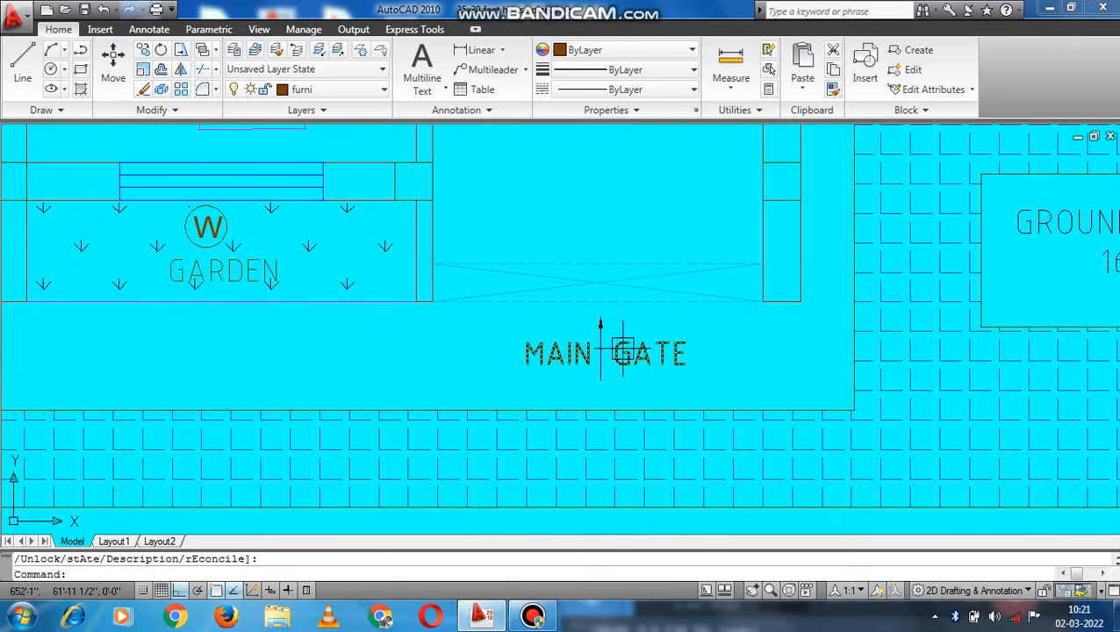
pyautogui.click(626, 352)
pyautogui.press('Return')
pyautogui.click(620, 353)
pyautogui.scroll(3, 607, 400)
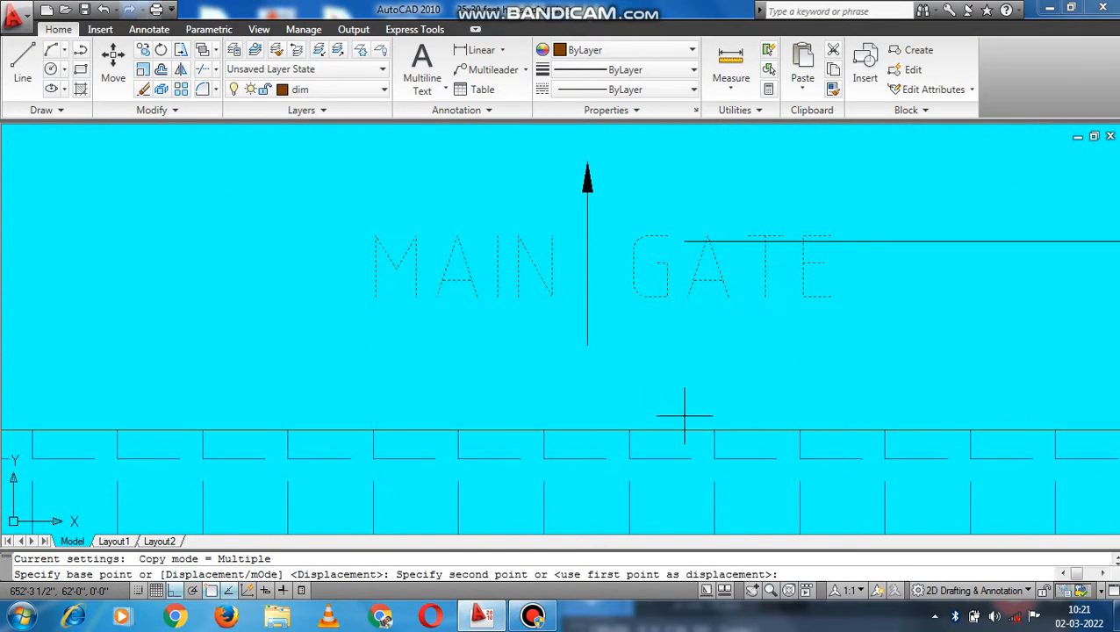
pyautogui.scroll(-3, 698, 357)
pyautogui.press('Escape')
# Step: Copy the MAIN GATE label straight down to just beneath the original
pyautogui.click(712, 322)
pyautogui.press('Return')
pyautogui.click(811, 297)
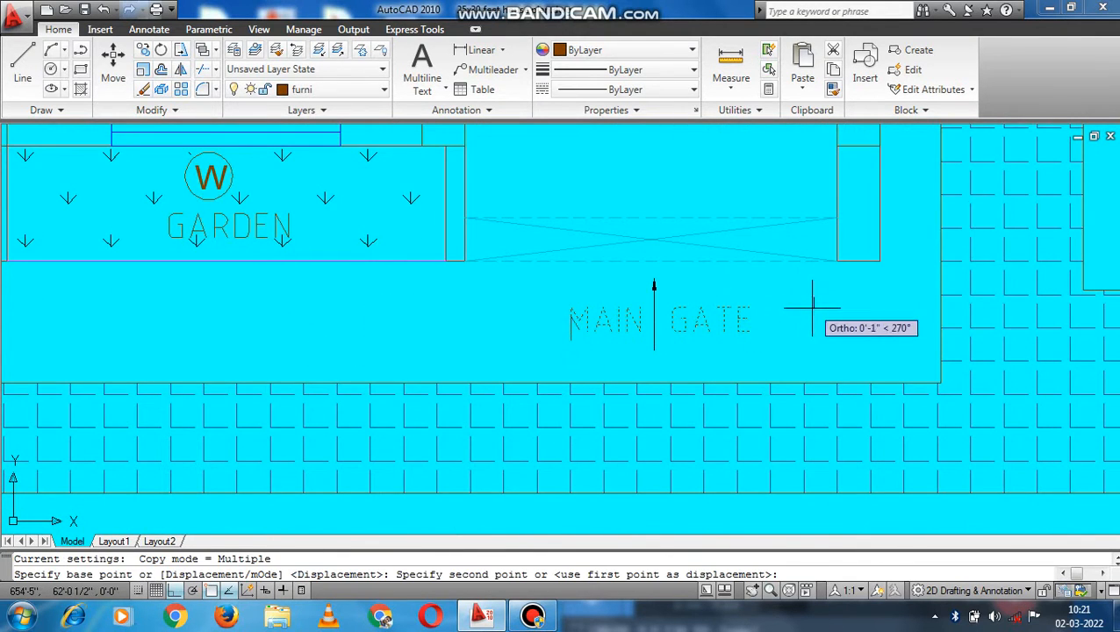
pyautogui.click(812, 334)
pyautogui.press('Escape')
# Step: Change the text of the copied label beneath MAIN GATE to "entry"
pyautogui.doubleClick(729, 354)
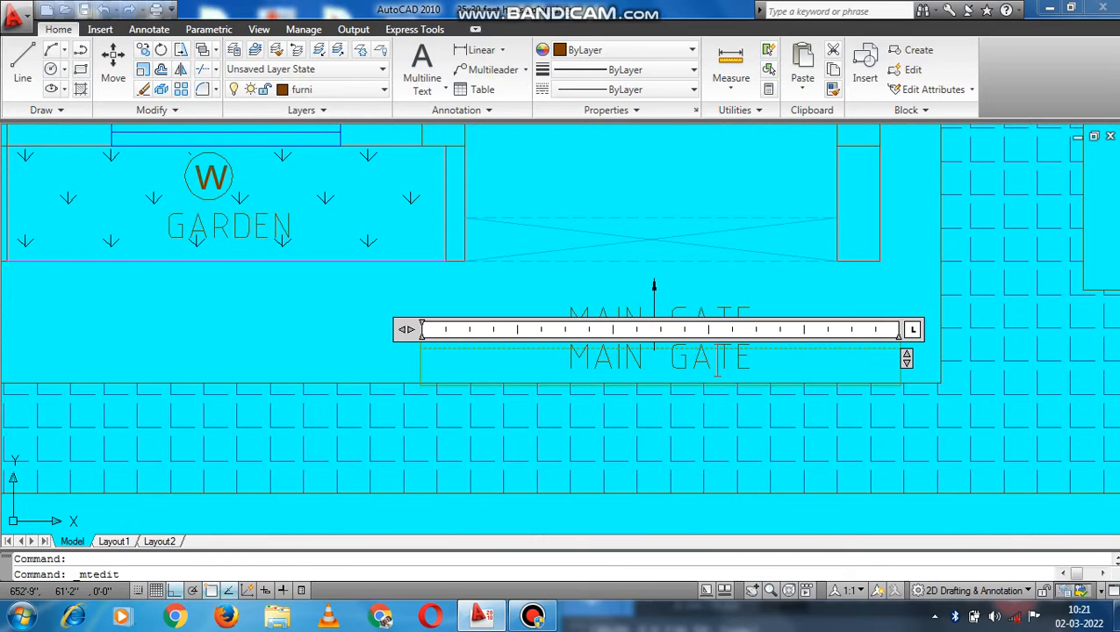
pyautogui.write('entry')
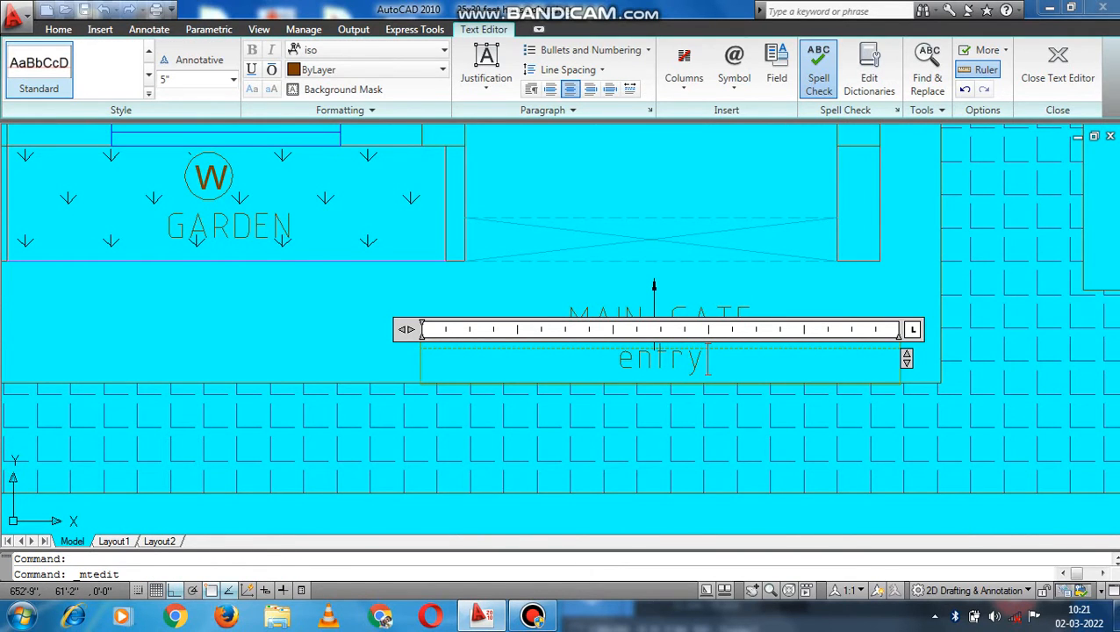
pyautogui.click(755, 268)
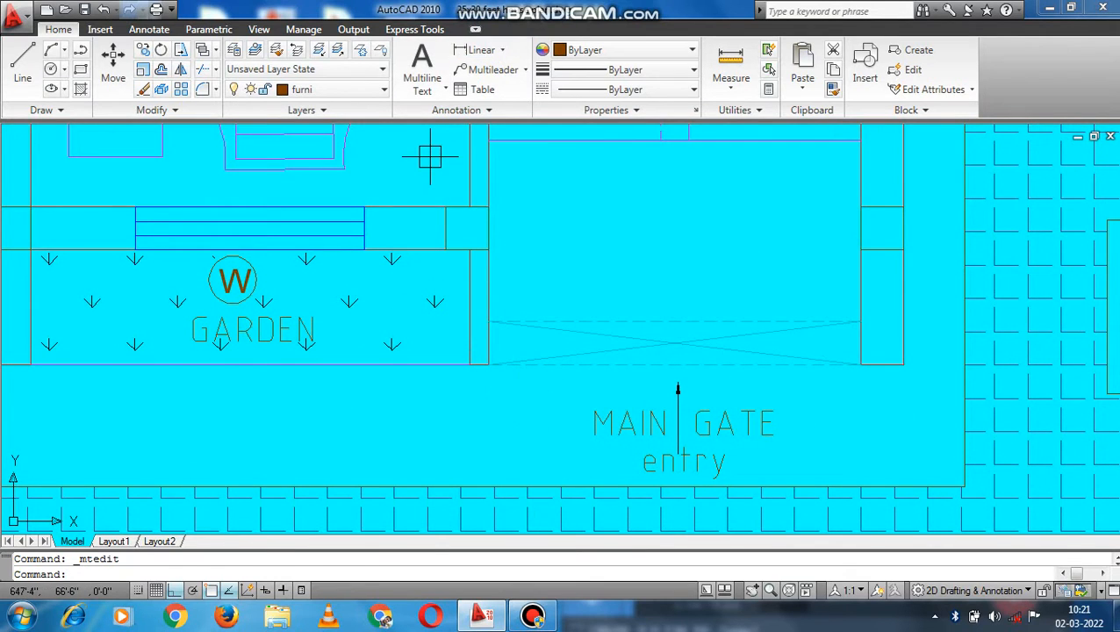
# Step: Add a linear dimension across the main gate opening, with its dimension line just below the gate
pyautogui.click(482, 50)
pyautogui.click(489, 364)
pyautogui.click(862, 364)
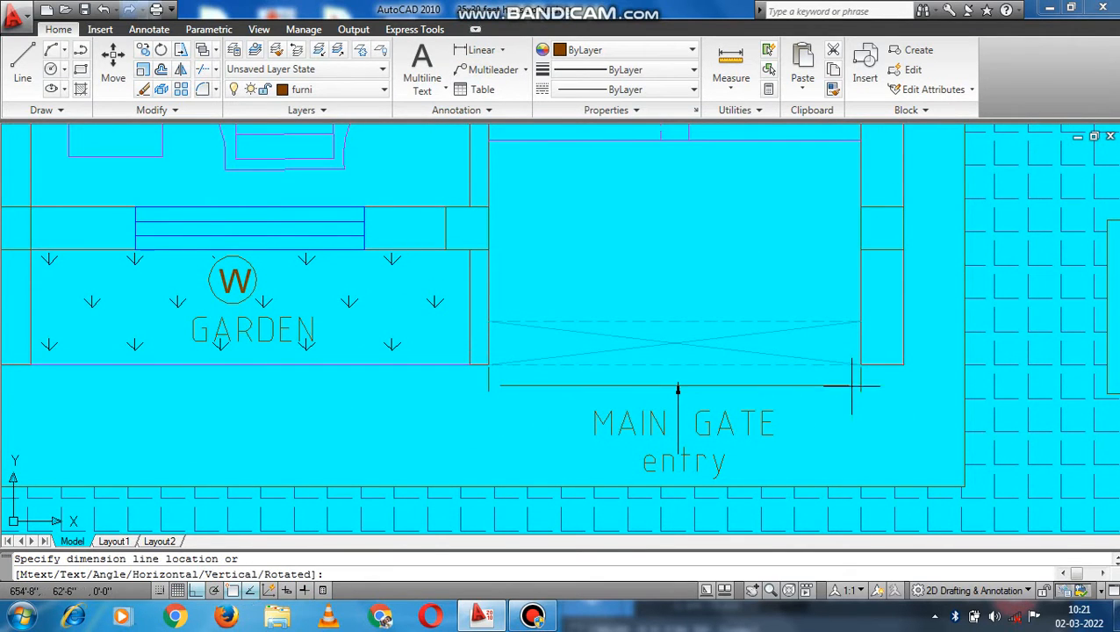
pyautogui.click(850, 381)
# Step: Add a linear dimension across the width of the solid-line stair flight along its top tread
pyautogui.scroll(-3, 773, 400)
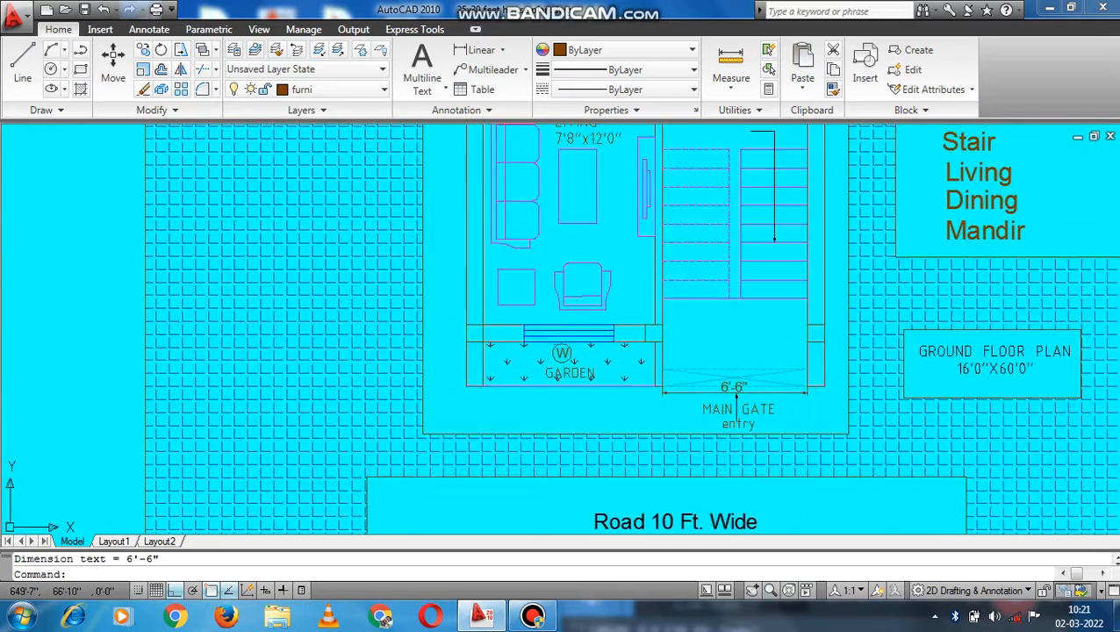
pyautogui.moveTo(689, 298); pyautogui.dragTo(679, 393, button='middle')
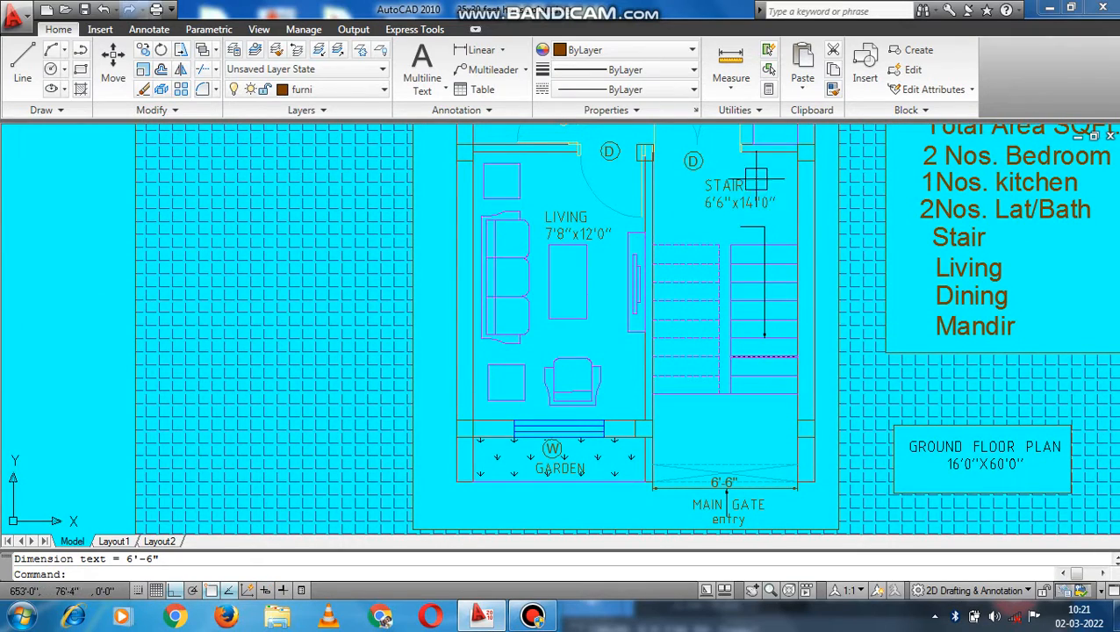
pyautogui.scroll(5, 755, 179)
pyautogui.moveTo(710, 225); pyautogui.dragTo(656, 237, button='middle')
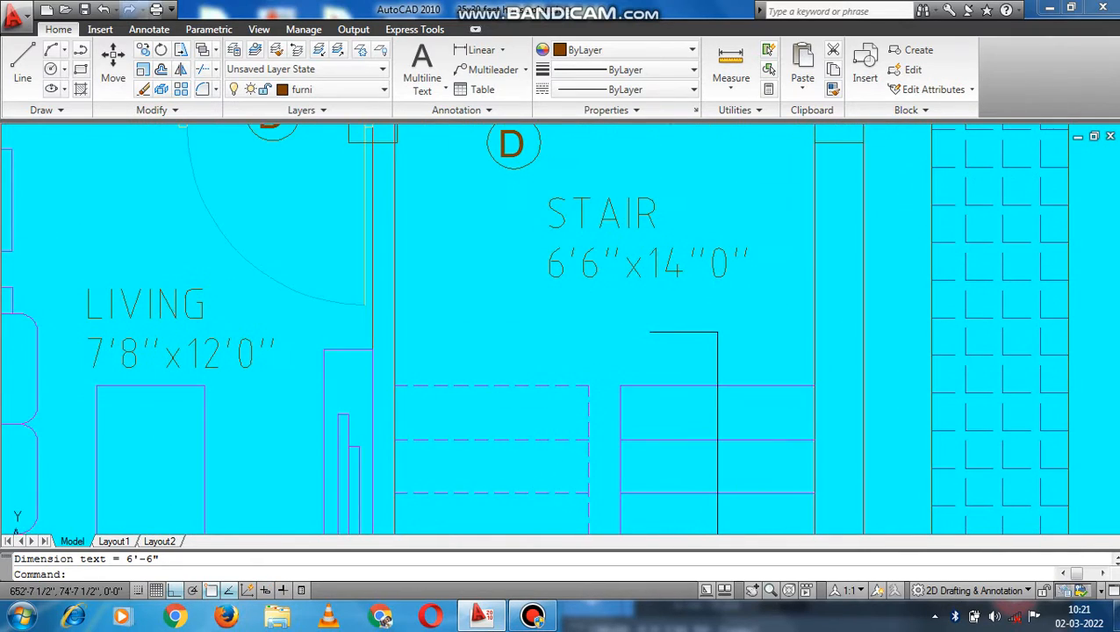
pyautogui.moveTo(672, 324); pyautogui.dragTo(657, 207, button='middle')
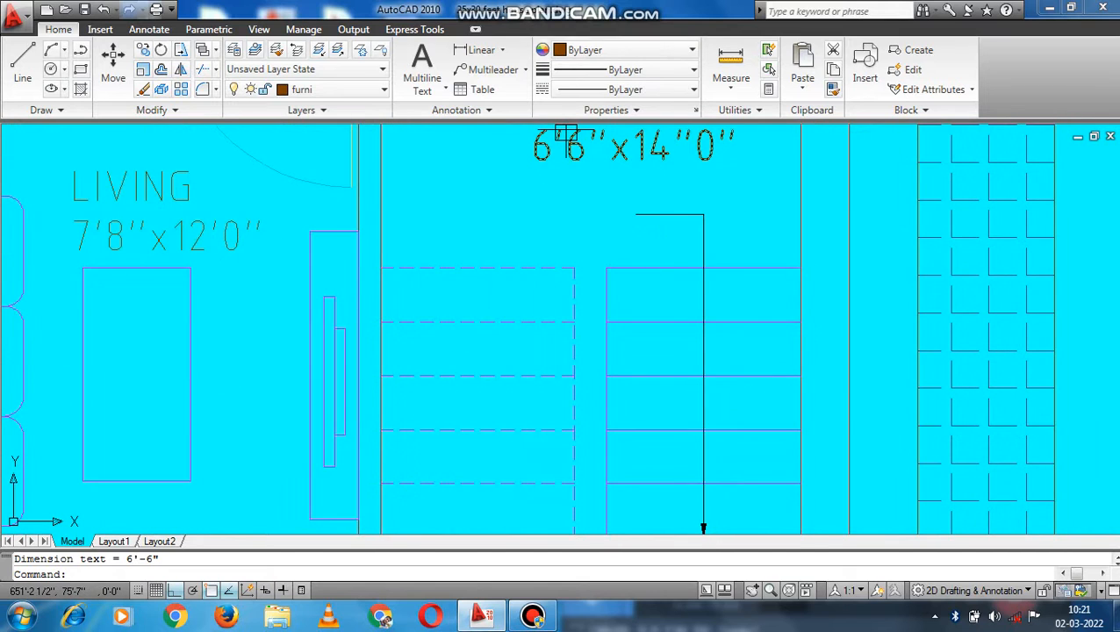
pyautogui.click(475, 49)
pyautogui.click(607, 268)
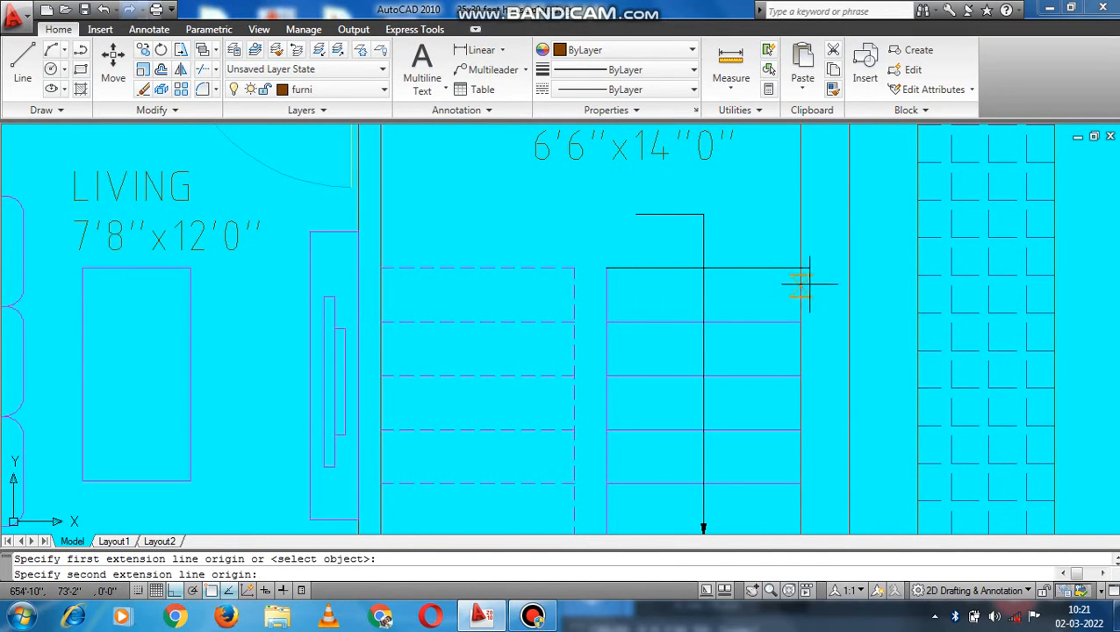
pyautogui.click(760, 270)
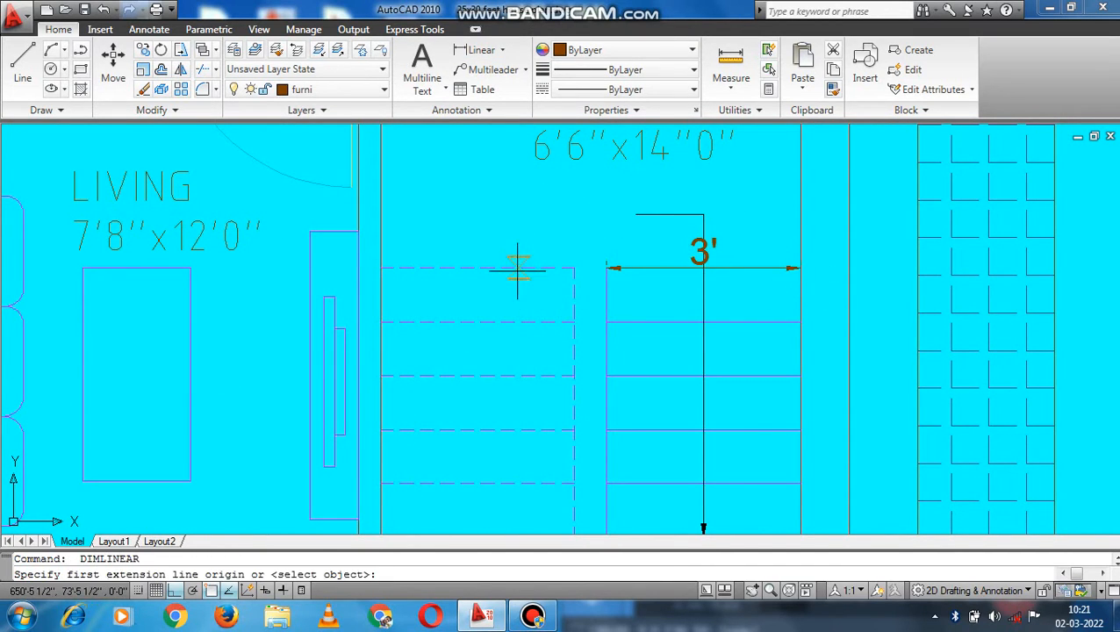
# Step: Add a linear dimension across the width of the dashed stair flight near its top tread
pyautogui.press('Return')
pyautogui.click(475, 268)
pyautogui.scroll(-1, 615, 280)
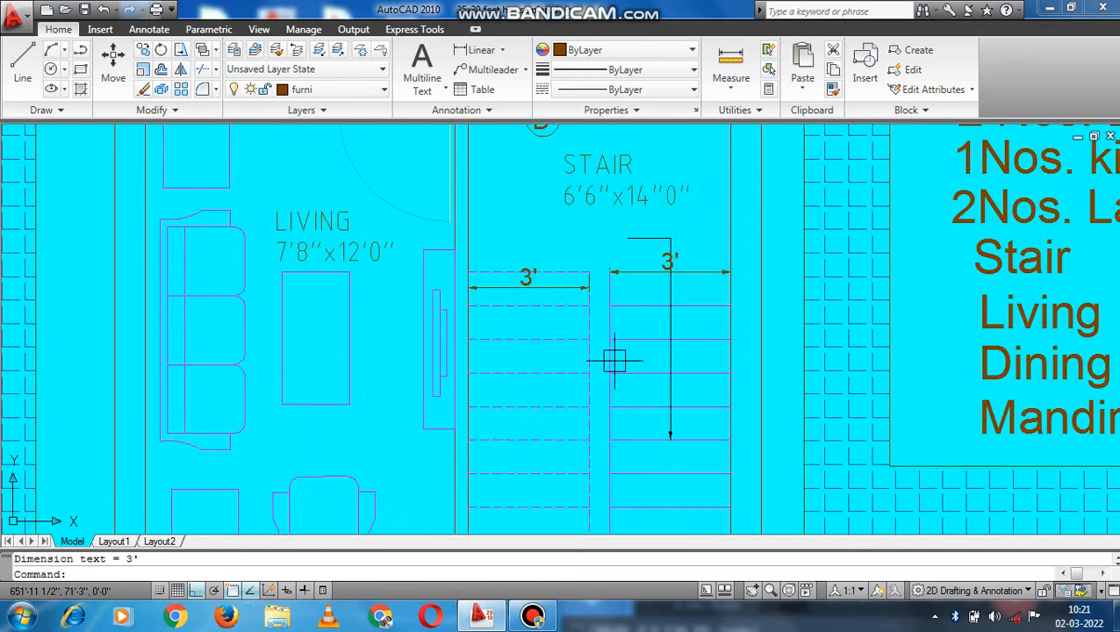
# Step: Add a linear dimension across the double-door opening between the stair area and the space beside the mandir
pyautogui.moveTo(615, 362); pyautogui.dragTo(633, 207, button='middle')
pyautogui.moveTo(660, 436); pyautogui.dragTo(651, 305, button='middle')
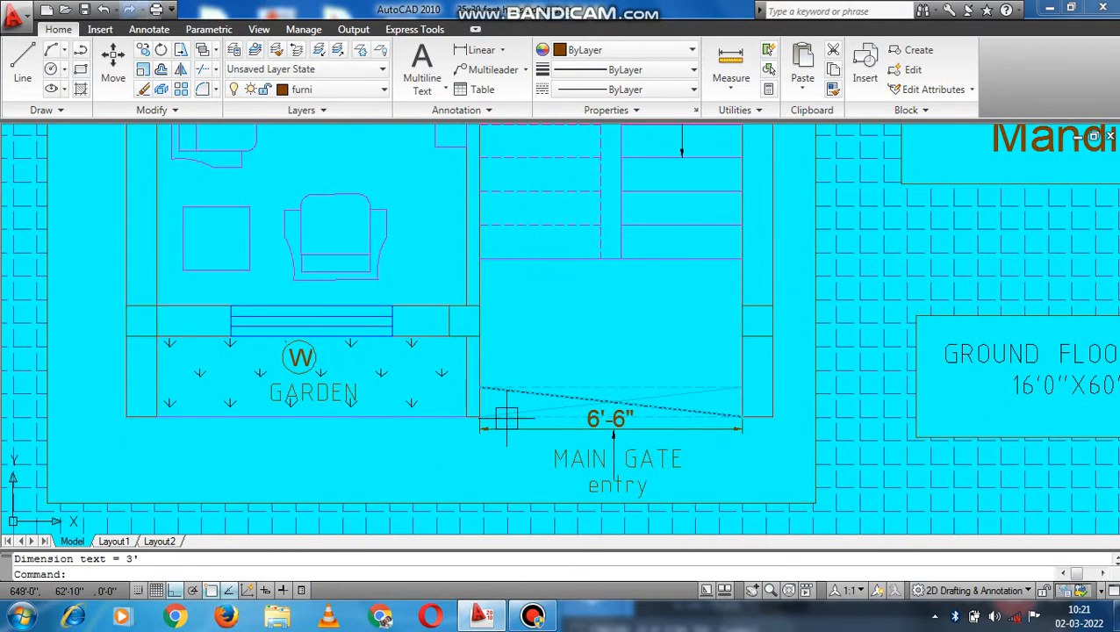
pyautogui.moveTo(527, 397); pyautogui.dragTo(566, 514, button='middle')
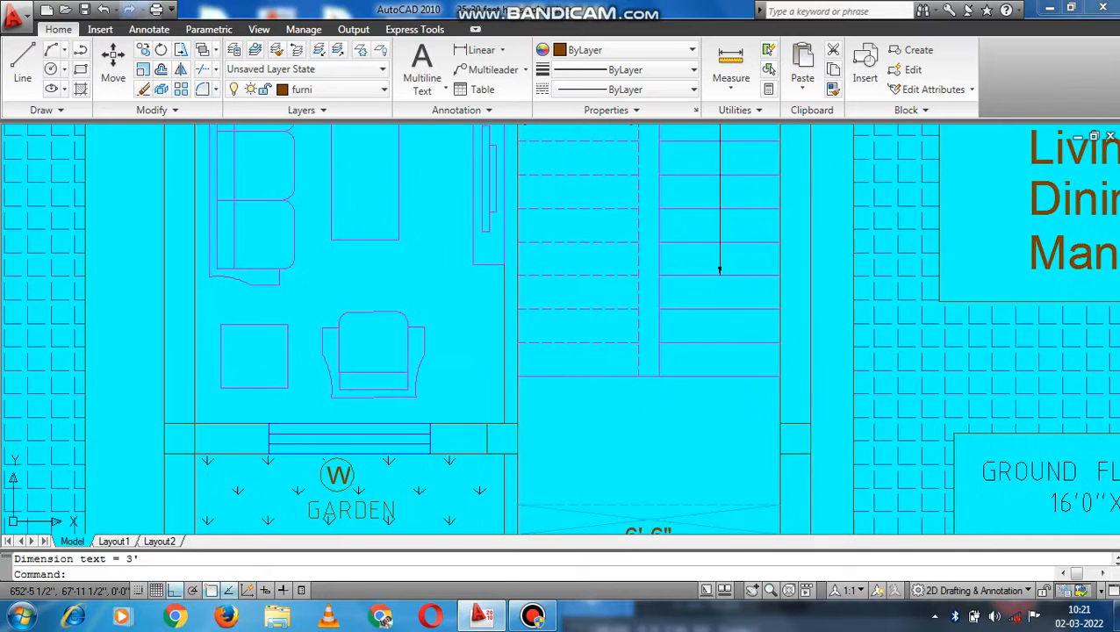
pyautogui.moveTo(692, 220); pyautogui.dragTo(717, 430, button='middle')
pyautogui.moveTo(648, 258); pyautogui.dragTo(707, 342, button='middle')
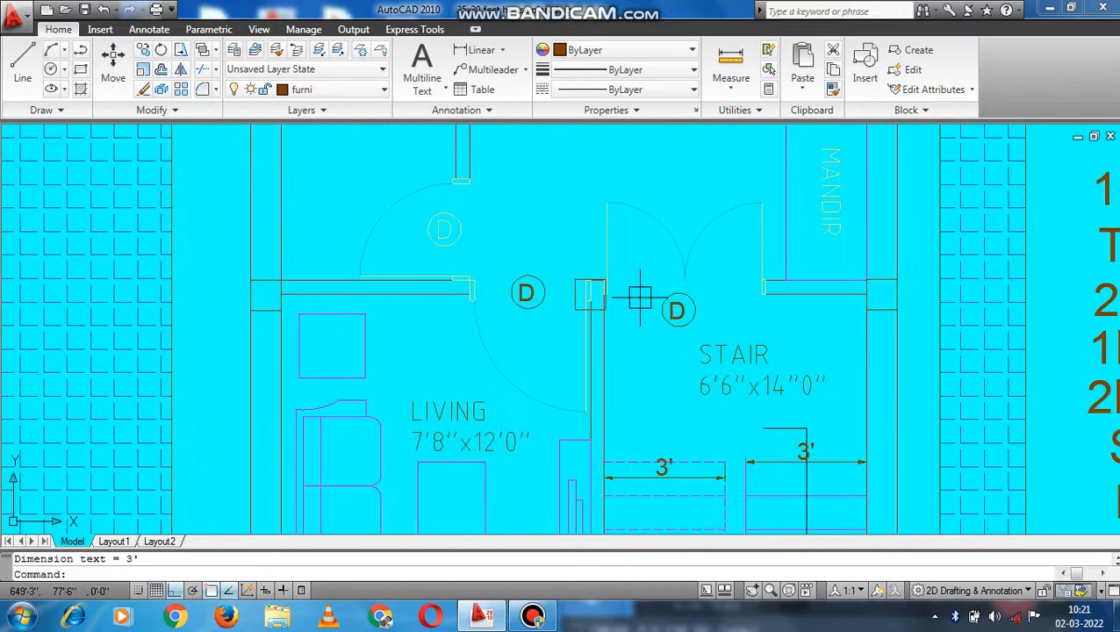
pyautogui.scroll(3, 631, 295)
pyautogui.press('Return')
pyautogui.scroll(1, 580, 295)
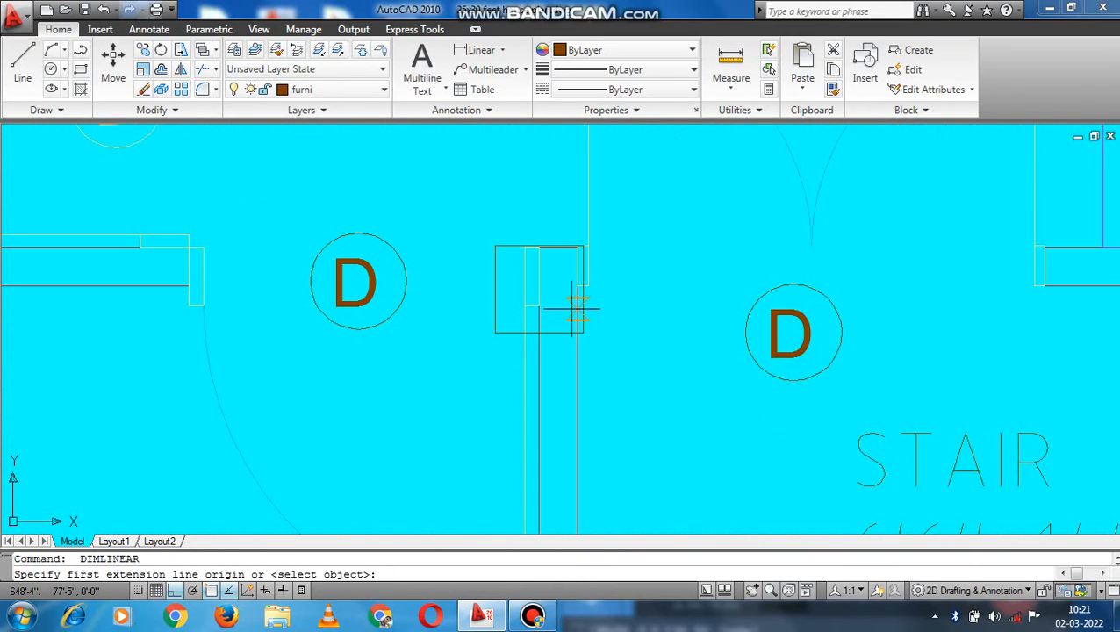
pyautogui.click(577, 265)
pyautogui.moveTo(614, 267); pyautogui.dragTo(440, 291, button='middle')
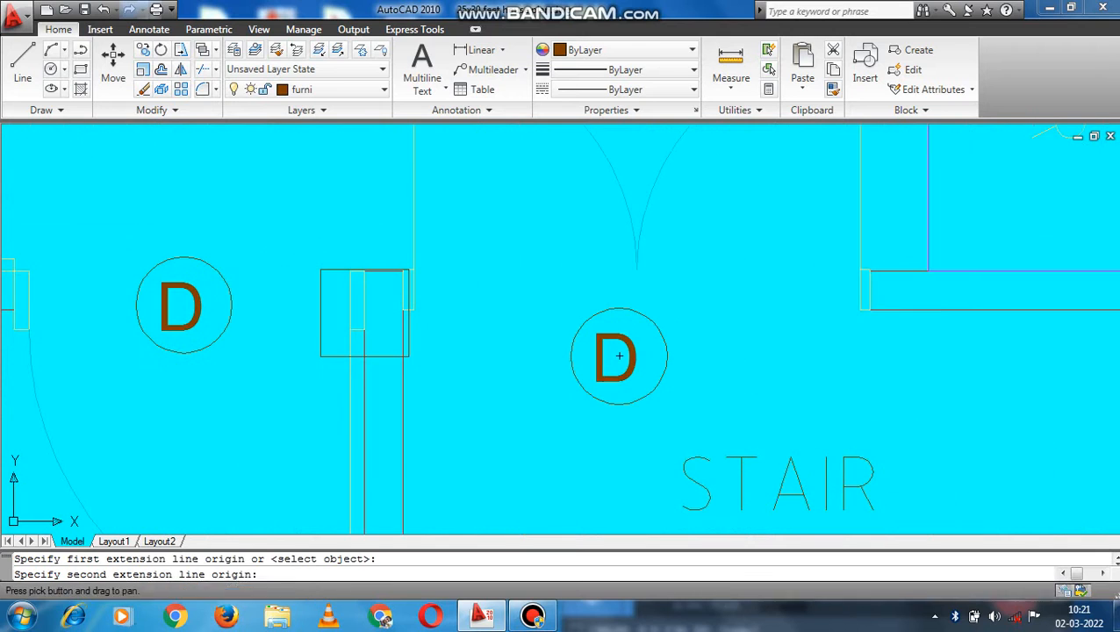
pyautogui.click(869, 290)
# Step: Add a linear dimension across the living room window above the garden, with its dimension line inside the window
pyautogui.scroll(-2, 790, 299)
pyautogui.moveTo(654, 332)
pyautogui.mouseDown(button='middle')
pyautogui.moveTo(728, 318)
pyautogui.moveTo(751, 301)
pyautogui.mouseUp(button='middle')
pyautogui.moveTo(640, 279); pyautogui.dragTo(674, 172, button='middle')
pyautogui.moveTo(509, 333)
pyautogui.mouseDown(button='middle')
pyautogui.moveTo(613, 203)
pyautogui.moveTo(615, 263)
pyautogui.mouseUp(button='middle')
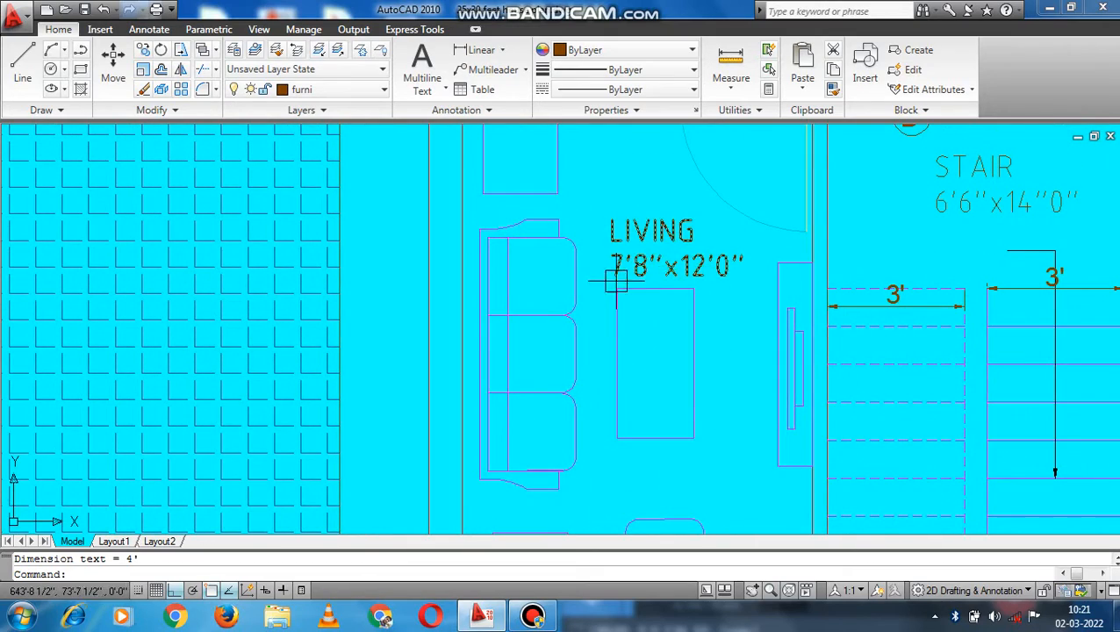
pyautogui.moveTo(649, 417); pyautogui.dragTo(677, 251, button='middle')
pyautogui.scroll(-4, 673, 347)
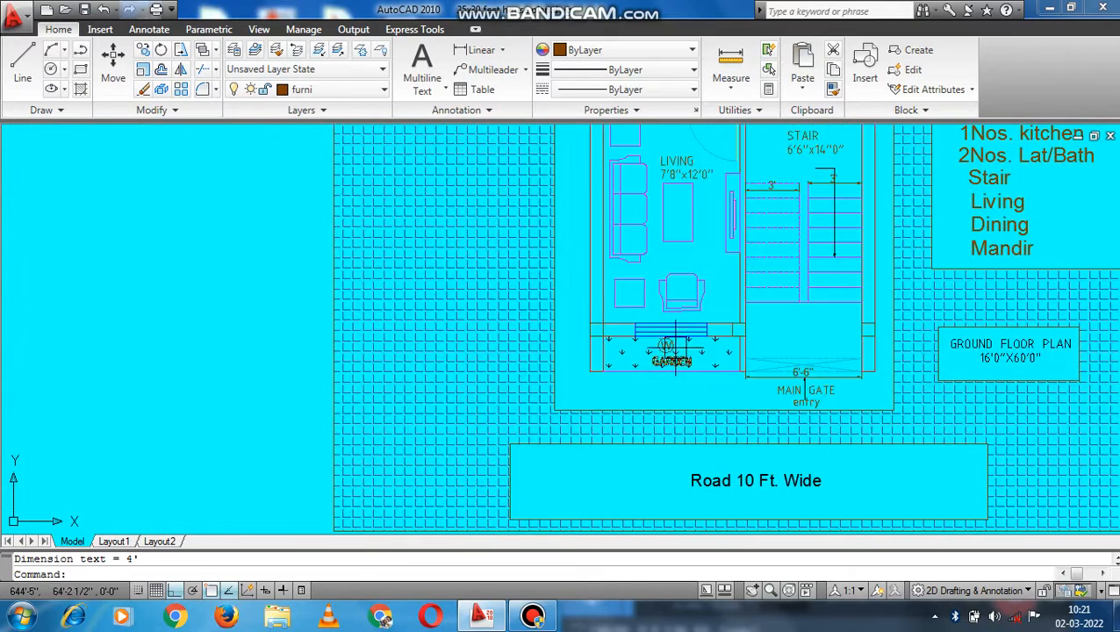
pyautogui.scroll(4, 654, 351)
pyautogui.click(552, 304)
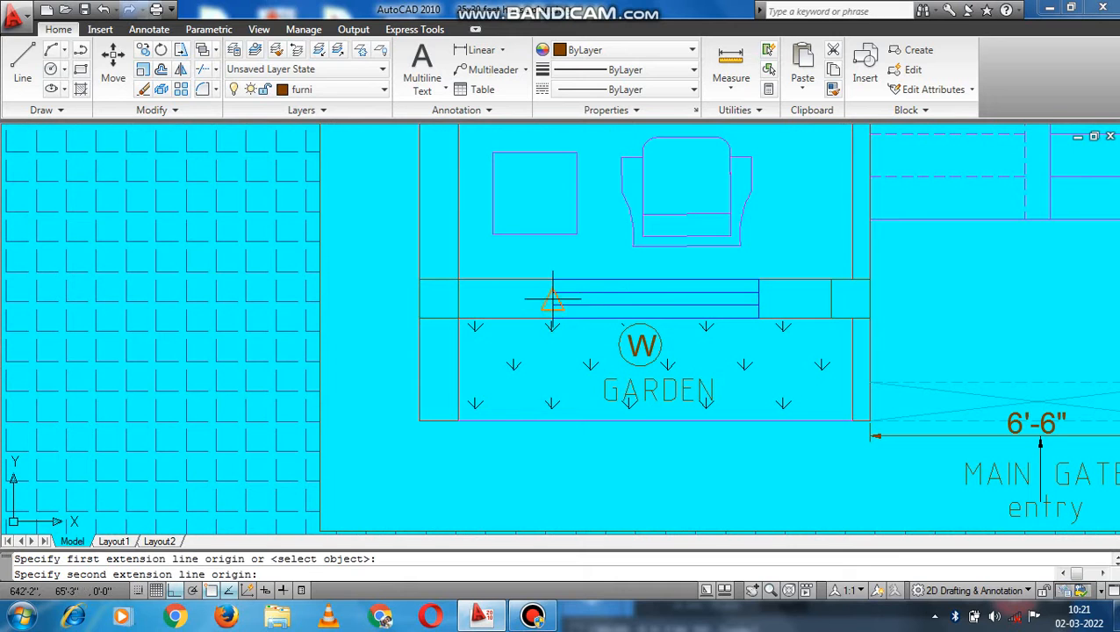
pyautogui.click(759, 296)
pyautogui.click(735, 286)
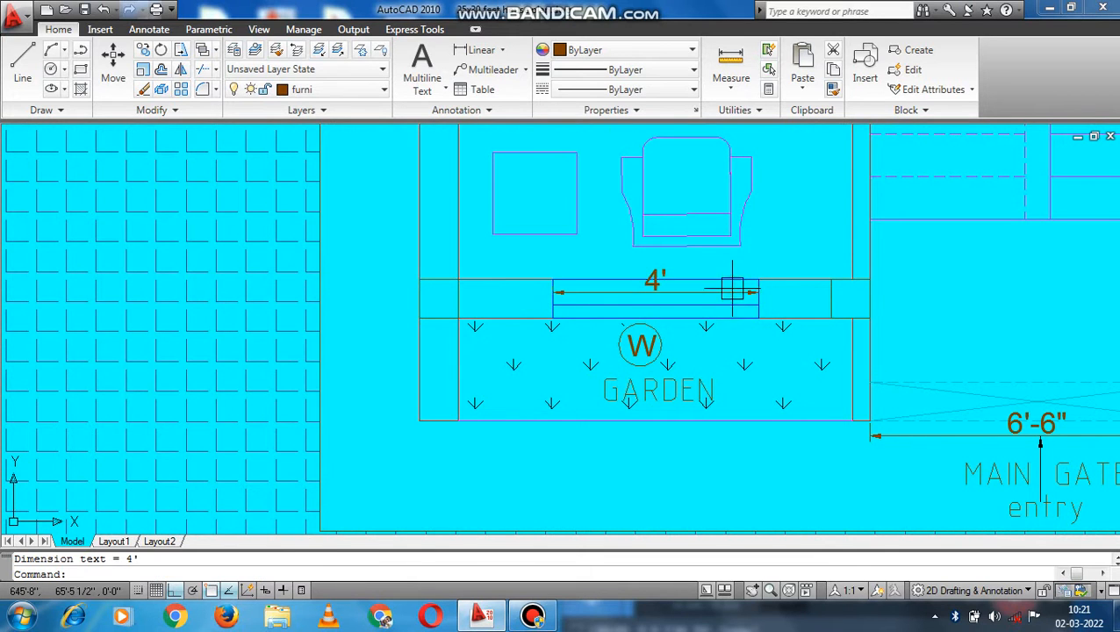
# Step: Try to dimension the living room door opening from the wall end to the outer edge of the opposite door frame
pyautogui.moveTo(736, 286); pyautogui.dragTo(698, 624, button='middle')
pyautogui.moveTo(728, 265); pyautogui.dragTo(705, 457, button='middle')
pyautogui.scroll(4, 630, 315)
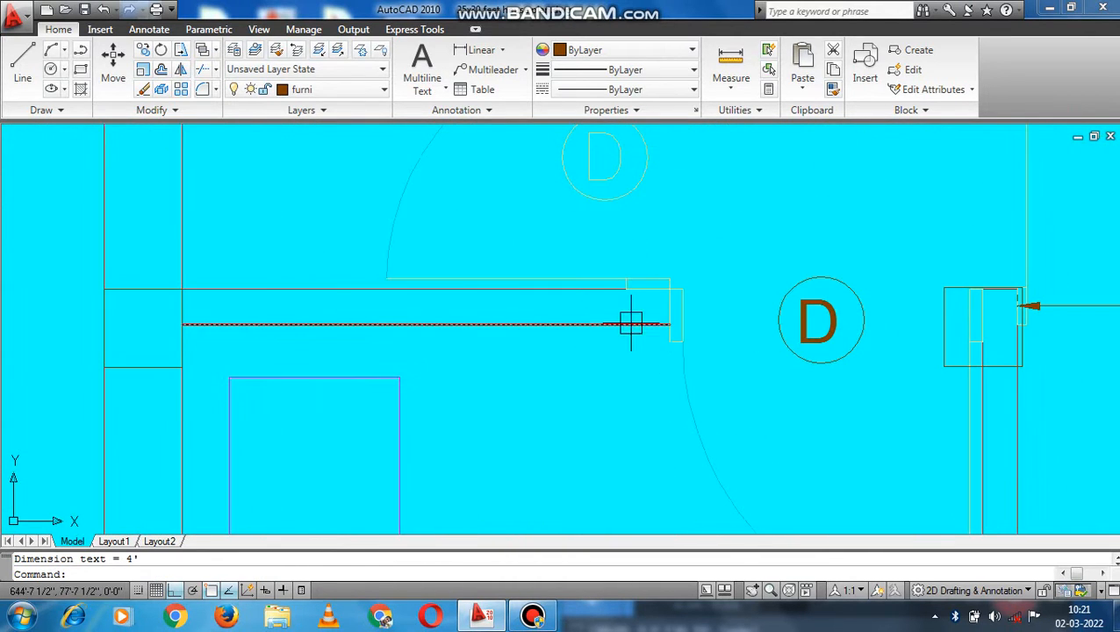
pyautogui.press('Return')
pyautogui.click(669, 318)
pyautogui.click(968, 324)
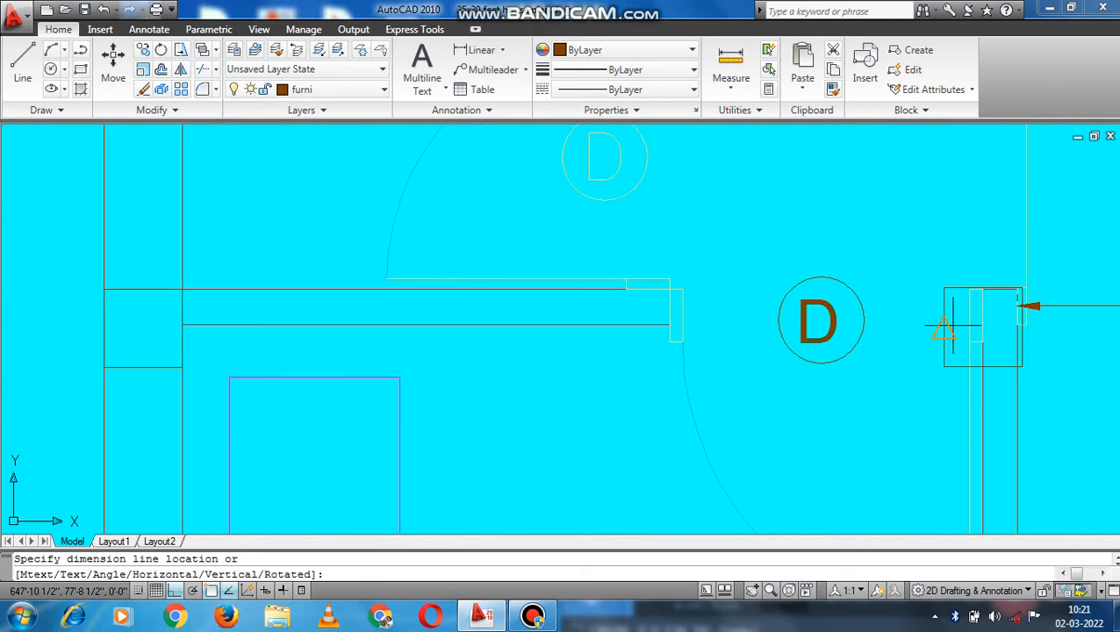
pyautogui.click(928, 323)
pyautogui.scroll(3, 940, 324)
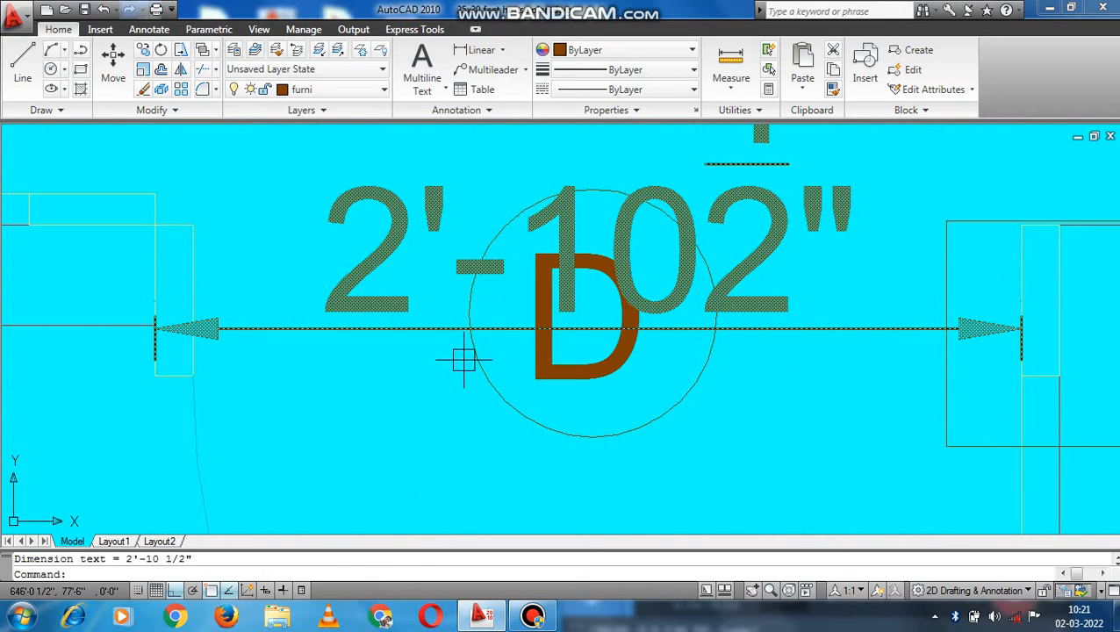
# Step: Erase the dimension just placed across the living room door opening
pyautogui.moveTo(463, 359); pyautogui.dragTo(637, 351, button='middle')
pyautogui.click(462, 325)
pyautogui.scroll(-3, 463, 325)
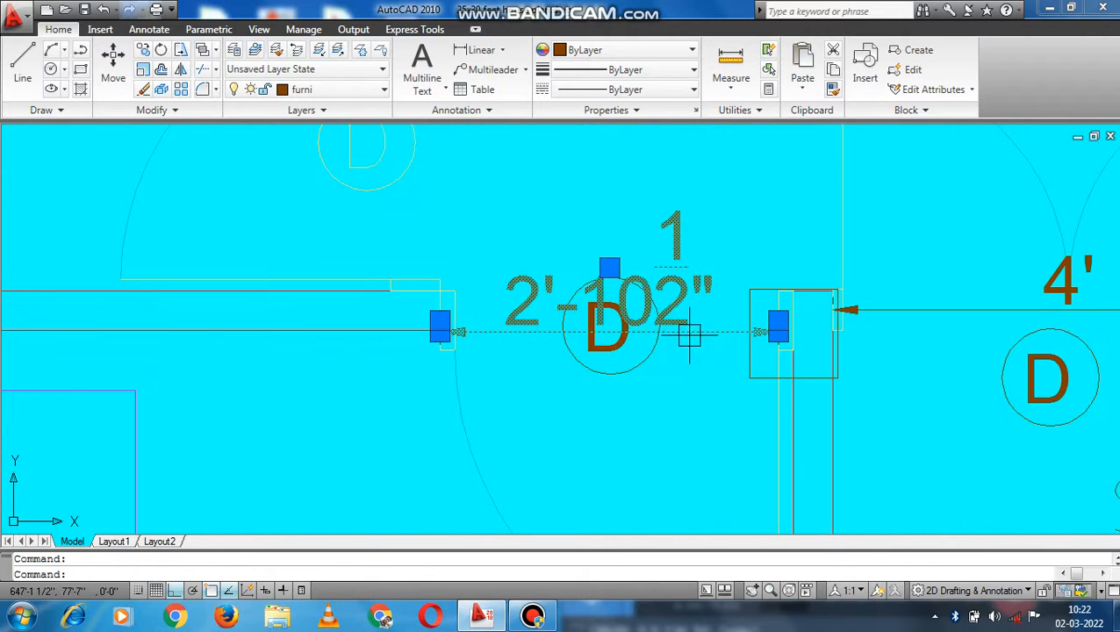
pyautogui.scroll(3, 689, 335)
pyautogui.press('Return')
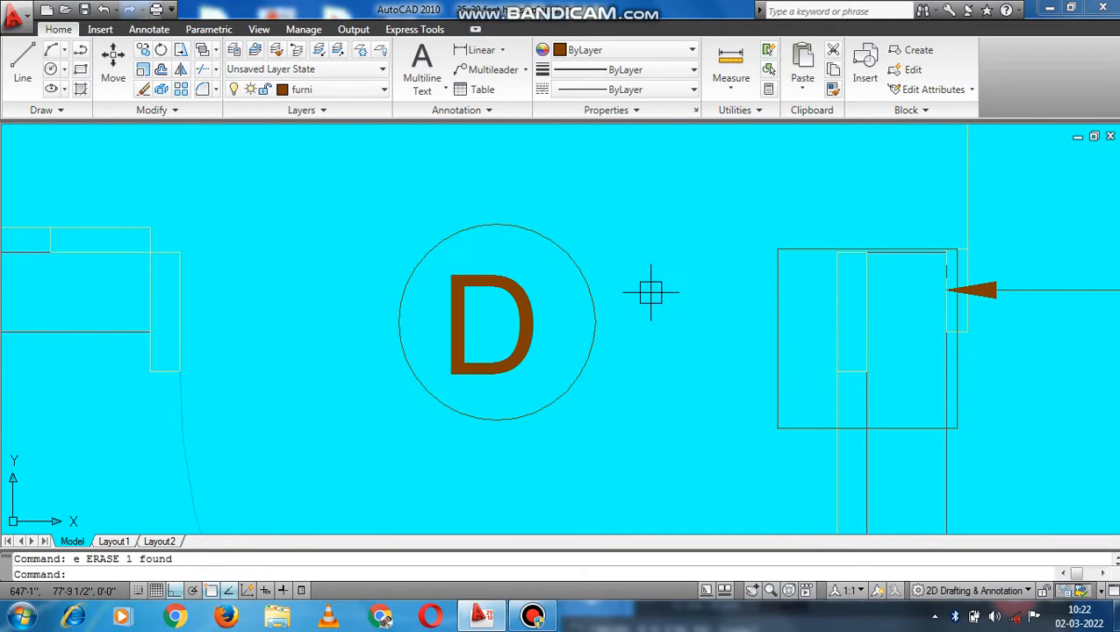
# Step: Add a linear dimension across the living room door opening, measured from wall face to wall face behind the door frames
pyautogui.click(480, 49)
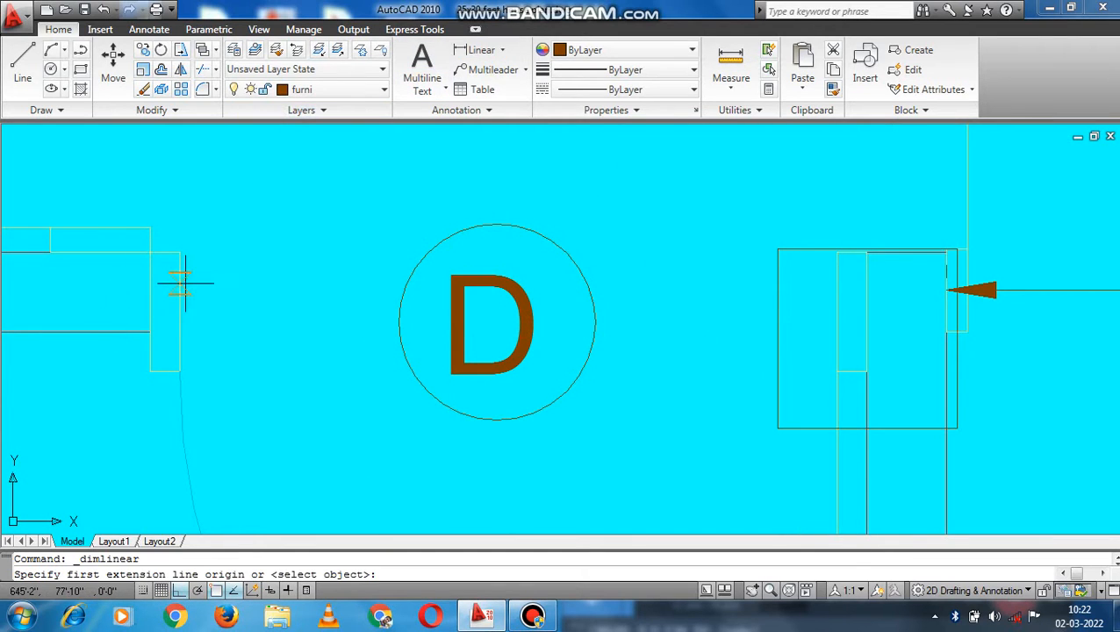
pyautogui.click(149, 313)
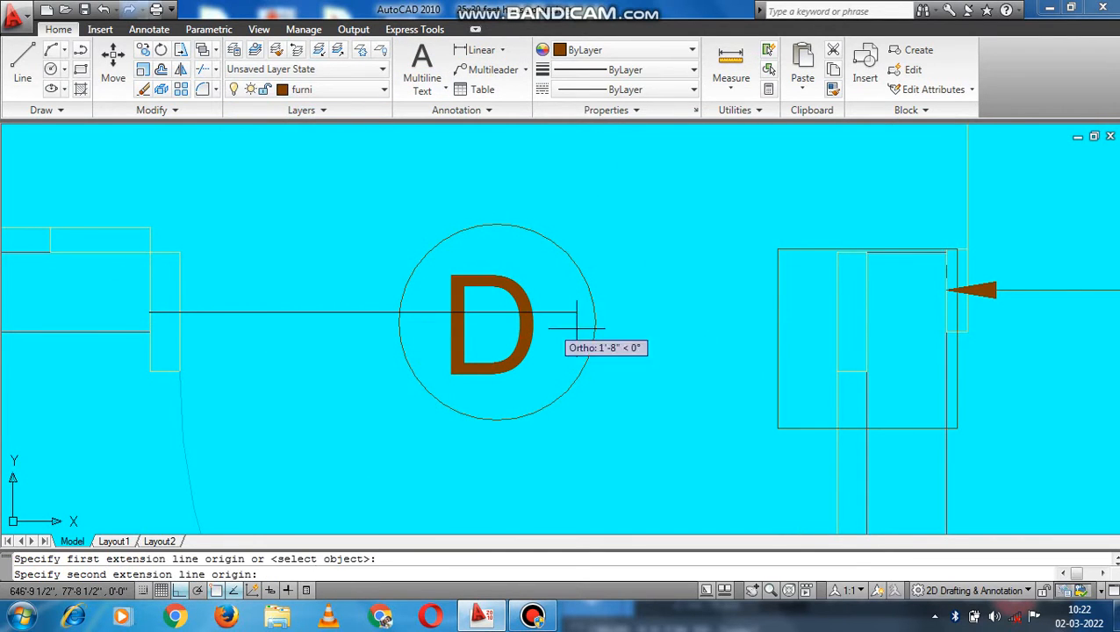
pyautogui.click(865, 313)
pyautogui.click(830, 317)
# Step: Add a linear dimension across the ventilator between the O.T.S. and the LAT+BATH, with its dimension line just below the ventilator
pyautogui.scroll(-5, 830, 317)
pyautogui.moveTo(753, 406); pyautogui.dragTo(748, 423, button='middle')
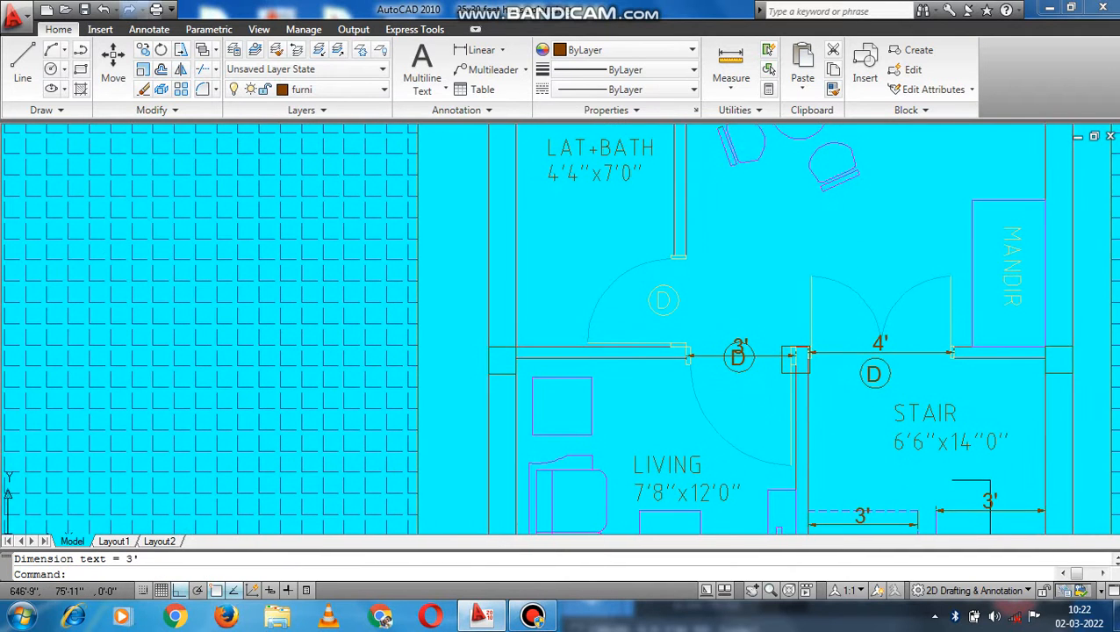
pyautogui.moveTo(584, 193); pyautogui.dragTo(586, 275, button='middle')
pyautogui.scroll(2, 587, 244)
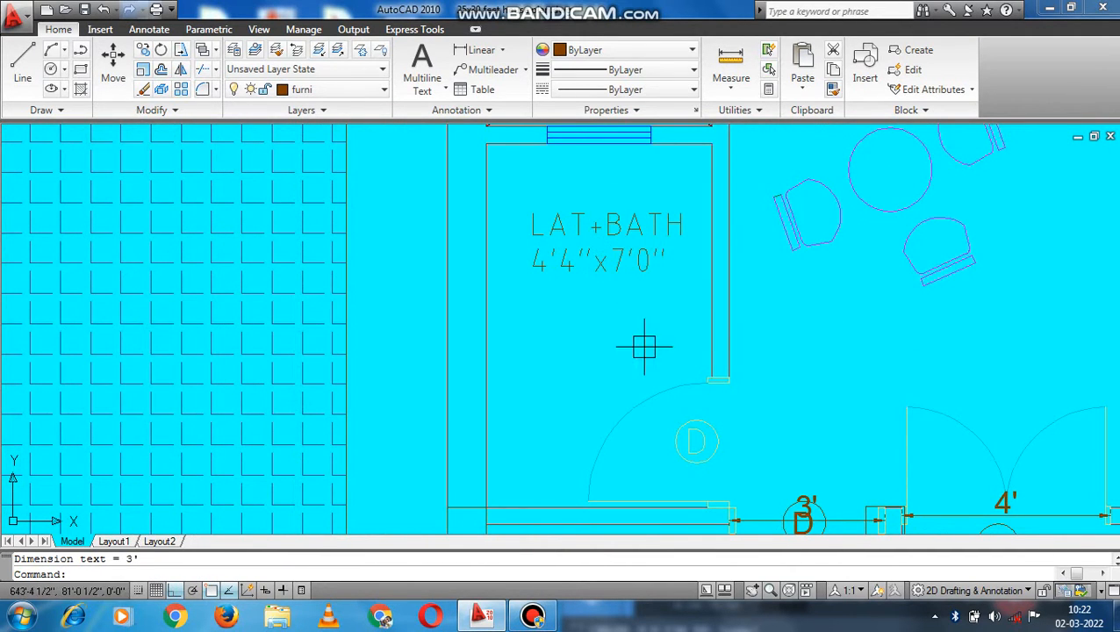
pyautogui.scroll(3, 526, 269)
pyautogui.moveTo(531, 270); pyautogui.dragTo(492, 396, button='middle')
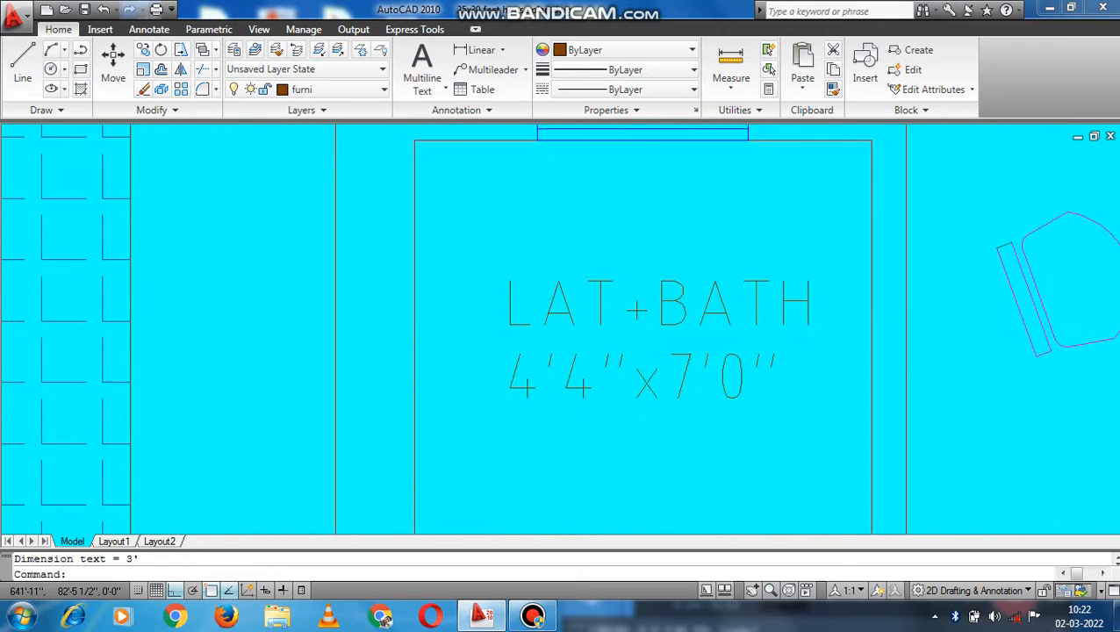
pyautogui.scroll(-2, 575, 358)
pyautogui.moveTo(620, 390); pyautogui.dragTo(595, 404, button='middle')
pyautogui.scroll(2, 475, 221)
pyautogui.press('Return')
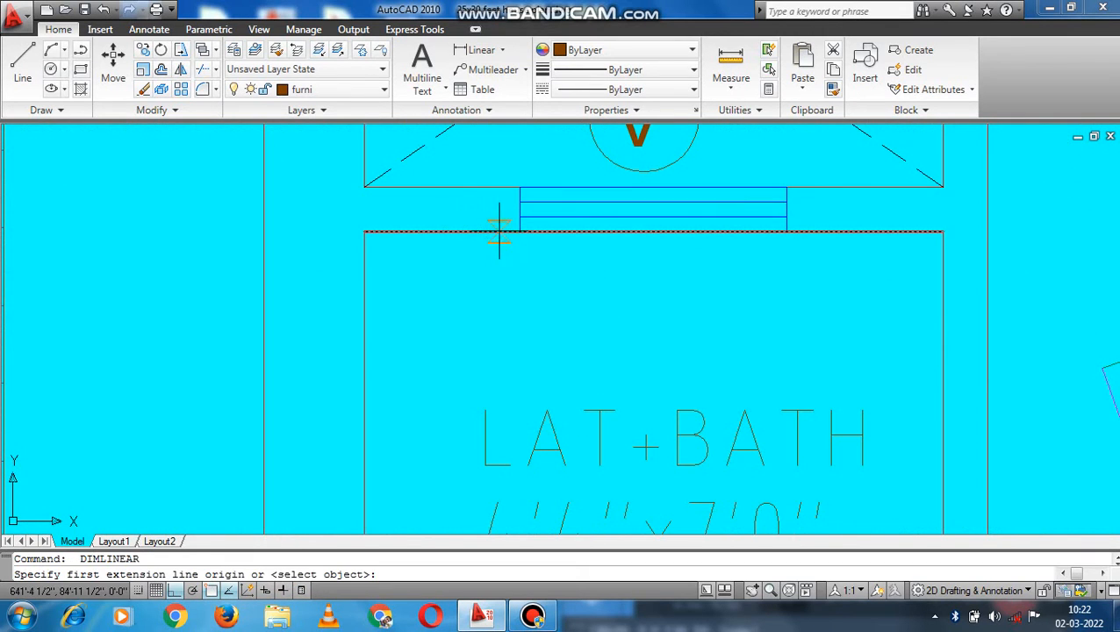
pyautogui.scroll(1, 589, 220)
pyautogui.press('Return')
pyautogui.click(589, 220)
pyautogui.click(588, 260)
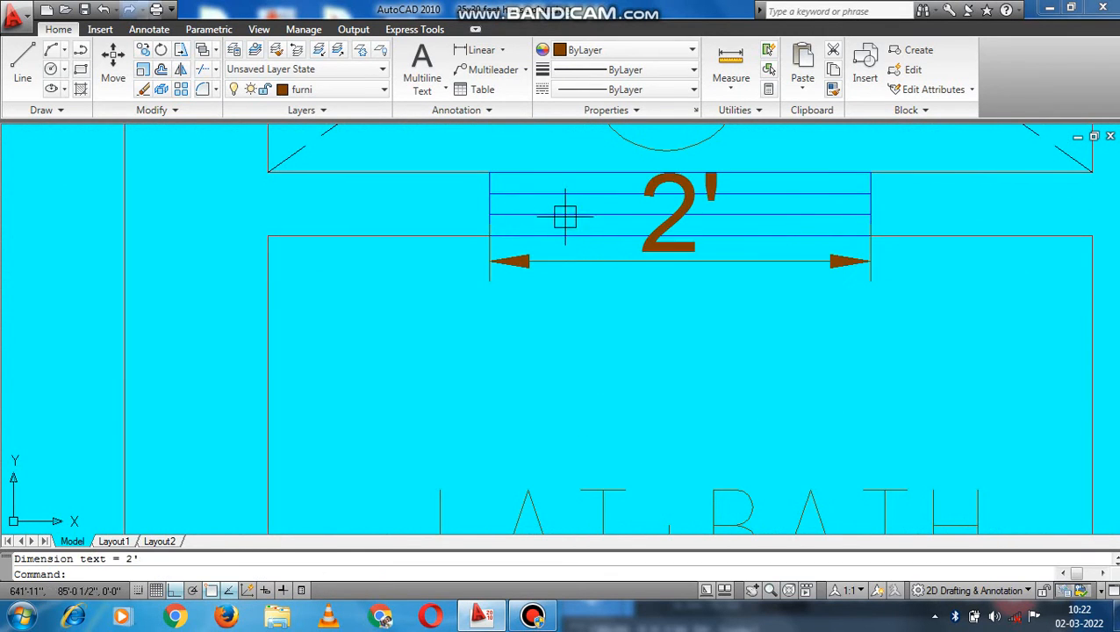
# Step: Add a vertical linear dimension across the LAT+BATH door opening, from the lower wall face to the upper wall end
pyautogui.scroll(-2, 606, 246)
pyautogui.moveTo(734, 382); pyautogui.dragTo(675, 273, button='middle')
pyautogui.moveTo(694, 440); pyautogui.dragTo(657, 278, button='middle')
pyautogui.moveTo(633, 369); pyautogui.dragTo(626, 329, button='middle')
pyautogui.scroll(-4, 626, 327)
pyautogui.moveTo(580, 166); pyautogui.dragTo(595, 292, button='middle')
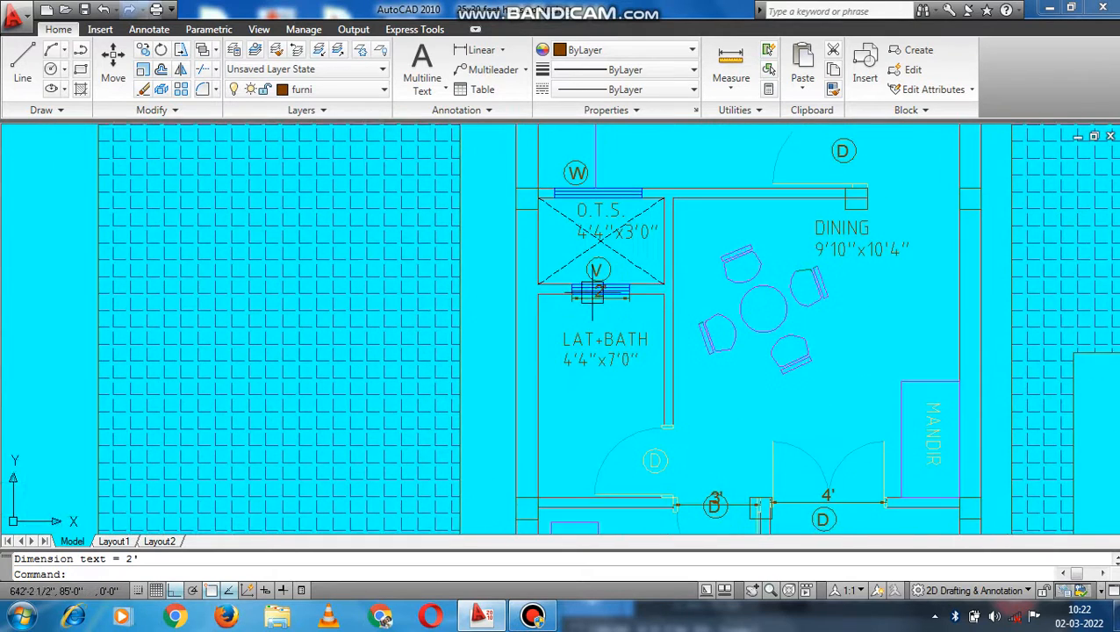
pyautogui.scroll(3, 626, 392)
pyautogui.moveTo(715, 461); pyautogui.dragTo(650, 336, button='middle')
pyautogui.scroll(3, 638, 482)
pyautogui.press('Return')
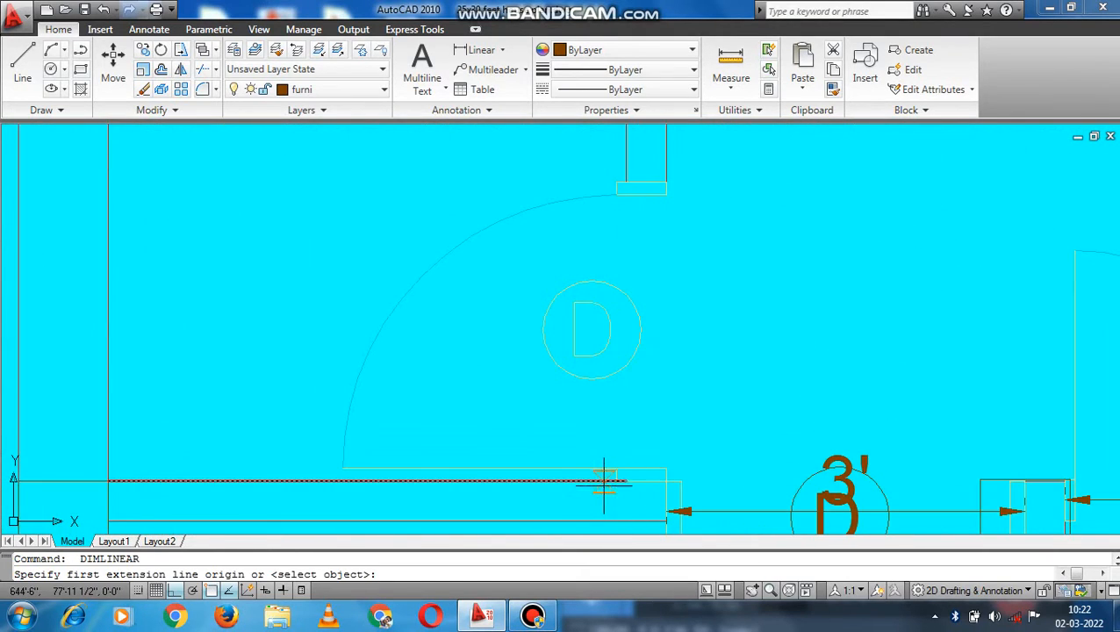
pyautogui.click(612, 467)
pyautogui.scroll(3, 616, 182)
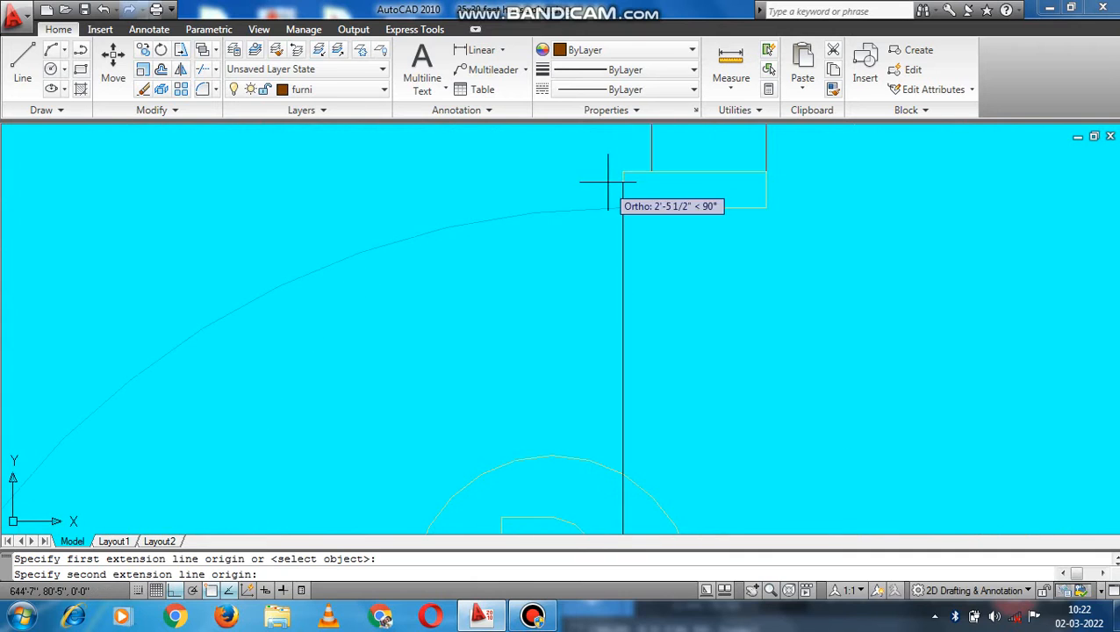
pyautogui.click(619, 175)
pyautogui.click(636, 248)
# Step: Add a linear dimension across the width of the mandir, with its dimension line just above the rectangle
pyautogui.scroll(-6, 636, 249)
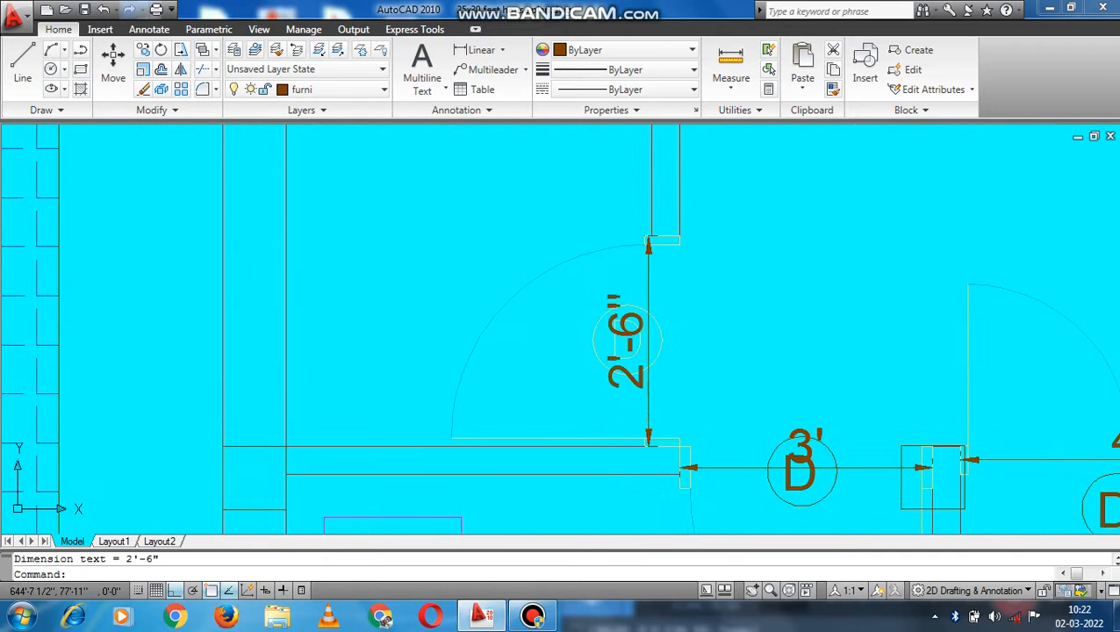
pyautogui.moveTo(996, 295); pyautogui.dragTo(858, 451, button='middle')
pyautogui.scroll(-2, 853, 423)
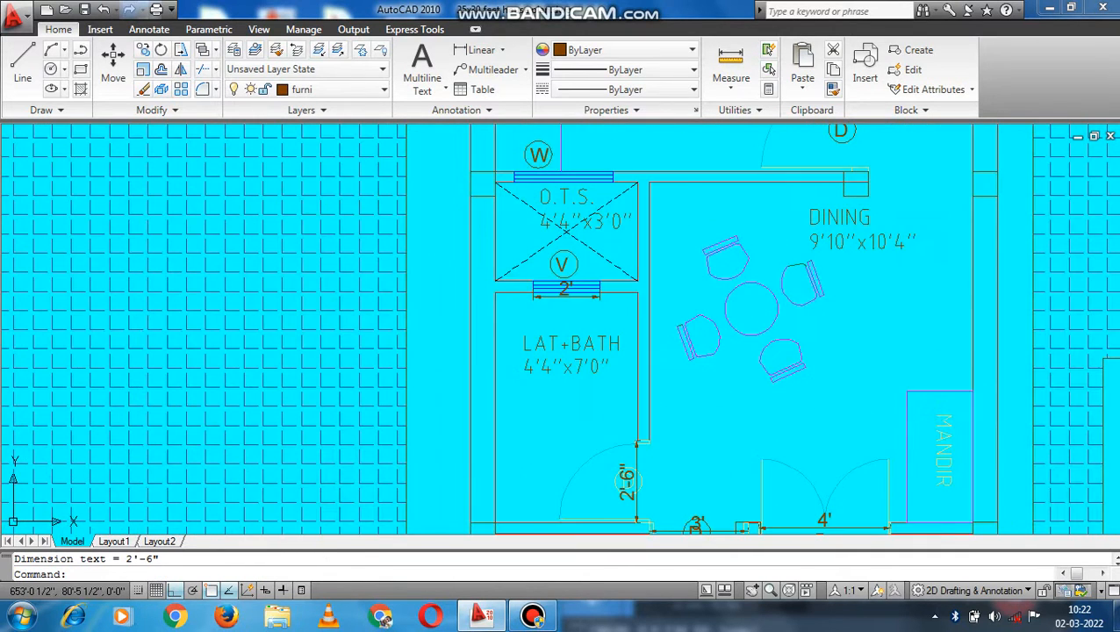
pyautogui.moveTo(935, 472); pyautogui.dragTo(795, 393, button='middle')
pyautogui.scroll(3, 795, 392)
pyautogui.moveTo(814, 441); pyautogui.dragTo(843, 400, button='middle')
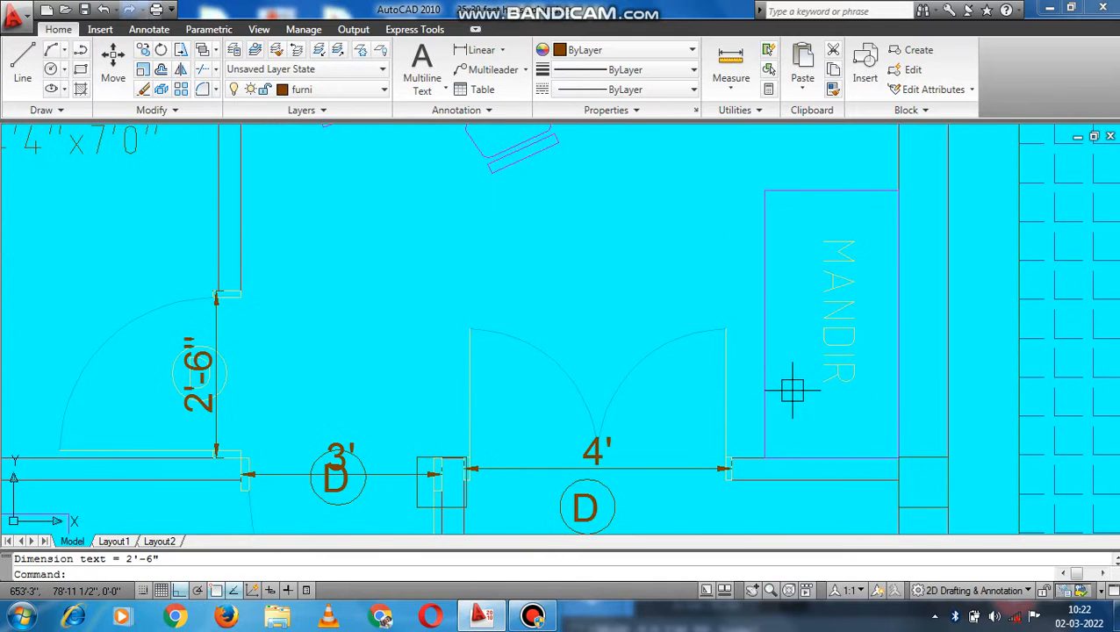
pyautogui.scroll(-2, 779, 443)
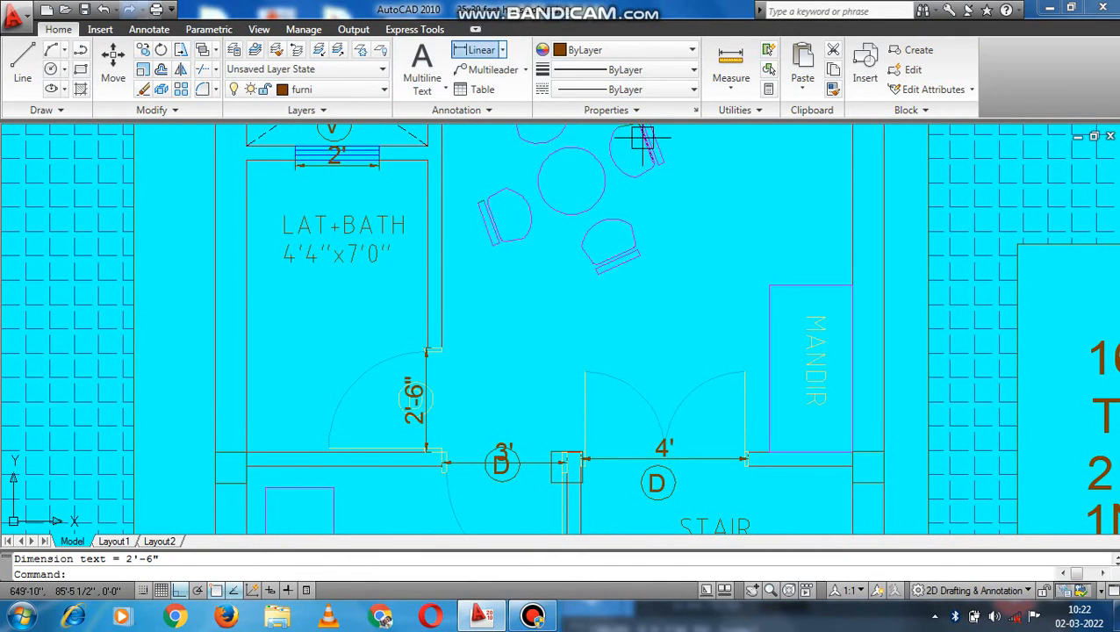
pyautogui.click(478, 50)
pyautogui.press('Return')
pyautogui.scroll(2, 794, 282)
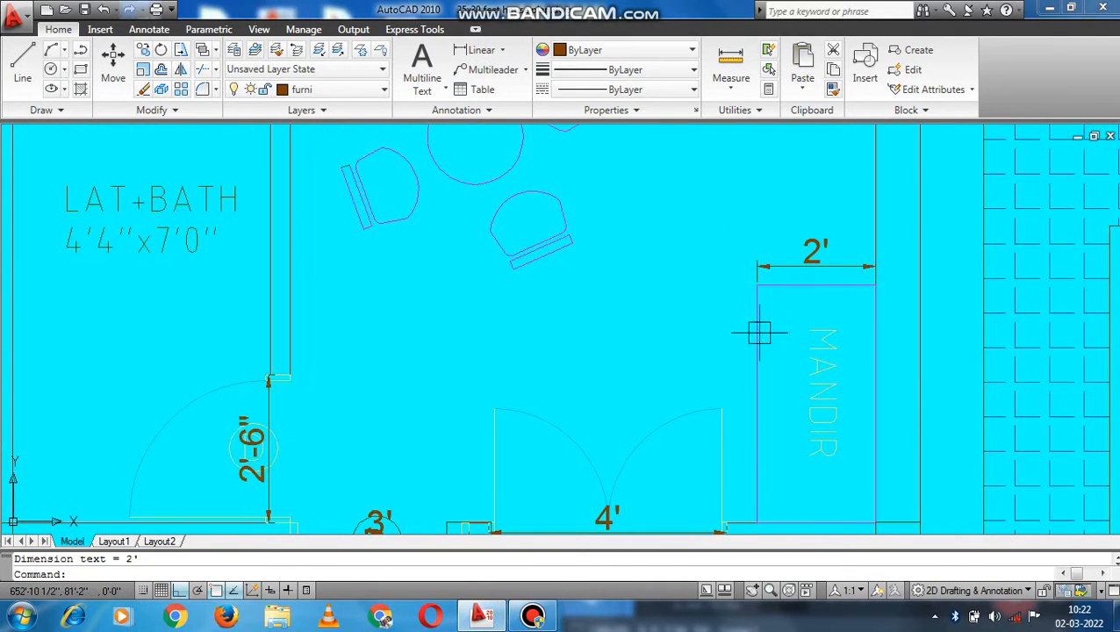
# Step: Add a vertical linear dimension along the mandir's long side, with its dimension line on the dining side
pyautogui.press('Return')
pyautogui.press('Return')
pyautogui.click(736, 327)
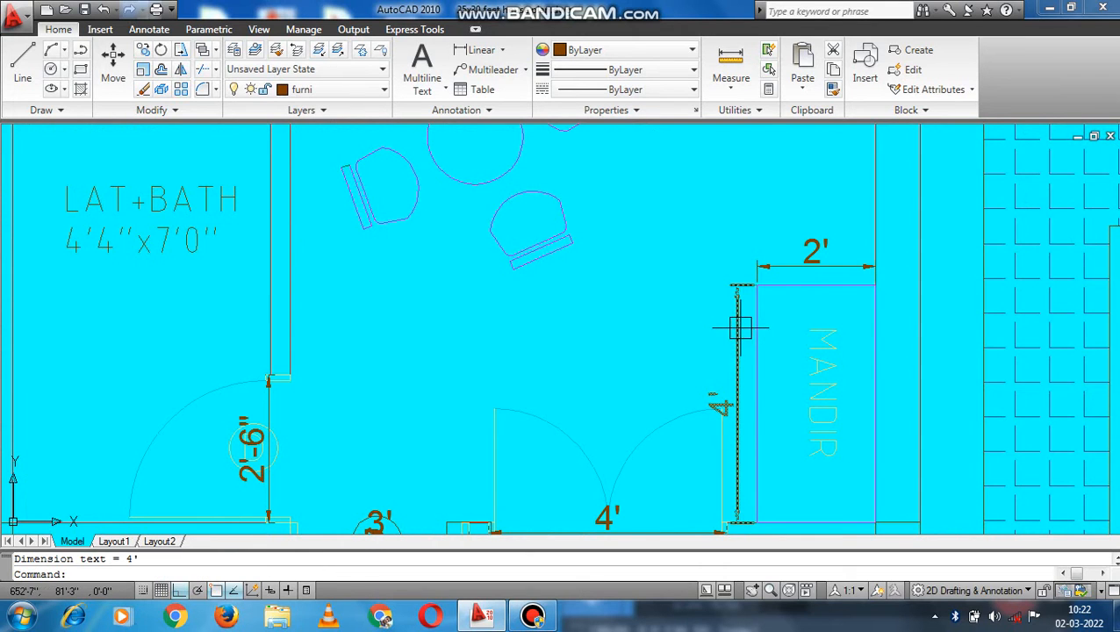
# Step: Add a linear dimension across the kitchen window above the O.T.S., with its dimension line inside the window
pyautogui.scroll(-2, 730, 335)
pyautogui.moveTo(632, 300); pyautogui.dragTo(708, 416, button='middle')
pyautogui.scroll(2, 768, 246)
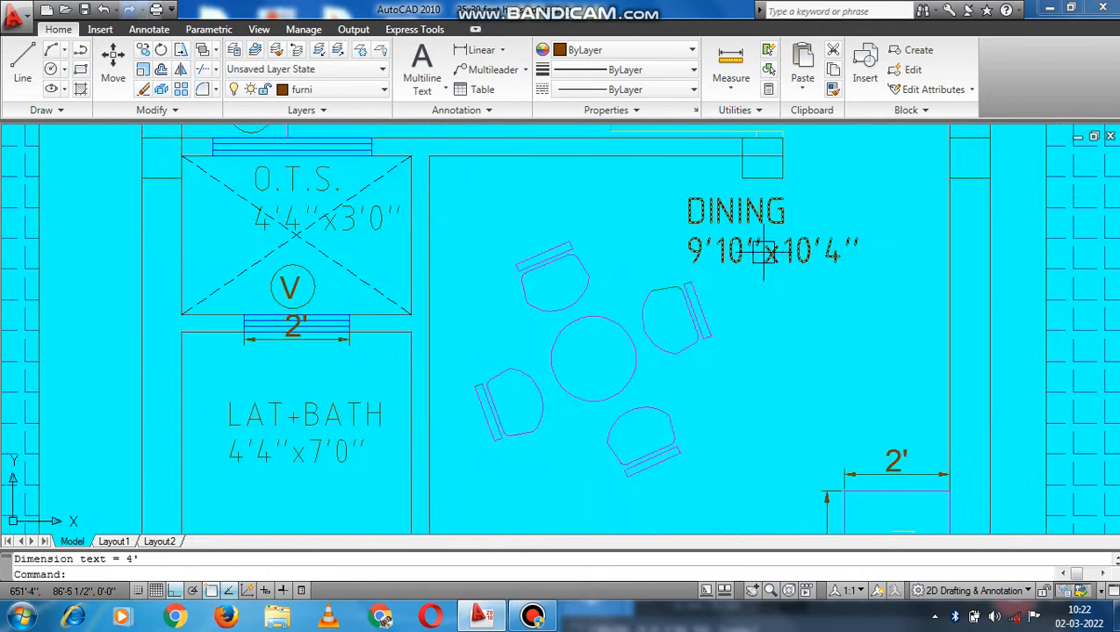
pyautogui.moveTo(801, 299); pyautogui.dragTo(800, 351, button='middle')
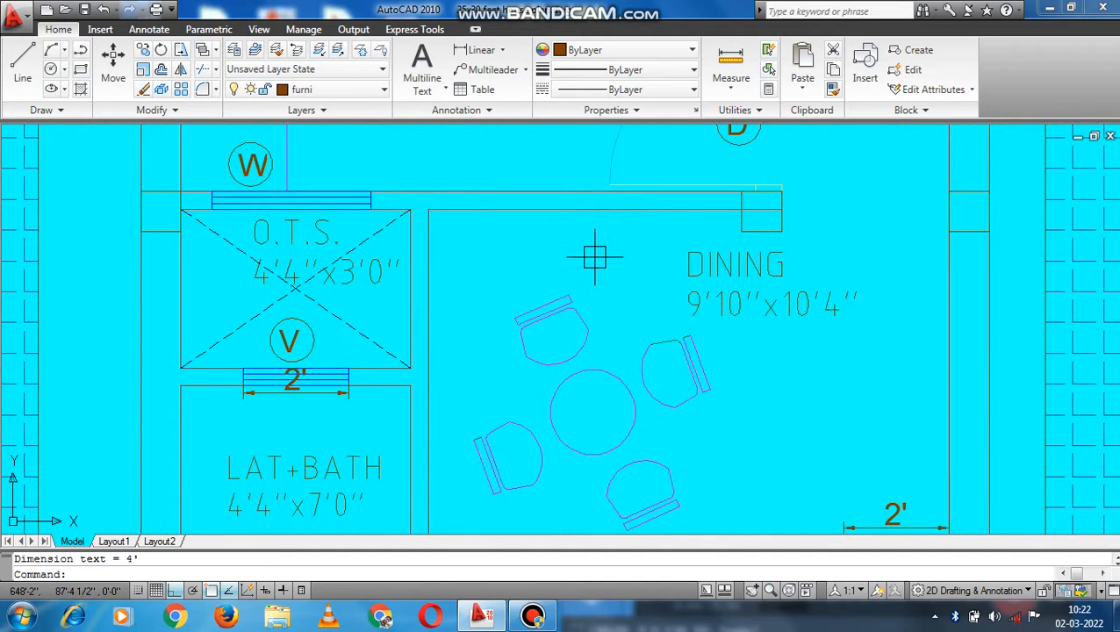
pyautogui.moveTo(527, 282); pyautogui.dragTo(654, 239, button='middle')
pyautogui.moveTo(563, 252); pyautogui.dragTo(570, 368, button='middle')
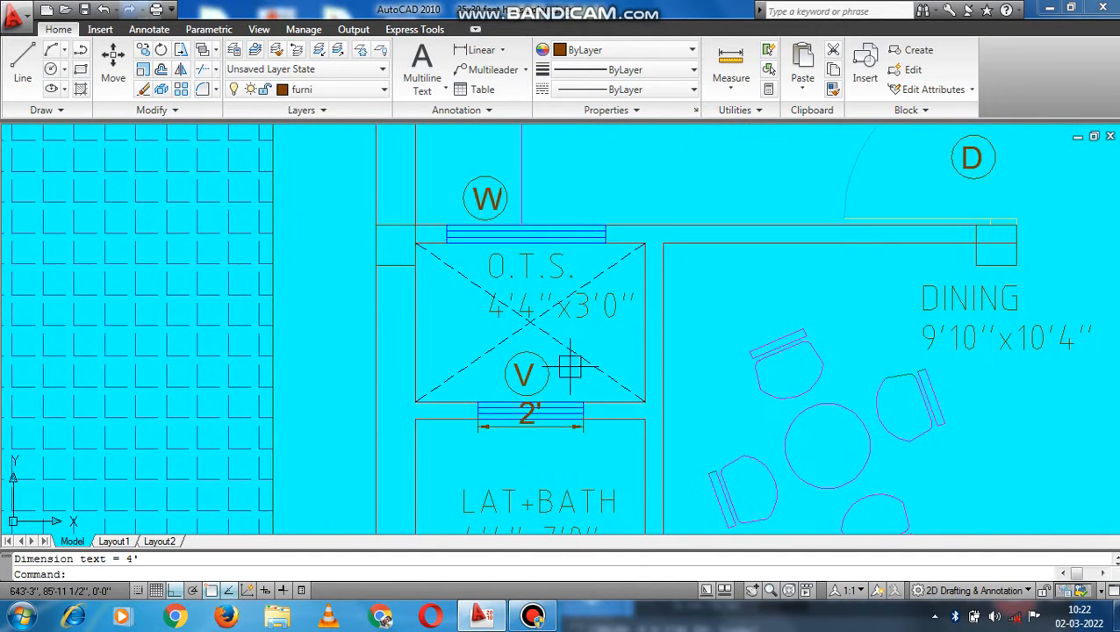
pyautogui.scroll(2, 538, 255)
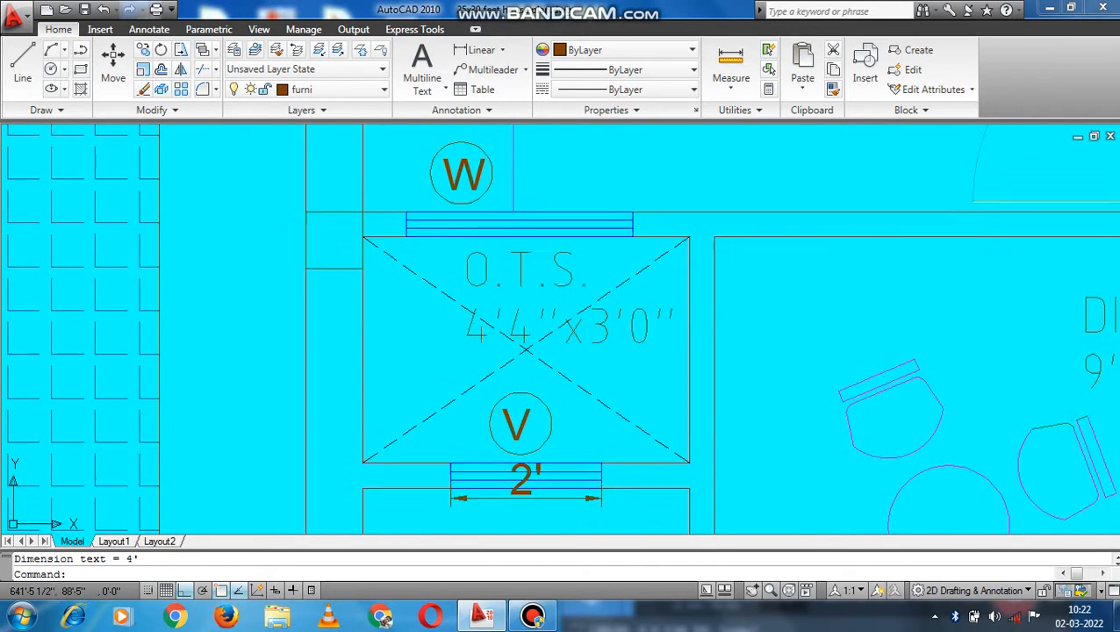
pyautogui.moveTo(394, 230); pyautogui.dragTo(400, 329, button='middle')
pyautogui.click(412, 317)
pyautogui.scroll(2, 612, 306)
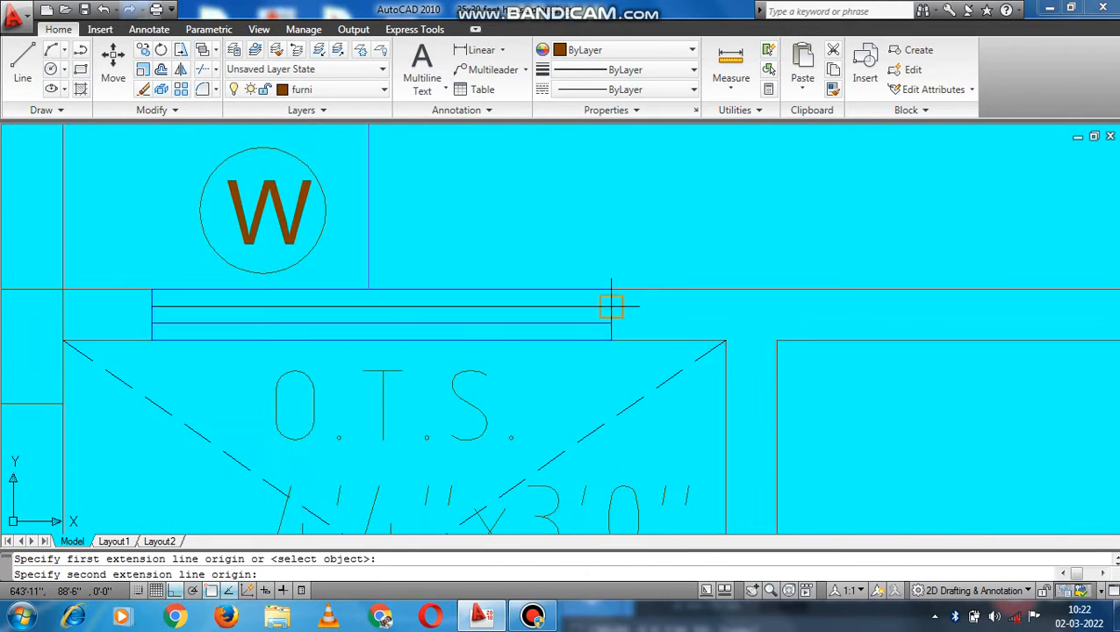
pyautogui.click(612, 307)
# Step: Add a vertical linear dimension across the kitchen door opening, with its dimension line just outside the kitchen wall
pyautogui.scroll(-3, 606, 325)
pyautogui.moveTo(670, 358); pyautogui.dragTo(623, 414, button='middle')
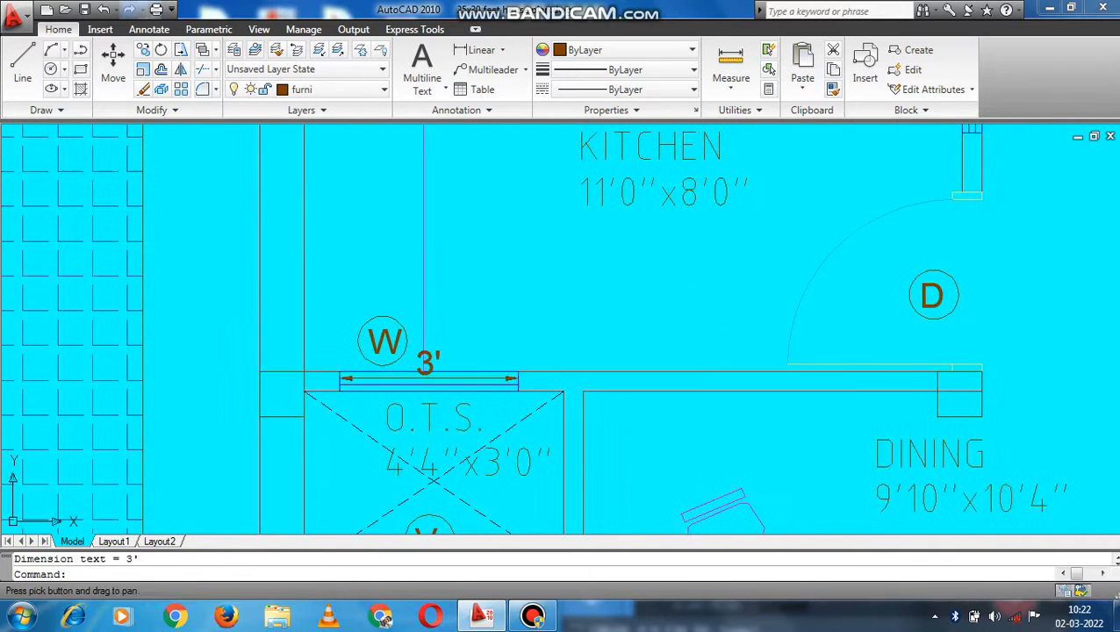
pyautogui.scroll(-2, 584, 344)
pyautogui.moveTo(856, 358); pyautogui.dragTo(770, 375, button='middle')
pyautogui.scroll(3, 737, 377)
pyautogui.scroll(-2, 751, 383)
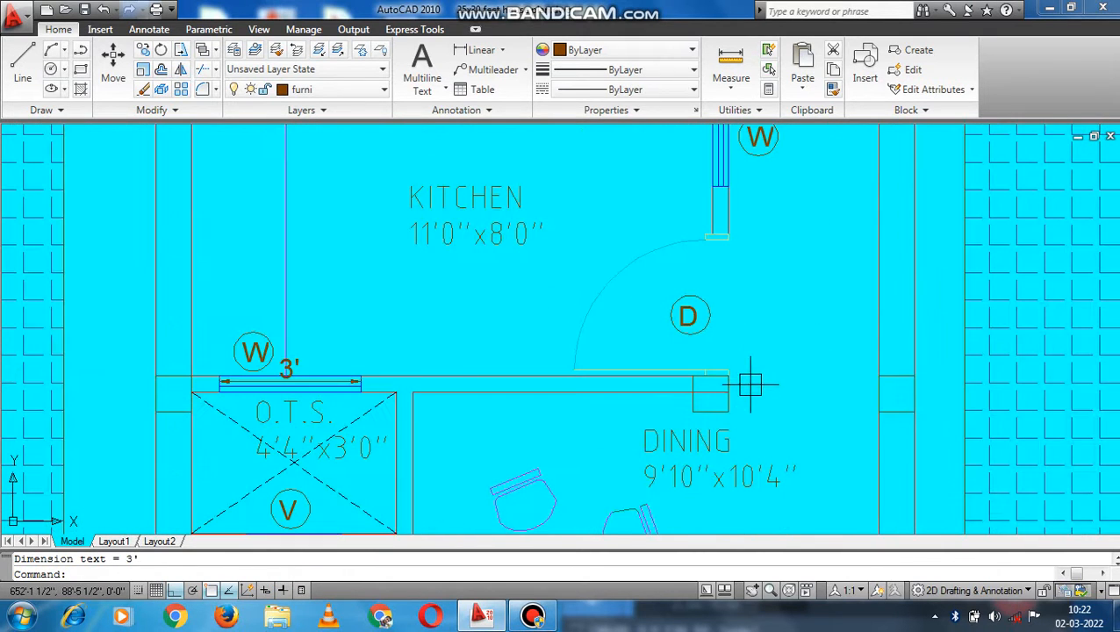
pyautogui.press('Return')
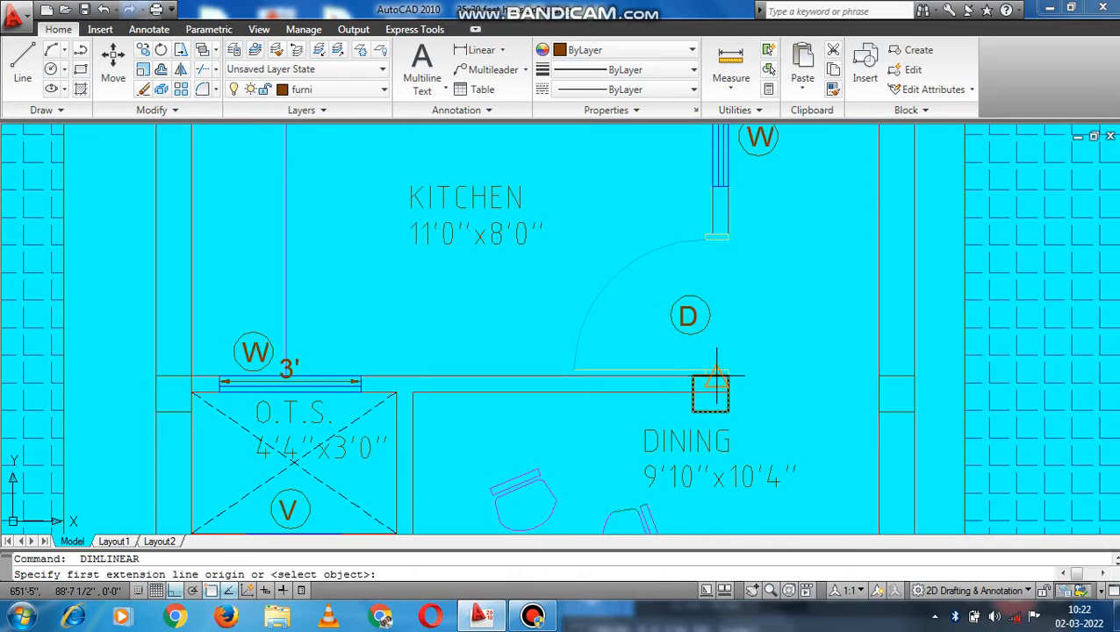
pyautogui.click(726, 377)
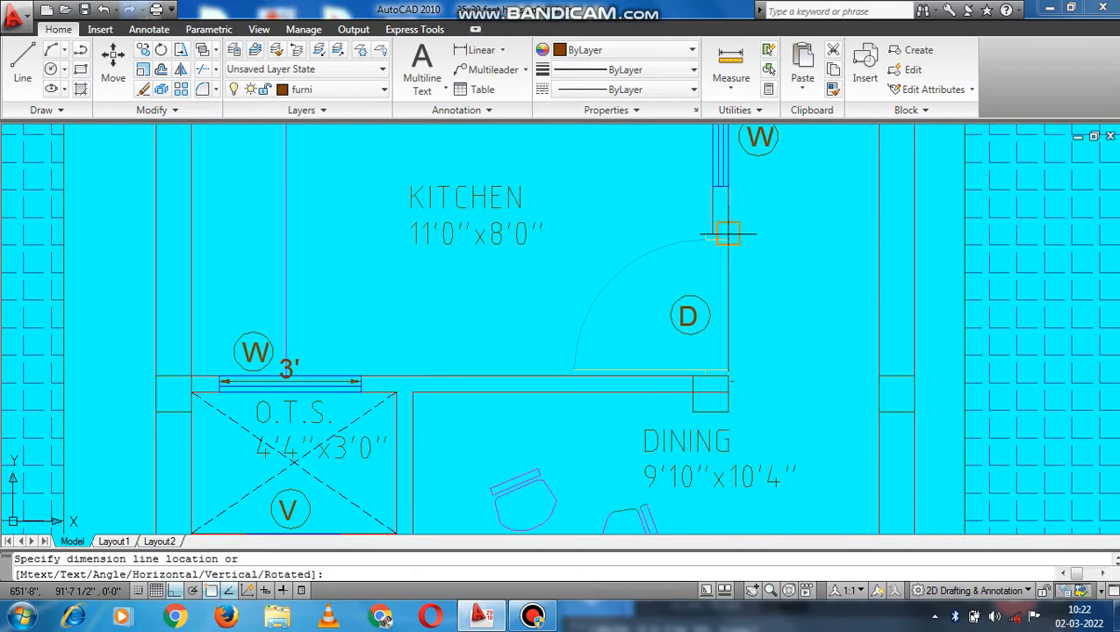
pyautogui.click(742, 352)
pyautogui.scroll(4, 750, 387)
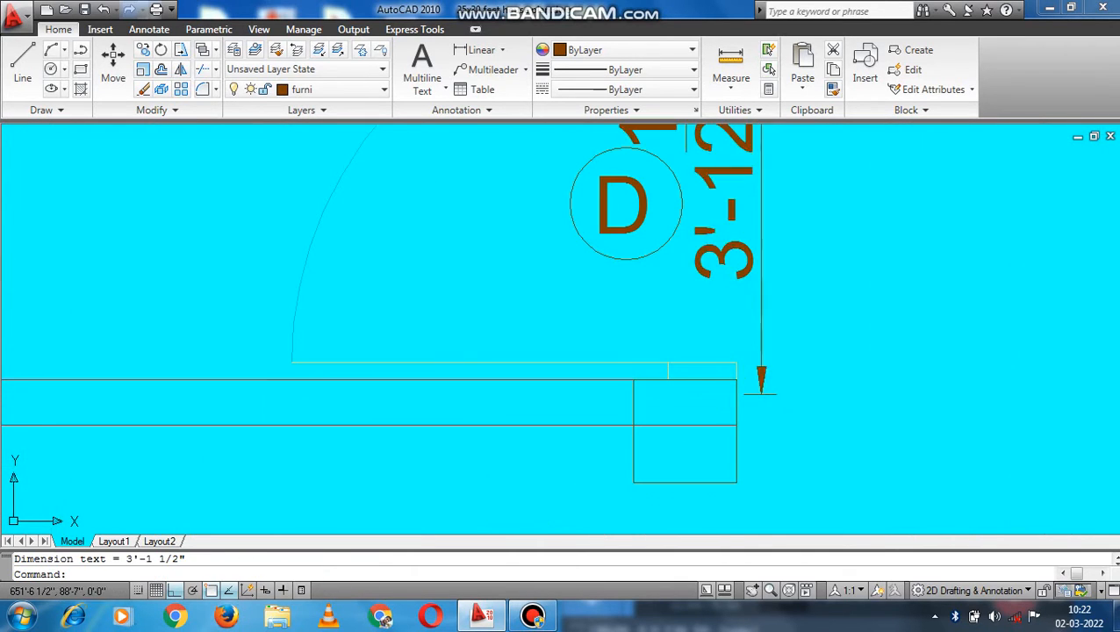
# Step: Move the lower end of the kitchen door dimension to the wall corner at the door opening
pyautogui.click(757, 395)
pyautogui.click(734, 380)
pyautogui.scroll(-4, 734, 381)
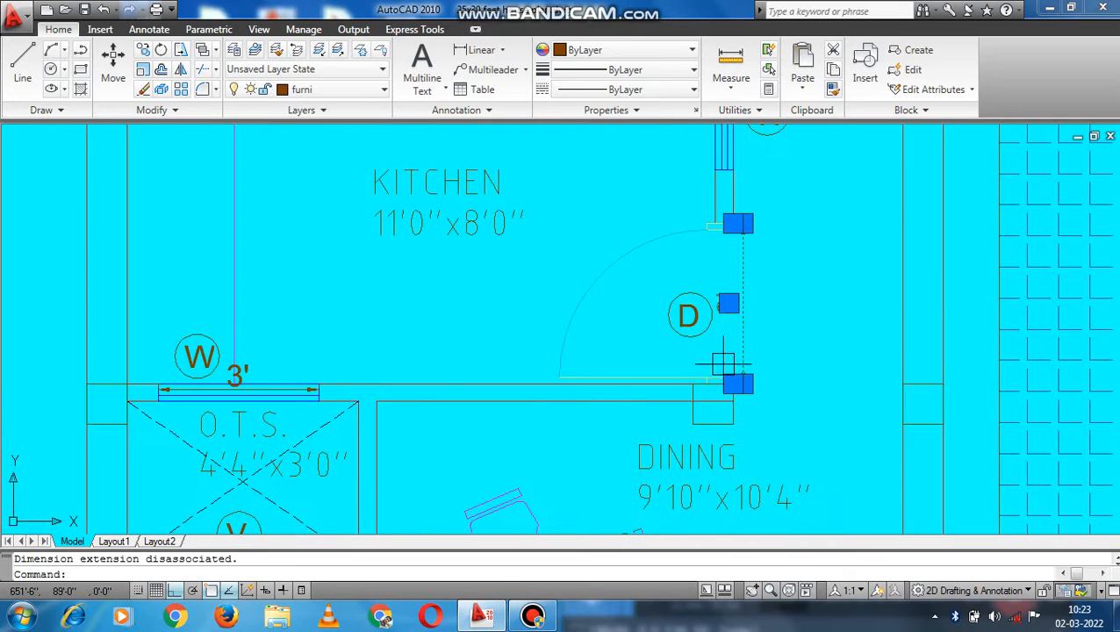
pyautogui.press('Escape')
# Step: Add a vertical linear dimension along the kitchen window facing the passage, with its dimension line on the passage side
pyautogui.moveTo(474, 309); pyautogui.dragTo(695, 373, button='middle')
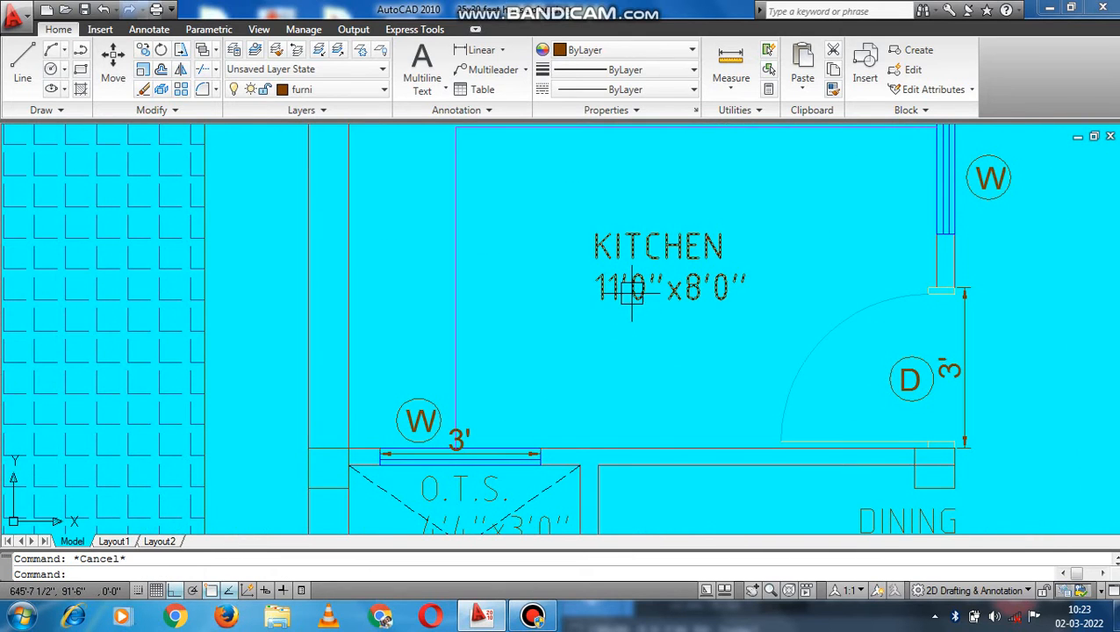
pyautogui.scroll(-2, 650, 307)
pyautogui.moveTo(707, 211); pyautogui.dragTo(707, 291, button='middle')
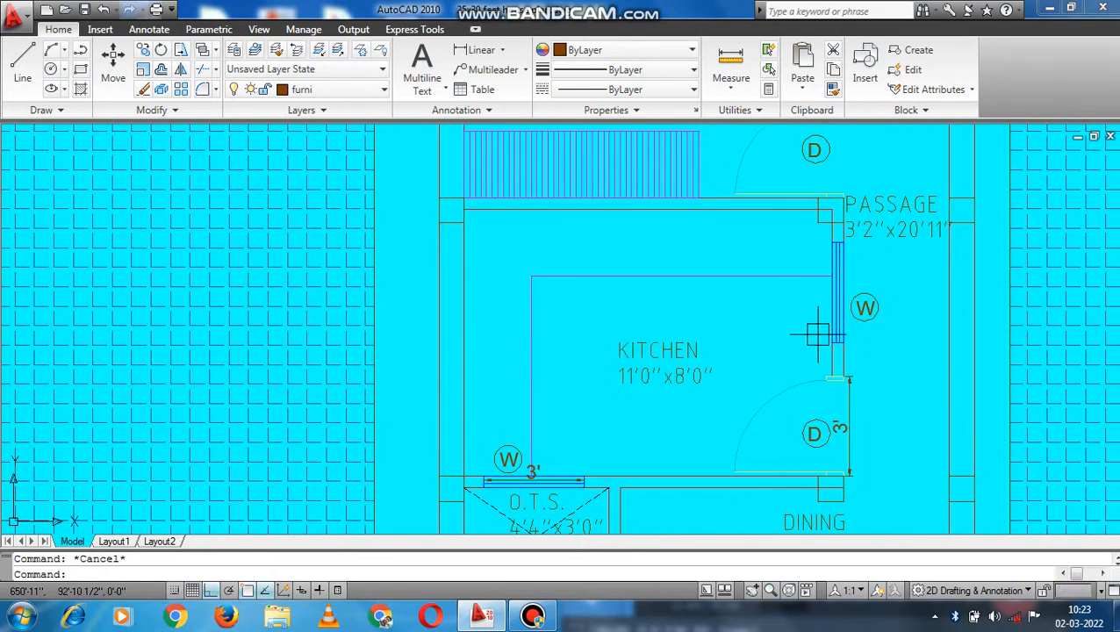
pyautogui.scroll(2, 843, 343)
pyautogui.press('Return')
pyautogui.scroll(3, 859, 325)
pyautogui.press('Return')
pyautogui.click(849, 287)
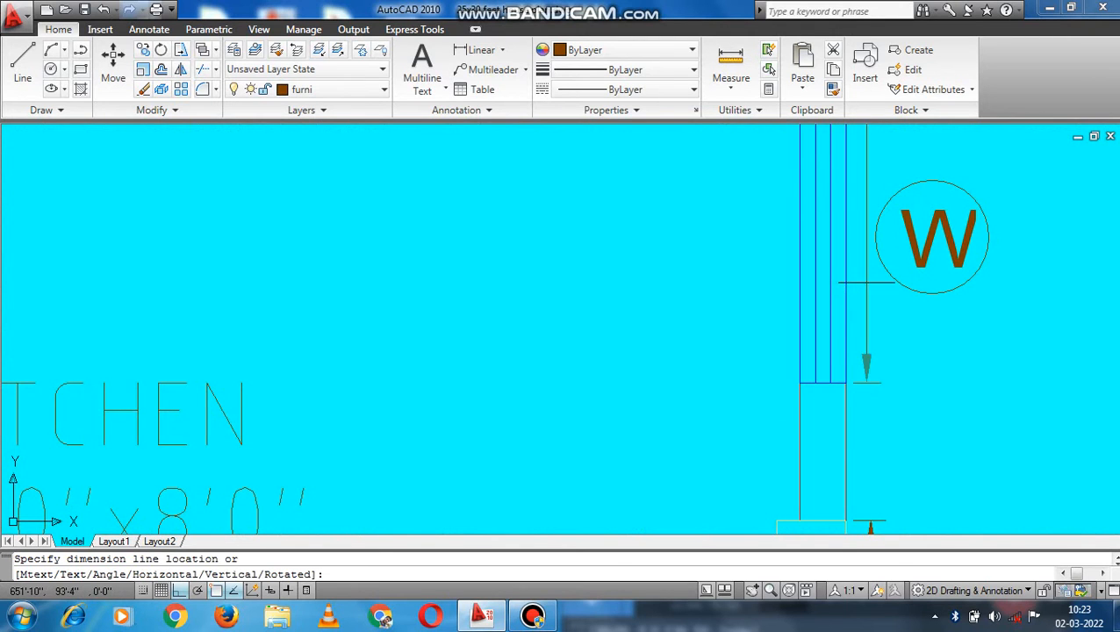
pyautogui.click(848, 290)
pyautogui.scroll(-2, 795, 316)
pyautogui.moveTo(856, 375); pyautogui.dragTo(798, 435, button='middle')
pyautogui.scroll(-1, 752, 384)
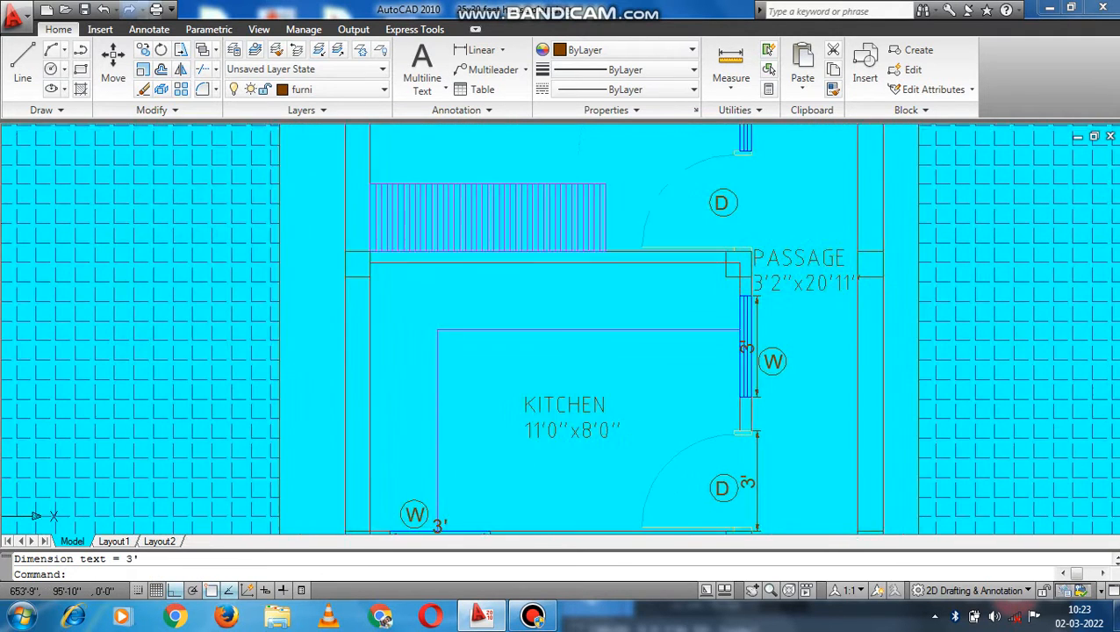
# Step: Add a horizontal linear dimension across the opening between Bedroom-1 and the O.T.S., with its dimension line on the bedroom side
pyautogui.moveTo(820, 326); pyautogui.dragTo(686, 209, button='middle')
pyautogui.moveTo(632, 175); pyautogui.dragTo(655, 303, button='middle')
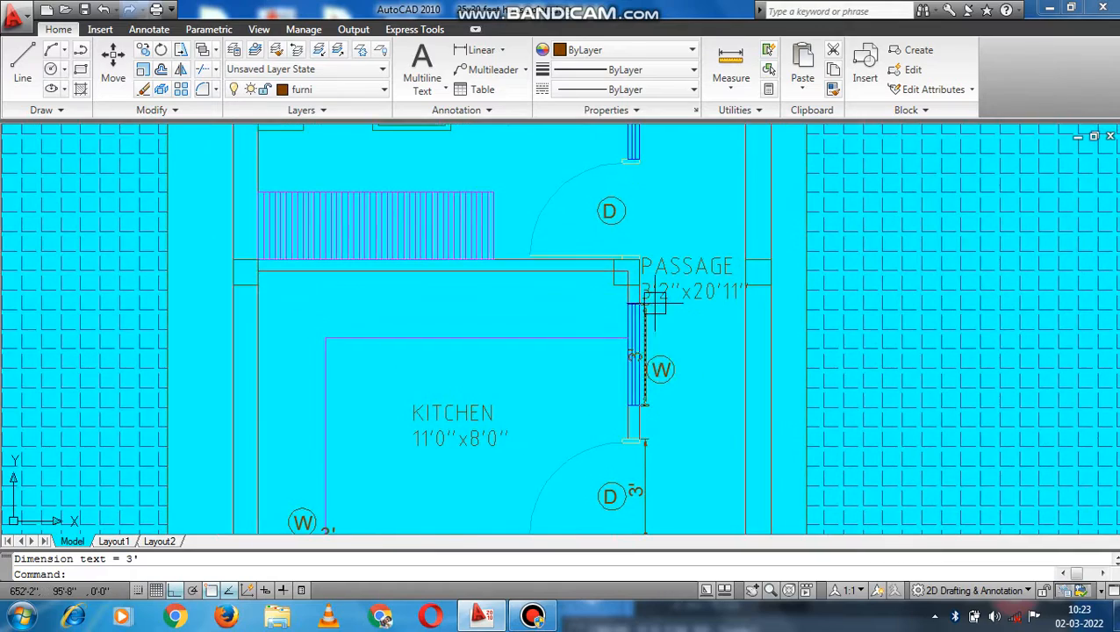
pyautogui.scroll(3, 655, 303)
pyautogui.scroll(-1, 761, 330)
pyautogui.moveTo(753, 302); pyautogui.dragTo(786, 405, button='middle')
pyautogui.moveTo(773, 355); pyautogui.dragTo(900, 387, button='middle')
pyautogui.moveTo(649, 233); pyautogui.dragTo(655, 370, button='middle')
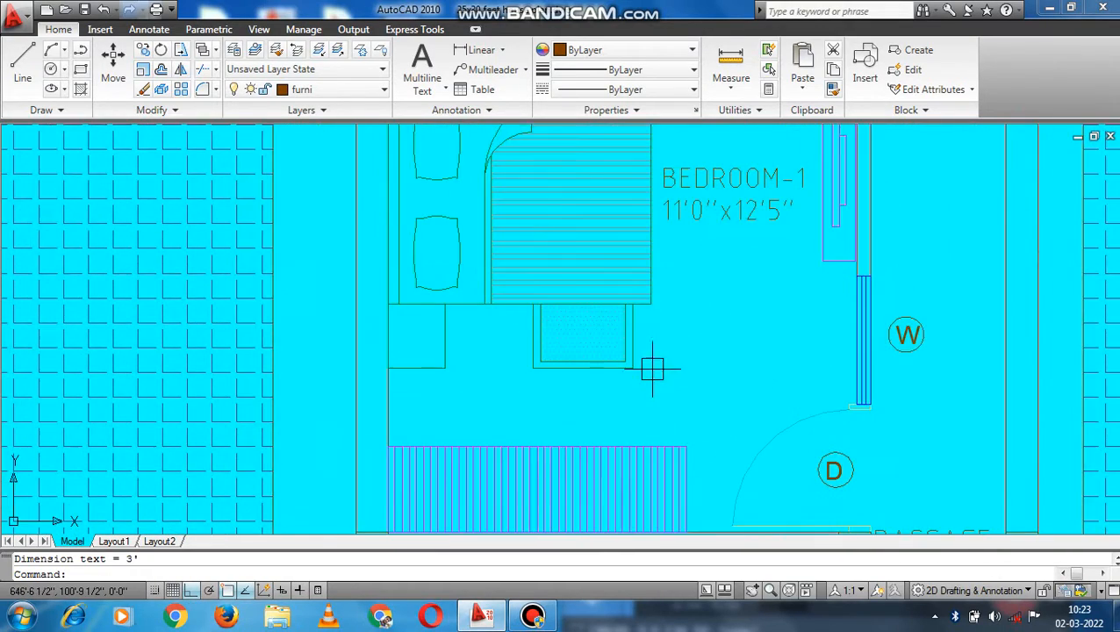
pyautogui.scroll(-2, 663, 292)
pyautogui.scroll(2, 738, 254)
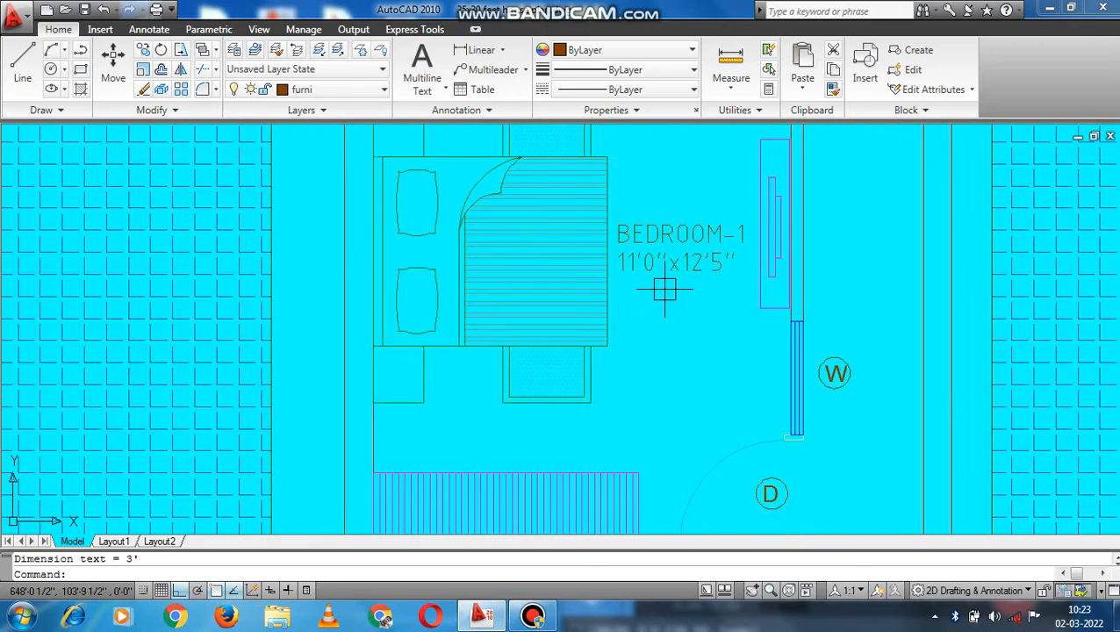
pyautogui.moveTo(618, 364)
pyautogui.mouseDown(button='middle')
pyautogui.moveTo(624, 319)
pyautogui.moveTo(651, 480)
pyautogui.mouseUp(button='middle')
pyautogui.moveTo(398, 202)
pyautogui.mouseDown(button='middle')
pyautogui.moveTo(409, 272)
pyautogui.moveTo(420, 260)
pyautogui.mouseUp(button='middle')
pyautogui.press('Return')
pyautogui.scroll(3, 430, 250)
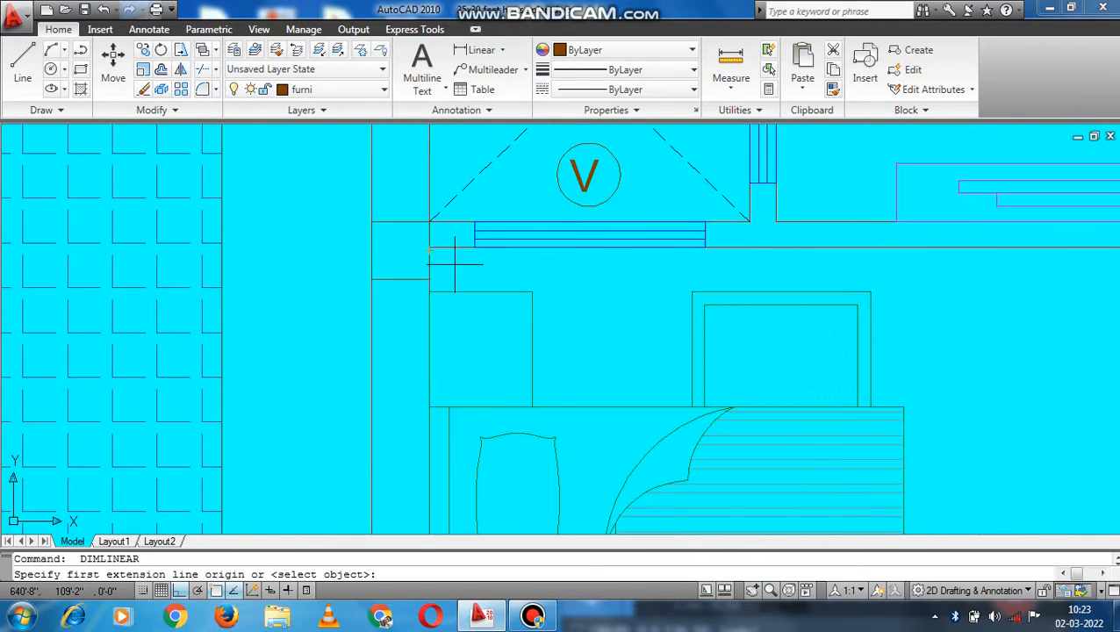
pyautogui.scroll(5, 545, 242)
pyautogui.press('Return')
pyautogui.click(543, 225)
pyautogui.click(546, 261)
pyautogui.scroll(-6, 553, 268)
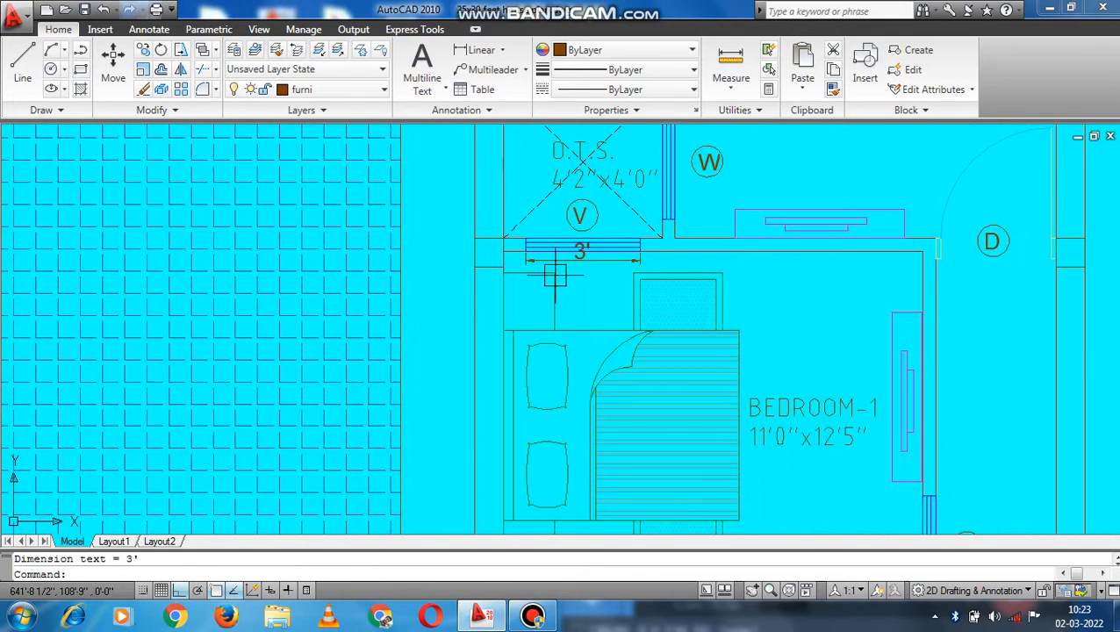
# Step: Change the letter in the opening tag between the O.T.S. and Bedroom-1 from V to "w"
pyautogui.scroll(5, 579, 219)
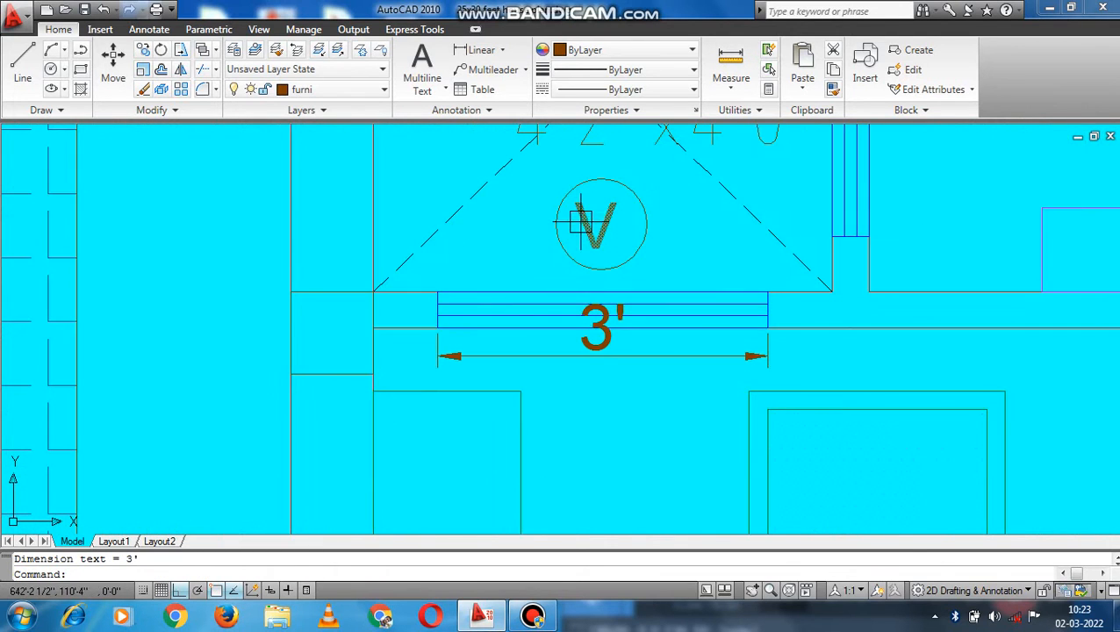
pyautogui.doubleClick(589, 220)
pyautogui.write('w')
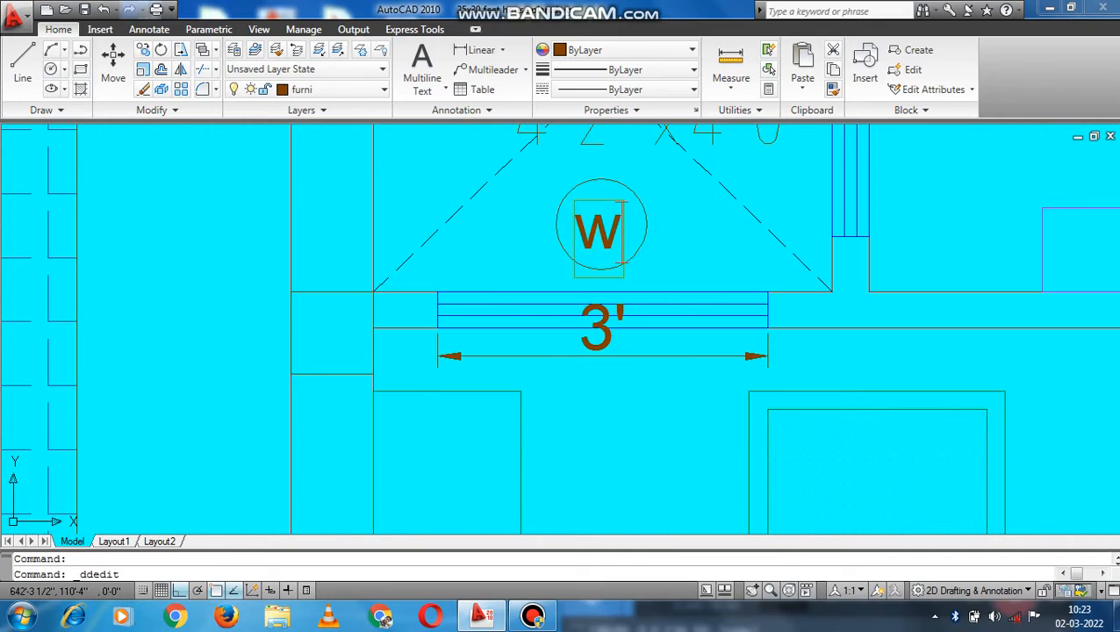
pyautogui.press('Return')
pyautogui.scroll(-5, 672, 170)
pyautogui.moveTo(633, 407); pyautogui.dragTo(575, 313, button='middle')
pyautogui.press('Escape')
# Step: Add a horizontal linear dimension along the hatched cupboard in Bedroom-1, with its dimension line just above the cupboard
pyautogui.scroll(2, 549, 391)
pyautogui.moveTo(555, 427); pyautogui.dragTo(474, 223, button='middle')
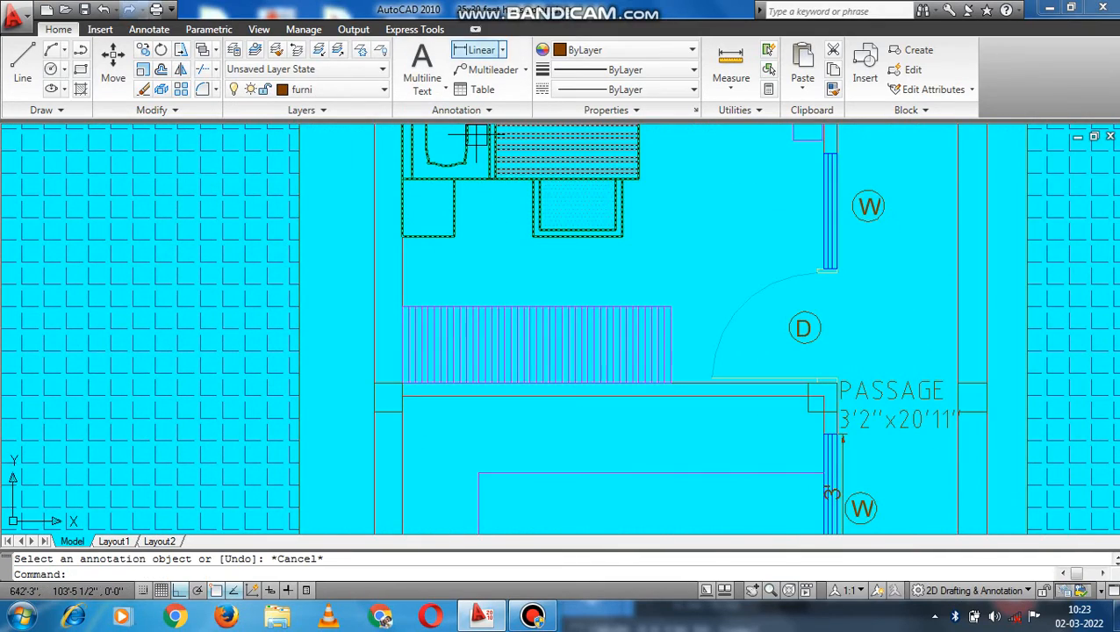
pyautogui.click(478, 50)
pyautogui.scroll(2, 399, 301)
pyautogui.click(400, 303)
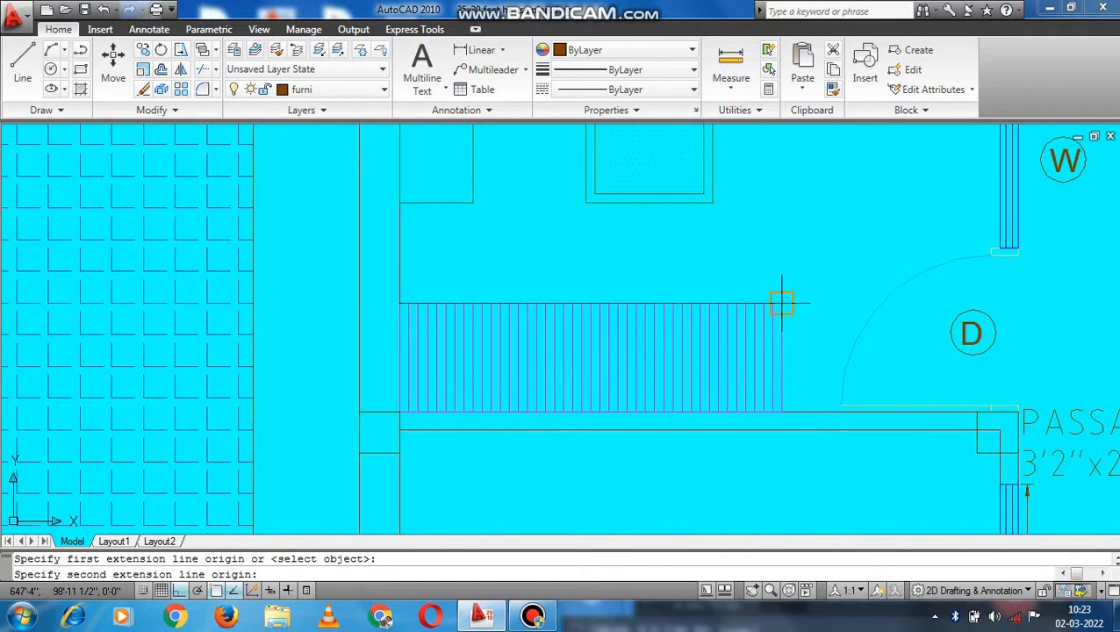
pyautogui.click(779, 289)
pyautogui.scroll(1, 782, 330)
# Step: Add a vertical linear dimension for the depth of the Bedroom-1 cupboard, with its dimension line beside the end nearest the door
pyautogui.press('Return')
pyautogui.press('Return')
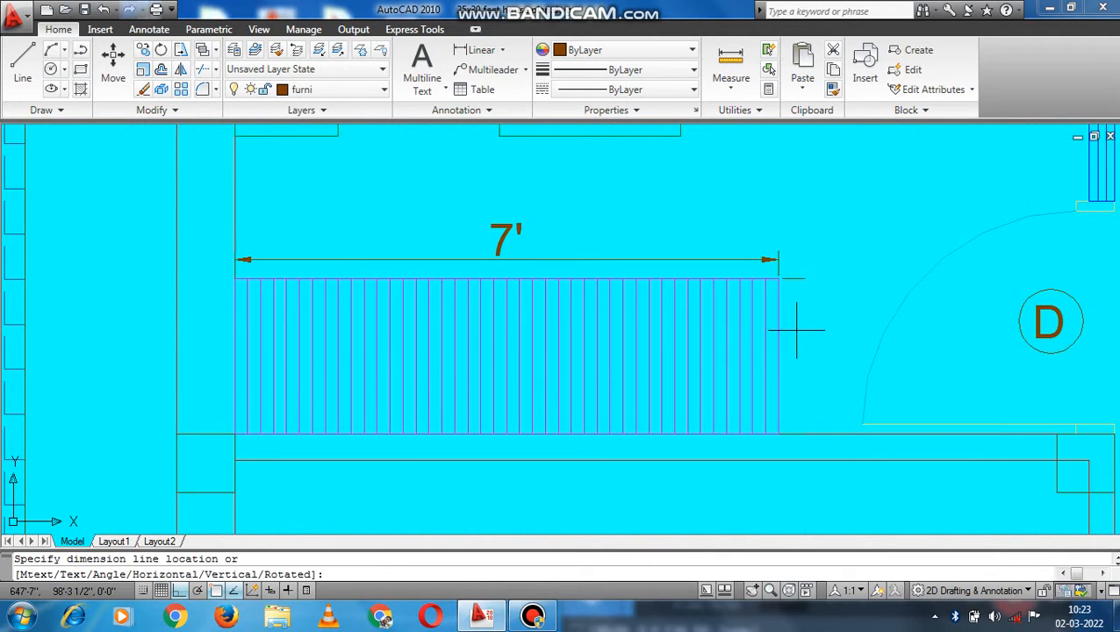
pyautogui.click(797, 331)
pyautogui.scroll(-2, 797, 331)
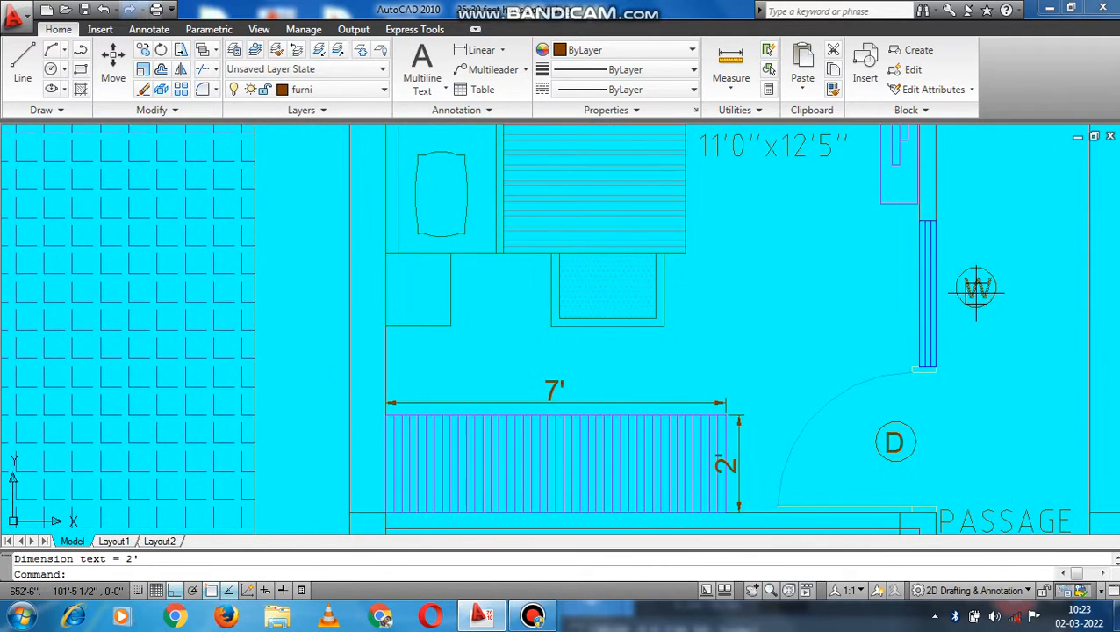
# Step: Copy the W letter from the Bedroom-1 window tag onto the hatched cupboard, with ortho mode turned off
pyautogui.write('co')
pyautogui.press('Return')
pyautogui.click(965, 297)
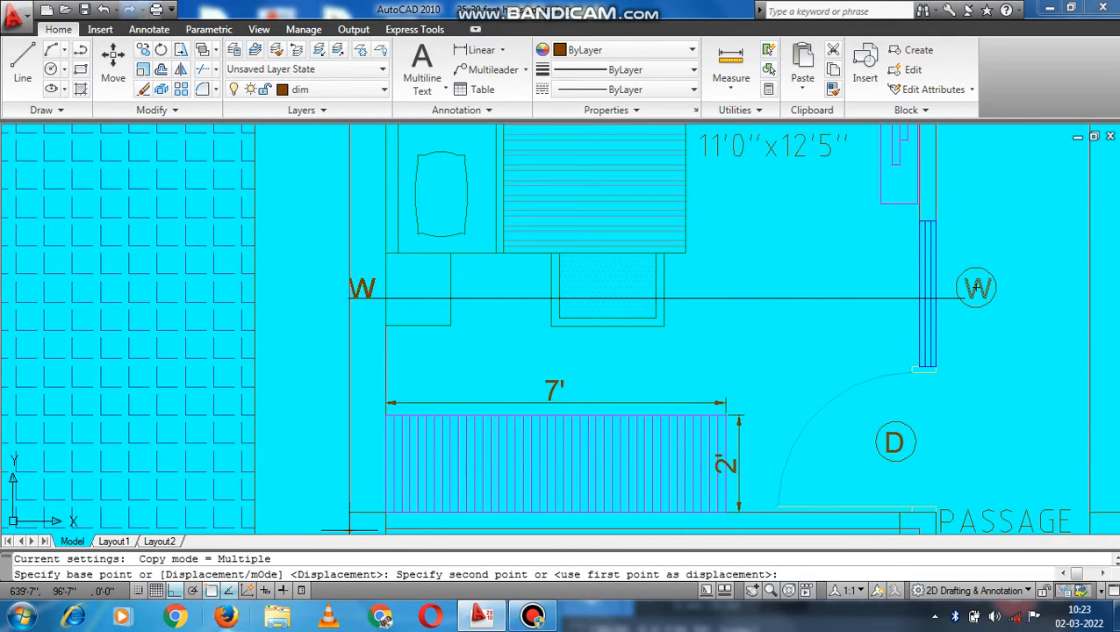
pyautogui.press('F8')
pyautogui.click(571, 455)
pyautogui.scroll(1, 571, 454)
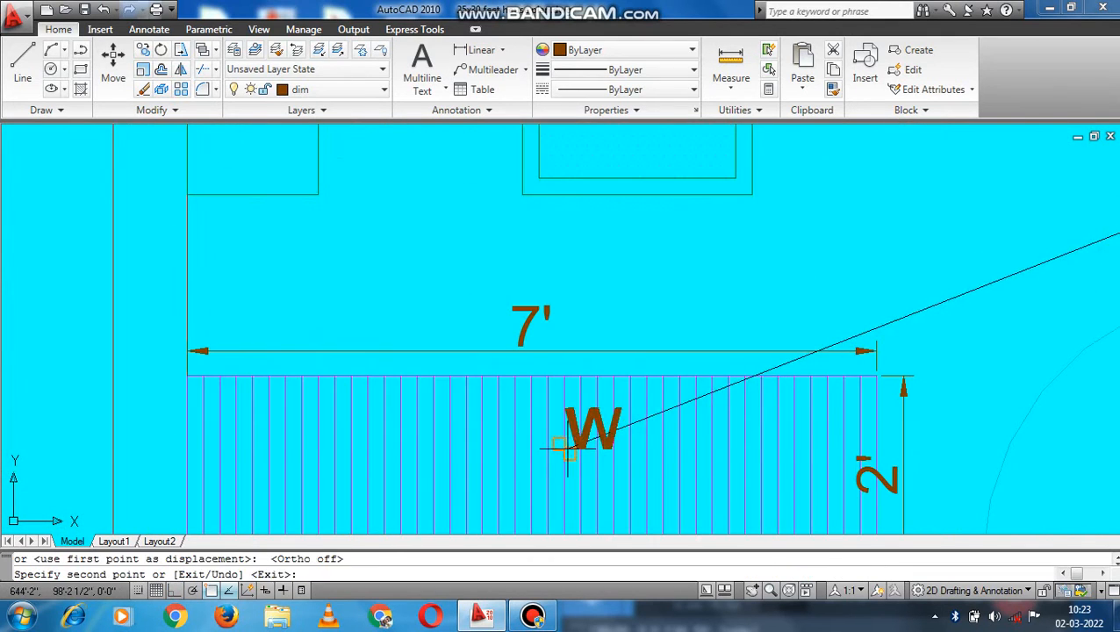
pyautogui.press('Return')
# Step: Change the copied letter on the cupboard to "C.B."
pyautogui.doubleClick(584, 439)
pyautogui.write('C')
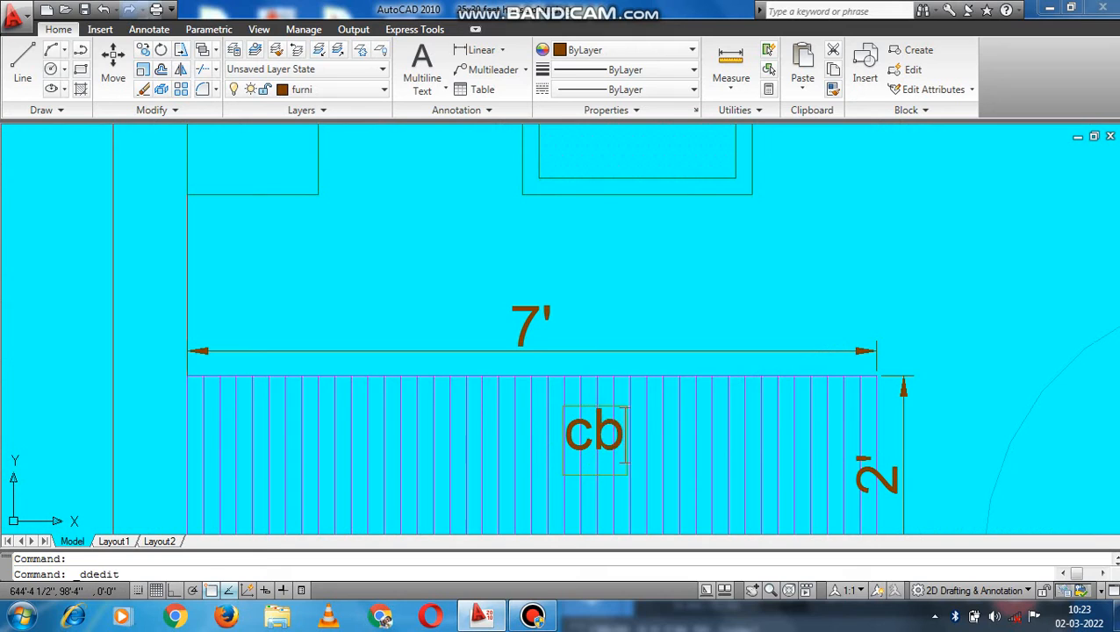
pyautogui.click(594, 437)
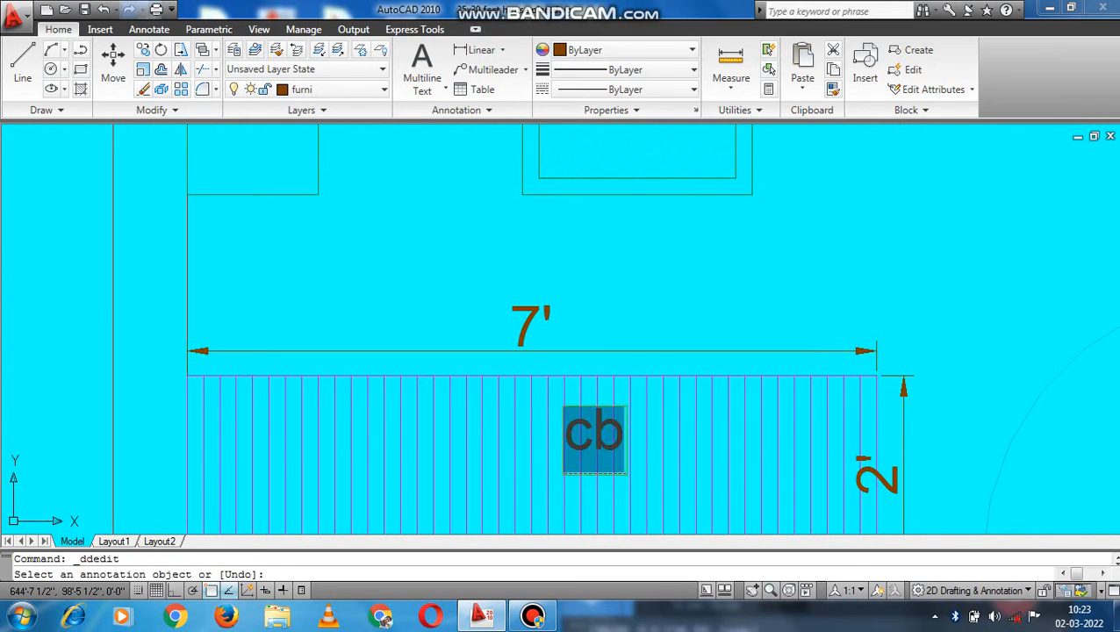
pyautogui.write('C.B.')
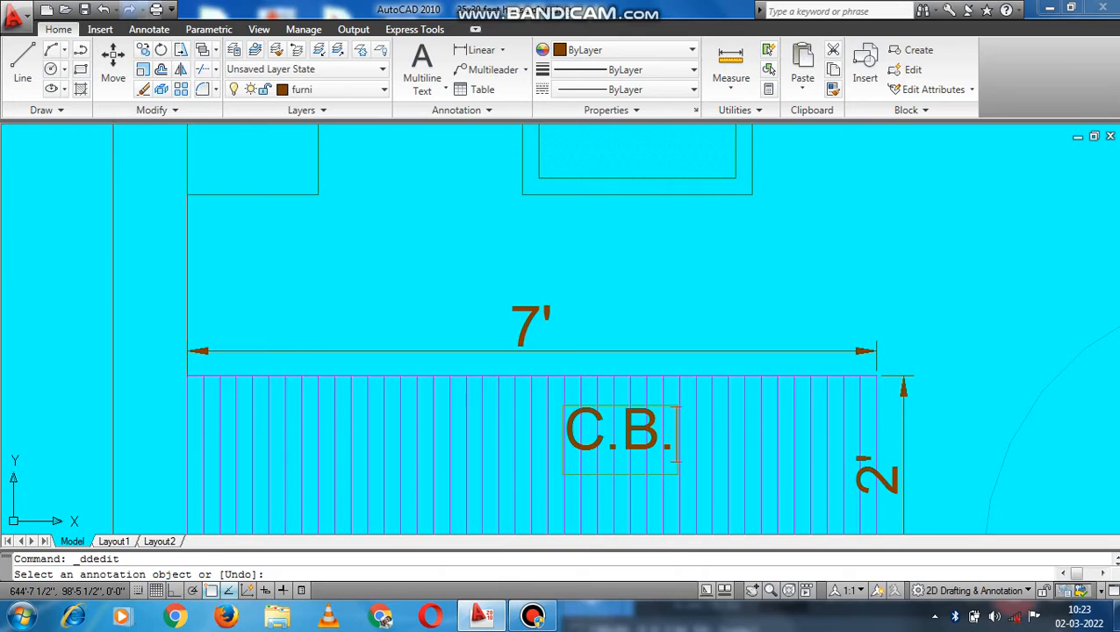
pyautogui.scroll(-4, 615, 439)
pyautogui.click(731, 343)
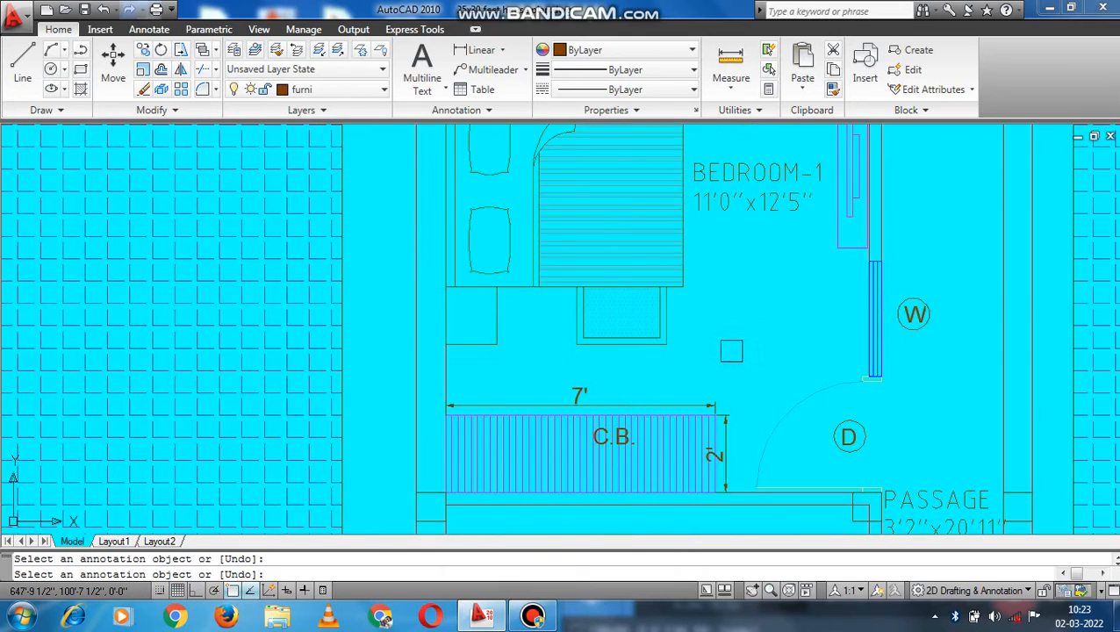
pyautogui.scroll(-2, 553, 409)
pyautogui.press('Escape')
# Step: Add a horizontal linear dimension across the Bedroom-2 door opening at the end of the passage
pyautogui.moveTo(799, 226); pyautogui.dragTo(800, 310, button='middle')
pyautogui.scroll(2, 810, 308)
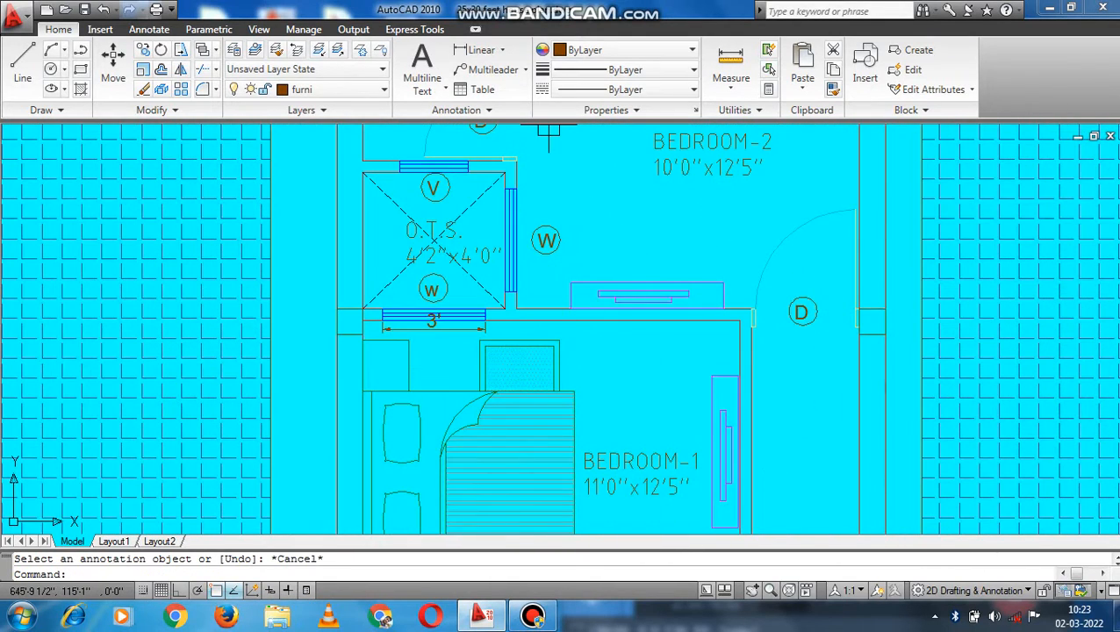
pyautogui.click(480, 50)
pyautogui.scroll(3, 747, 307)
pyautogui.click(747, 307)
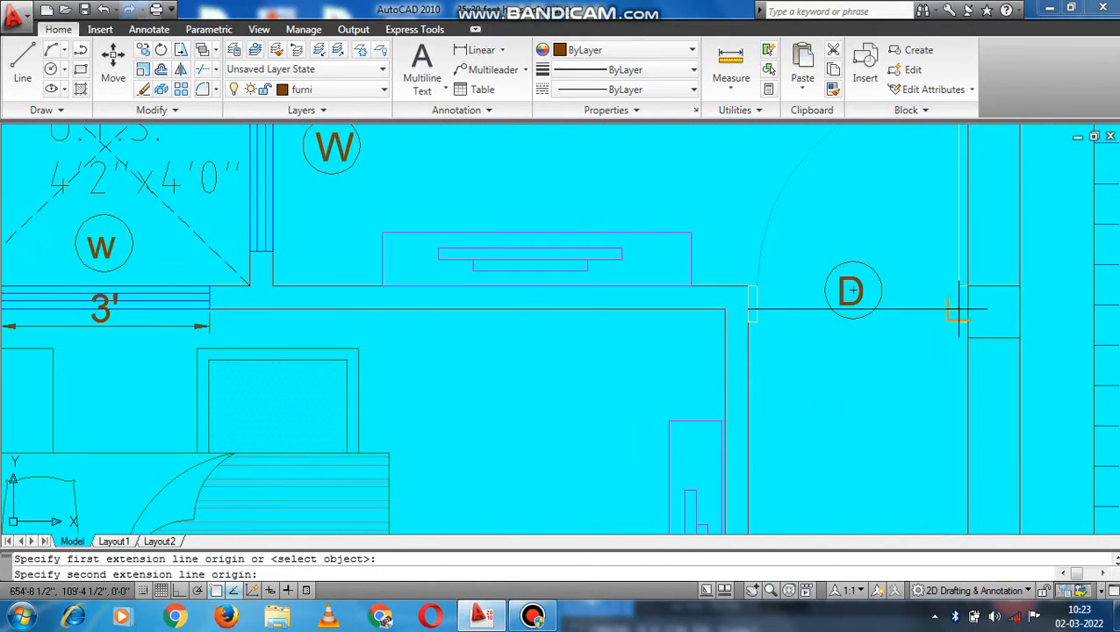
pyautogui.click(962, 310)
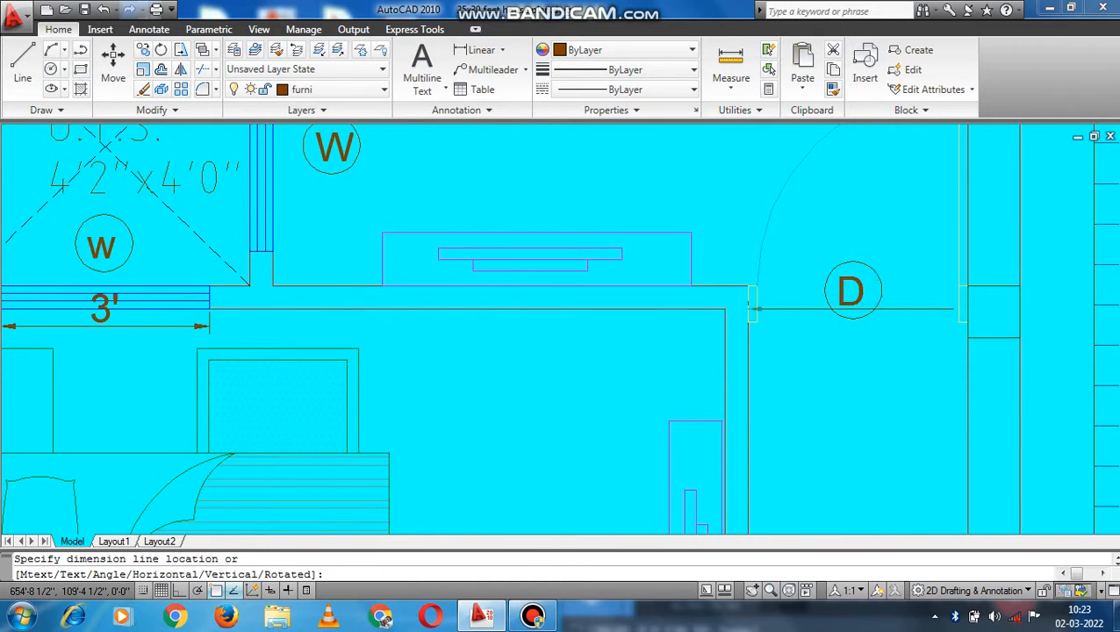
pyautogui.scroll(2, 959, 309)
pyautogui.click(933, 310)
pyautogui.scroll(-5, 791, 332)
# Step: Add a vertical linear dimension along the window between the O.T.S. and Bedroom-2, with its dimension line on the bedroom side
pyautogui.moveTo(476, 269); pyautogui.dragTo(598, 280, button='middle')
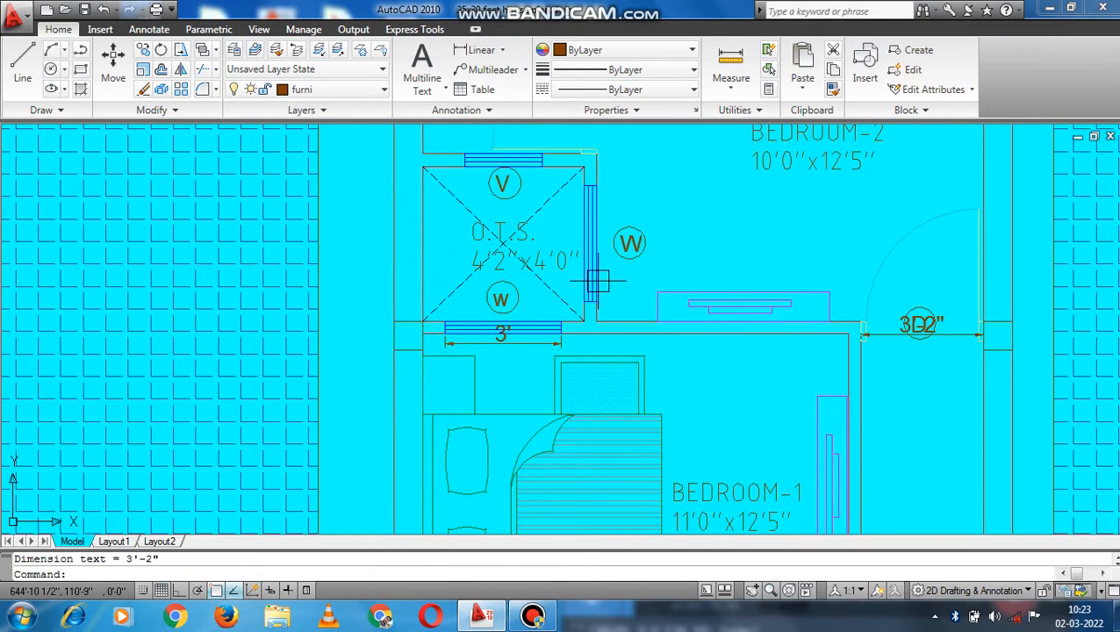
pyautogui.moveTo(508, 278); pyautogui.dragTo(522, 350, button='middle')
pyautogui.scroll(1, 454, 344)
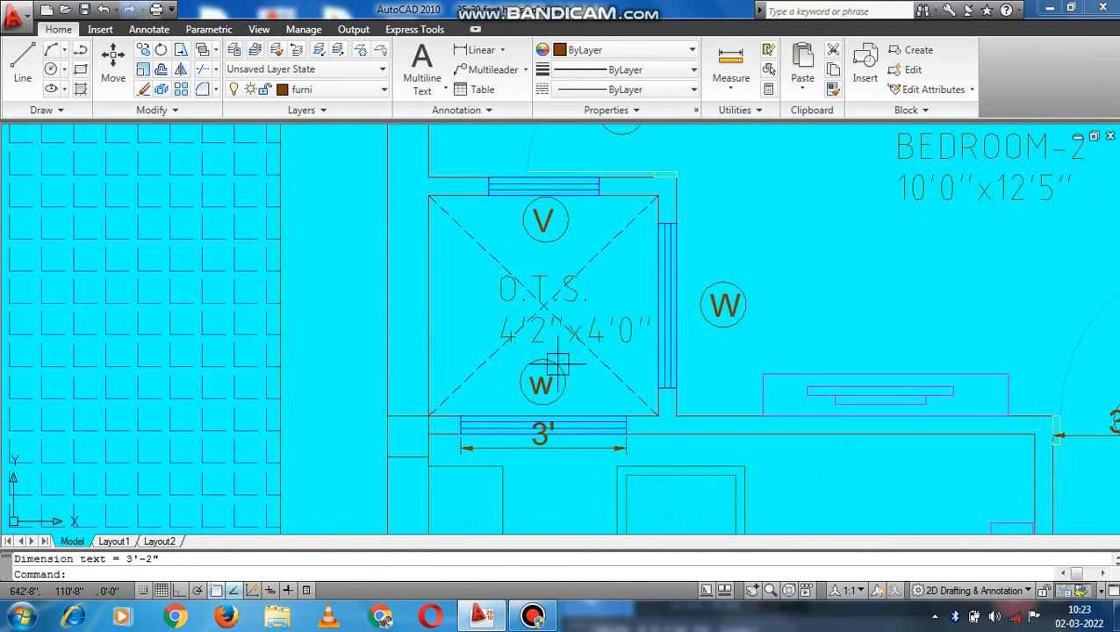
pyautogui.scroll(1, 670, 285)
pyautogui.press('Return')
pyautogui.press('Return')
pyautogui.click(676, 268)
pyautogui.click(690, 264)
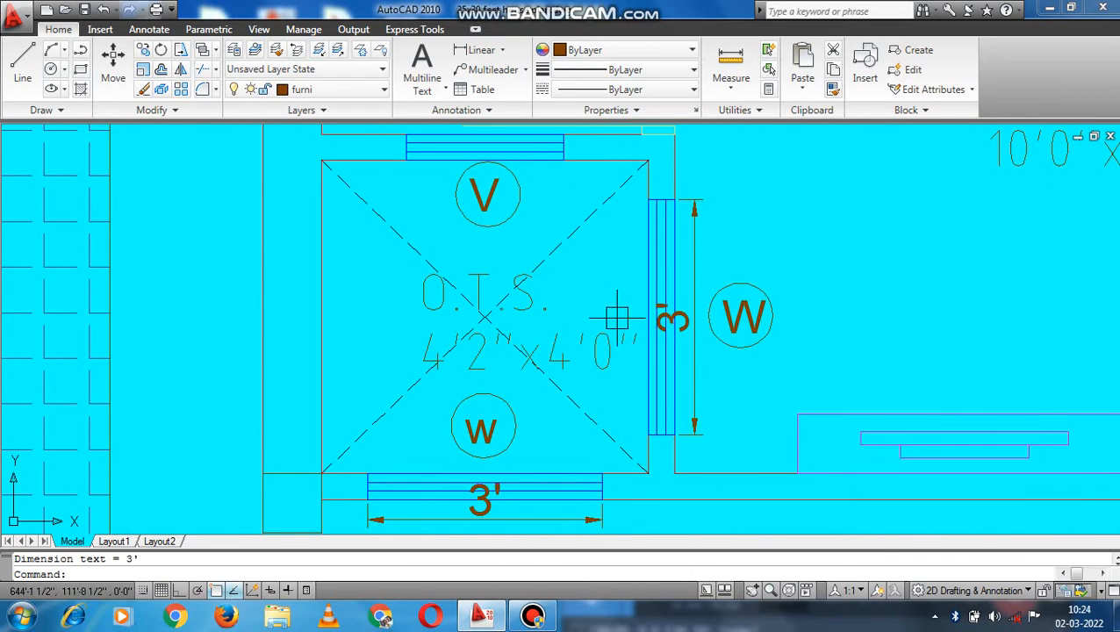
# Step: Add a horizontal linear dimension across the ventilator between the LAT+BATH and the O.T.S., with its dimension line inside the O.T.S
pyautogui.scroll(1, 618, 318)
pyautogui.moveTo(513, 132); pyautogui.dragTo(583, 253, button='middle')
pyautogui.press('Return')
pyautogui.press('Return')
pyautogui.click(583, 230)
pyautogui.click(587, 272)
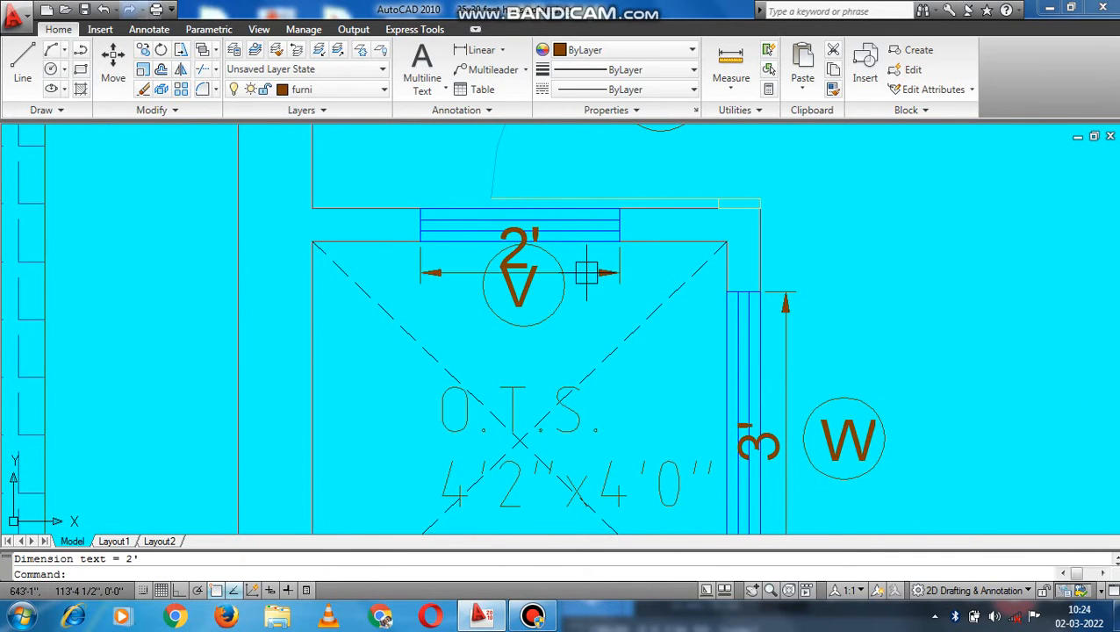
pyautogui.scroll(-4, 587, 272)
# Step: Add a vertical linear dimension across the LAT+BATH door opening facing Bedroom-2
pyautogui.moveTo(620, 306); pyautogui.dragTo(584, 213, button='middle')
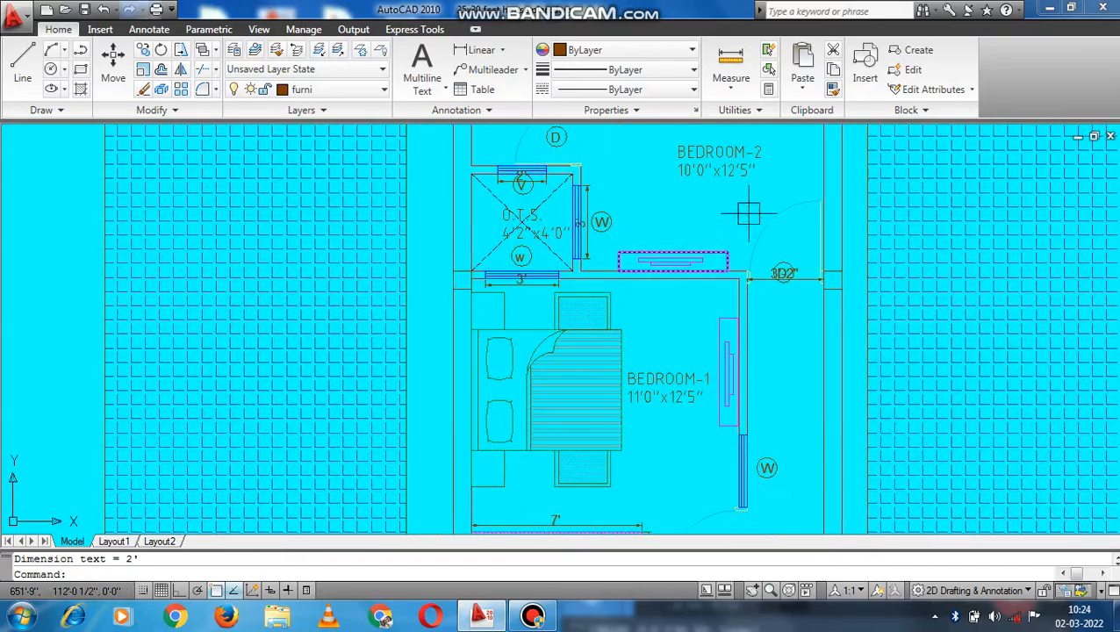
pyautogui.moveTo(698, 170); pyautogui.dragTo(660, 265, button='middle')
pyautogui.scroll(3, 660, 265)
pyautogui.moveTo(707, 333); pyautogui.dragTo(717, 397, button='middle')
pyautogui.scroll(-2, 717, 397)
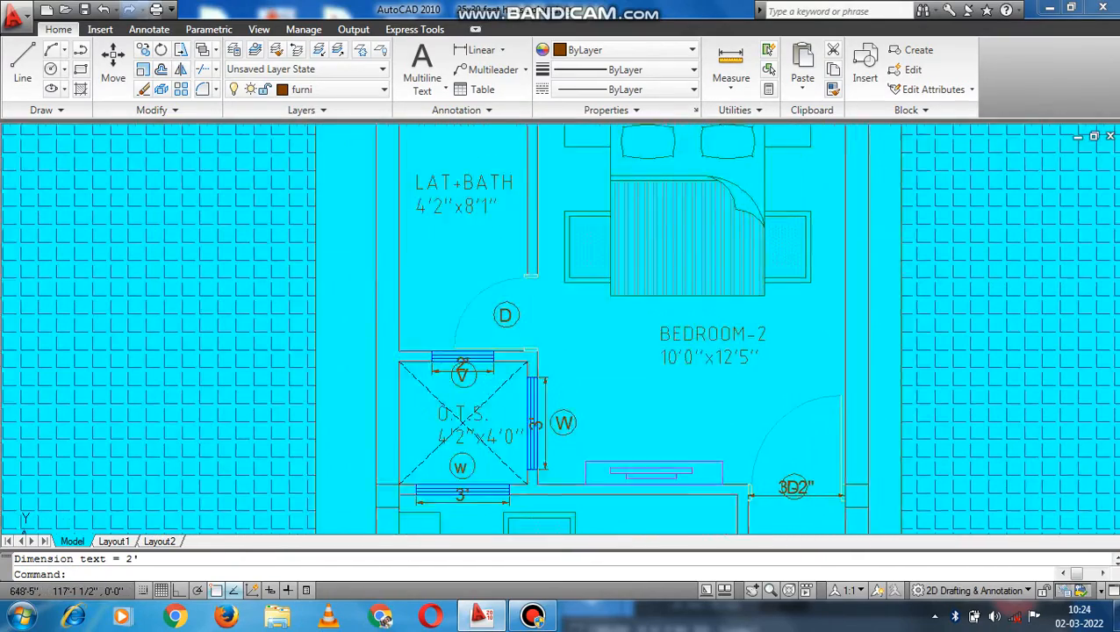
pyautogui.moveTo(455, 246); pyautogui.dragTo(492, 318, button='middle')
pyautogui.scroll(2, 490, 318)
pyautogui.moveTo(507, 390); pyautogui.dragTo(569, 297, button='middle')
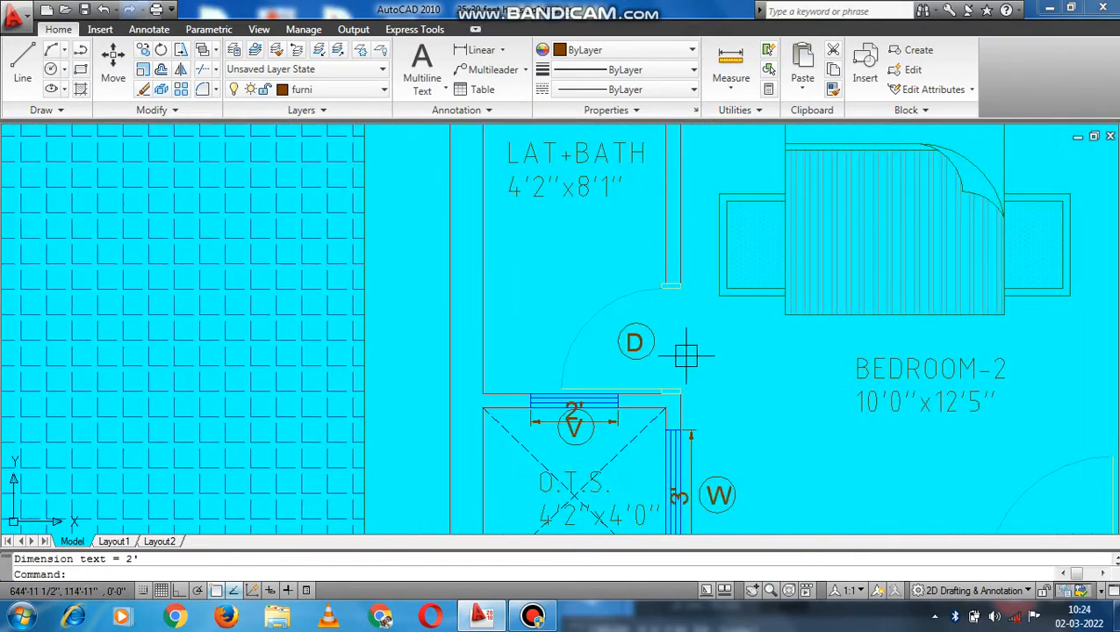
pyautogui.click(479, 49)
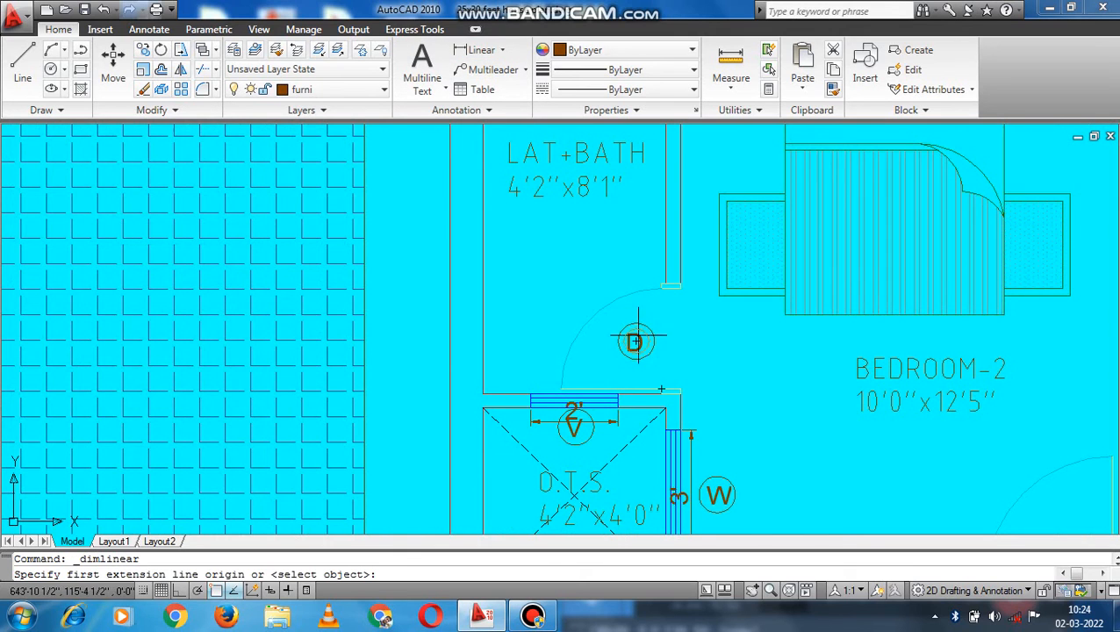
pyautogui.scroll(2, 681, 393)
pyautogui.click(670, 384)
pyautogui.scroll(2, 668, 279)
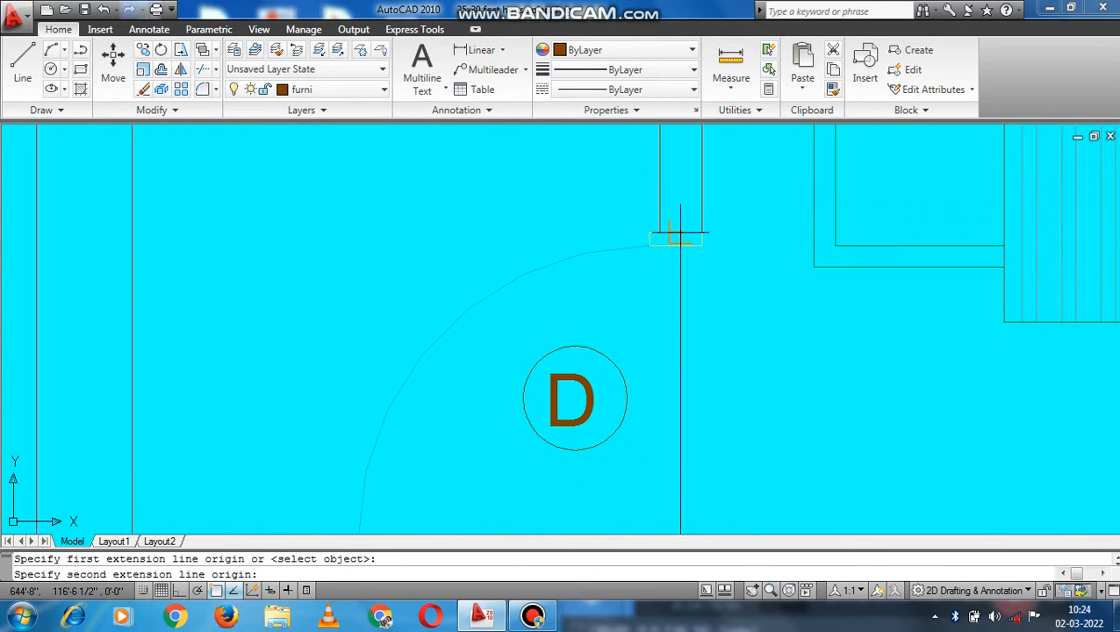
pyautogui.click(681, 235)
pyautogui.click(687, 263)
pyautogui.scroll(-4, 694, 281)
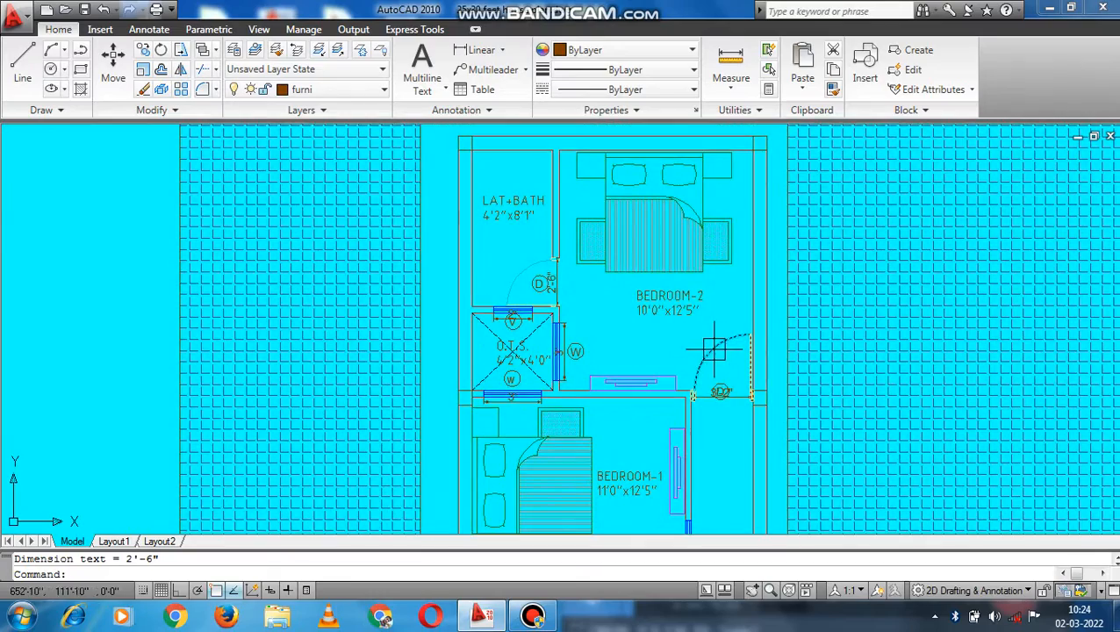
# Step: Examine the house plan's summary list of area and rooms, the ground floor title box, and the garden and main gate area
pyautogui.scroll(2, 620, 162)
pyautogui.scroll(-5, 568, 262)
pyautogui.moveTo(616, 402); pyautogui.dragTo(533, 155, button='middle')
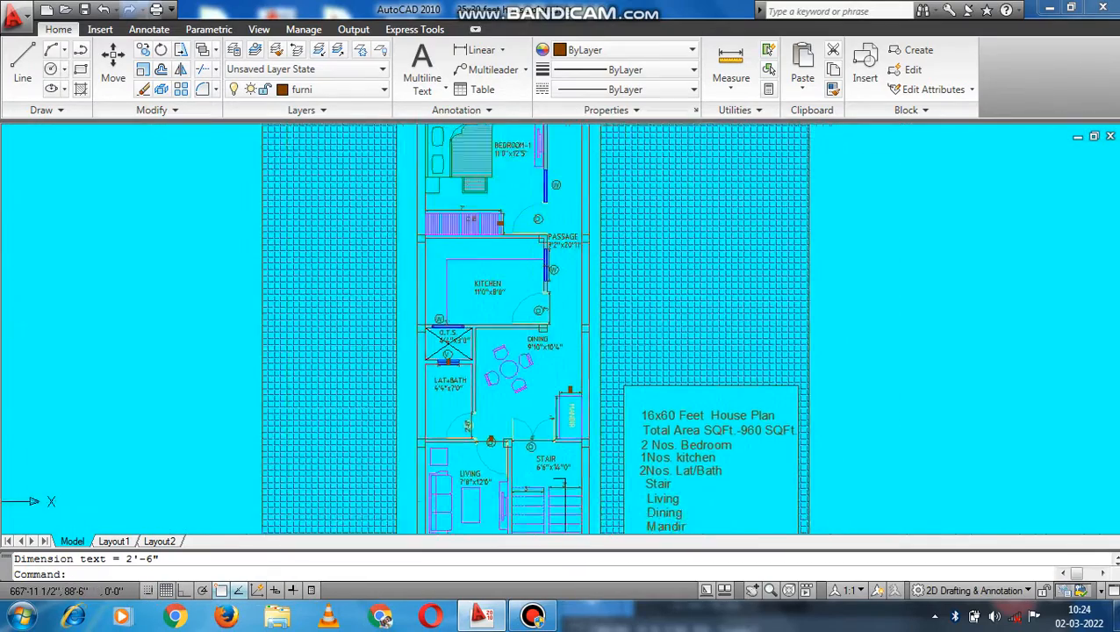
pyautogui.moveTo(723, 327); pyautogui.dragTo(664, 233, button='middle')
pyautogui.scroll(5, 599, 337)
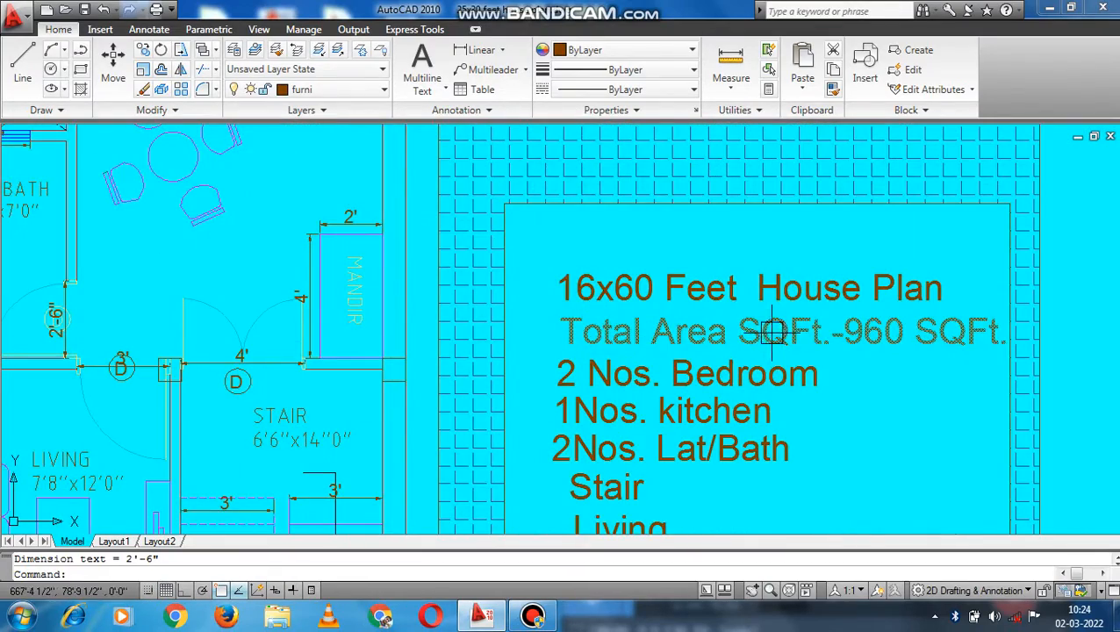
pyautogui.moveTo(870, 353); pyautogui.dragTo(865, 313, button='middle')
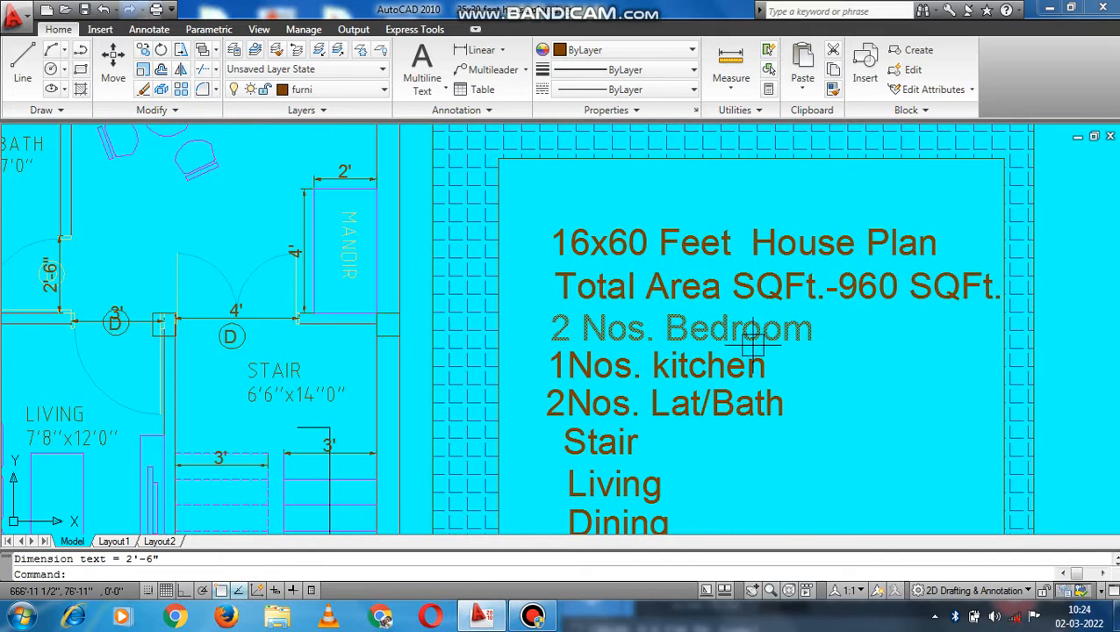
pyautogui.moveTo(752, 337); pyautogui.dragTo(800, 276, button='middle')
pyautogui.moveTo(720, 321); pyautogui.dragTo(706, 298, button='middle')
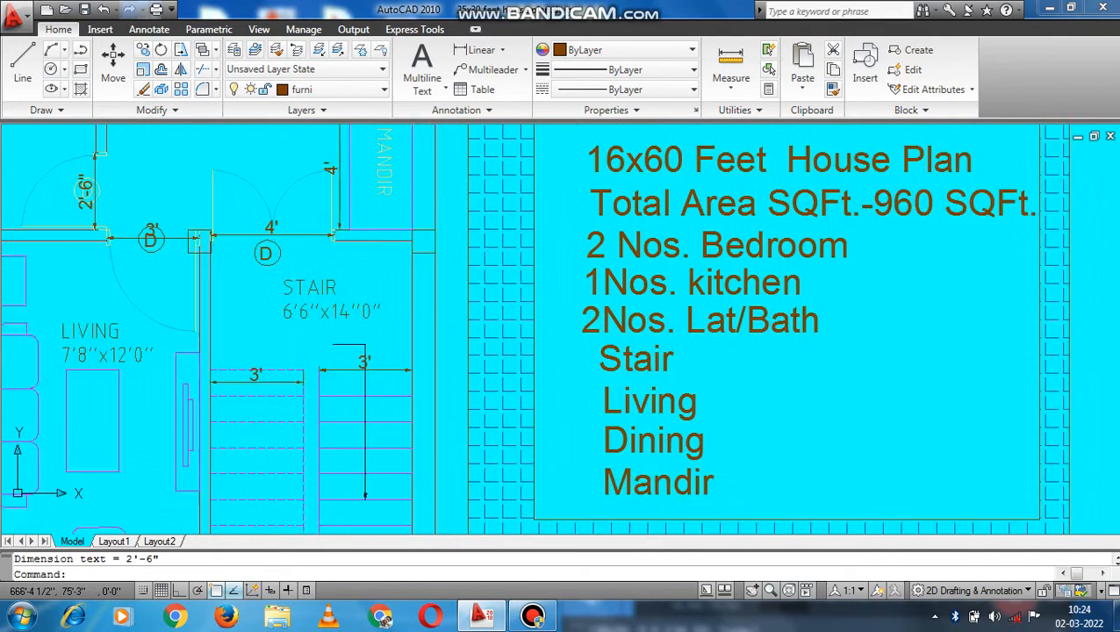
pyautogui.moveTo(640, 374); pyautogui.dragTo(670, 307, button='middle')
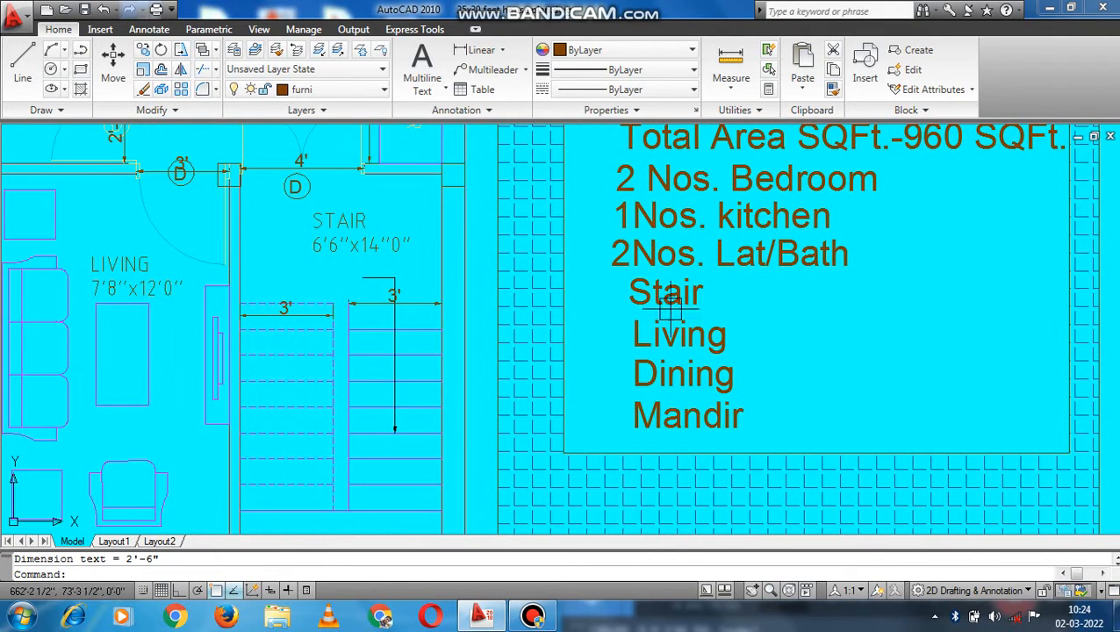
pyautogui.moveTo(671, 418); pyautogui.dragTo(722, 328, button='middle')
pyautogui.scroll(-1, 722, 327)
pyautogui.scroll(2, 720, 454)
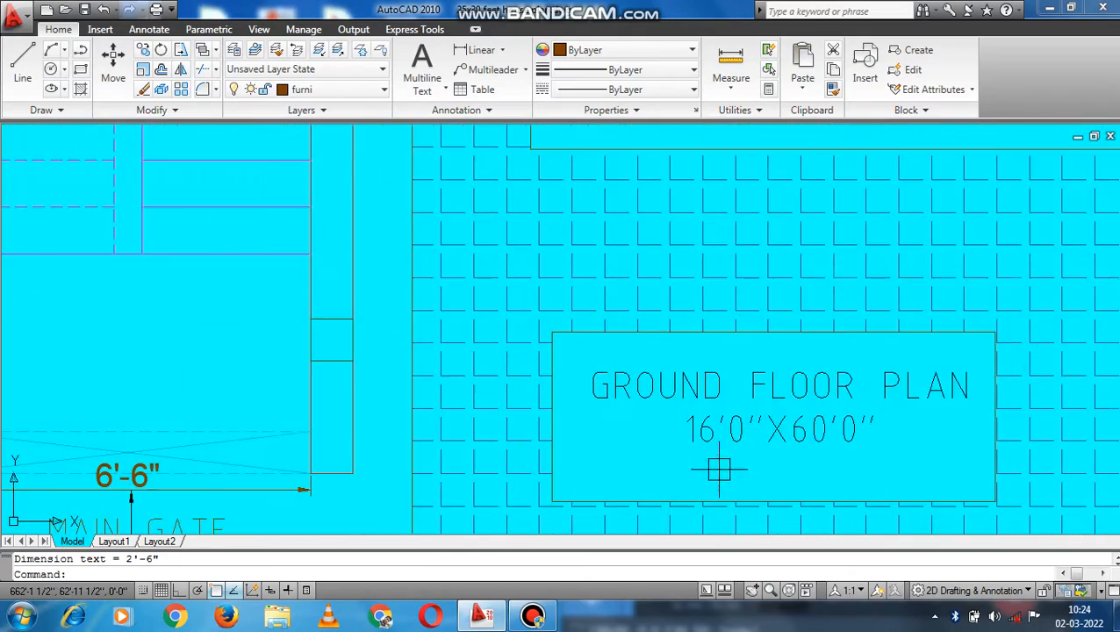
pyautogui.moveTo(659, 474); pyautogui.dragTo(821, 367, button='middle')
pyautogui.moveTo(733, 387); pyautogui.dragTo(749, 386, button='middle')
pyautogui.scroll(-2, 749, 387)
pyautogui.moveTo(381, 329); pyautogui.dragTo(500, 429, button='middle')
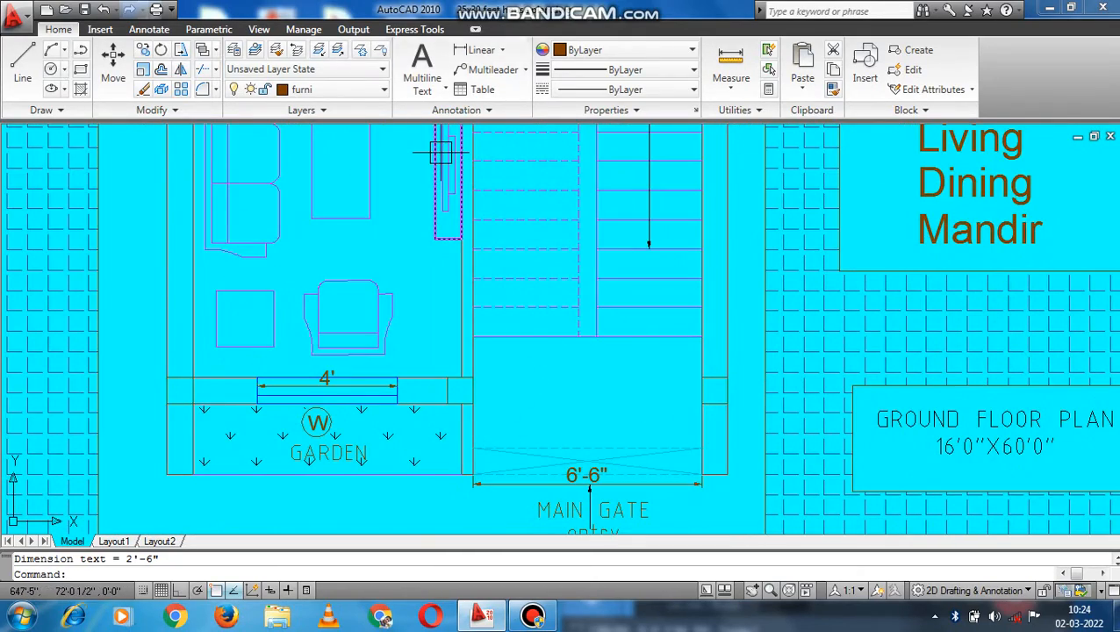
# Step: Copy the Mandir text line to the empty space beside it within the summary box
pyautogui.moveTo(1001, 240); pyautogui.dragTo(507, 307, button='middle')
pyautogui.press('Return')
pyautogui.click(650, 277)
pyautogui.click(760, 288)
pyautogui.press('Return')
# Step: Change the copied Mandir text to 'outer wall 9"'
pyautogui.doubleClick(744, 283)
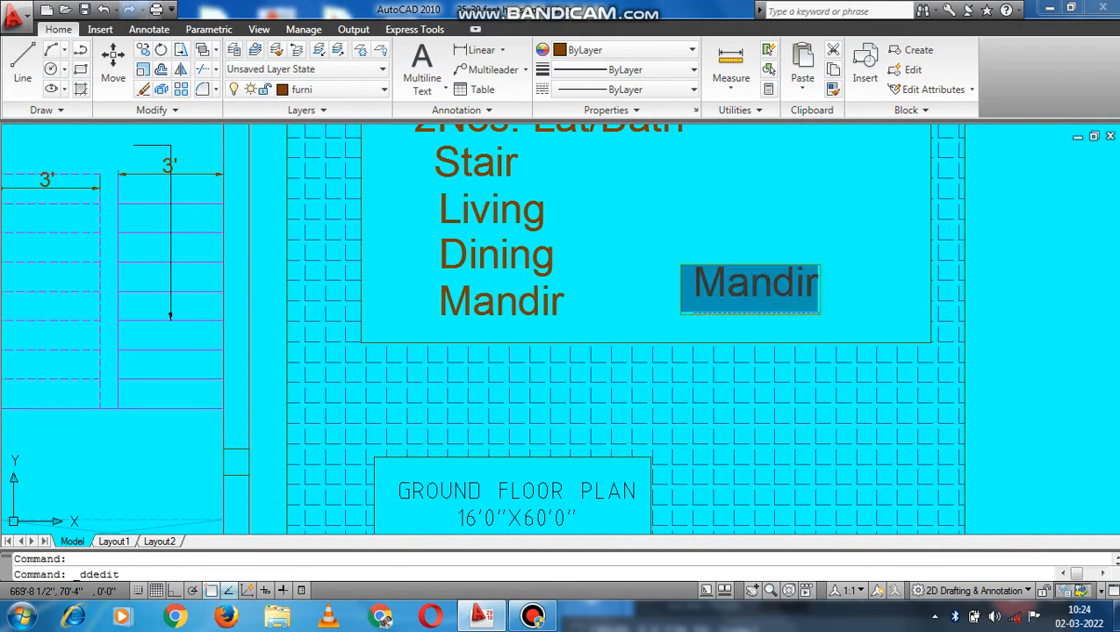
pyautogui.write('outer wall 9"')
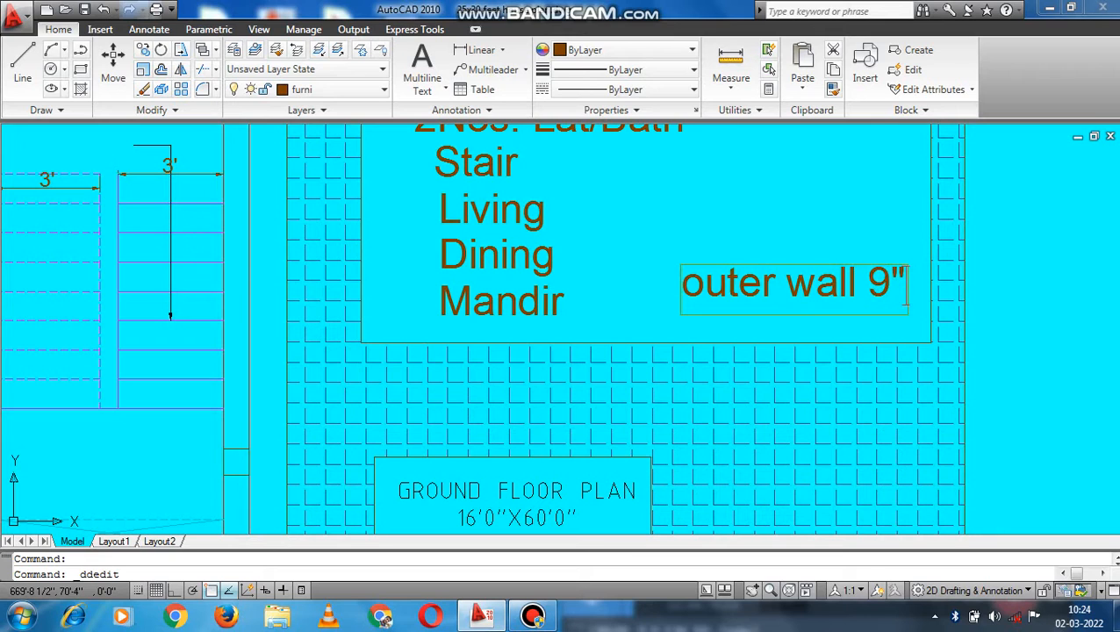
pyautogui.press('Return')
pyautogui.press('Escape')
# Step: Copy the outer wall note to directly above itself in the summary box
pyautogui.click(733, 279)
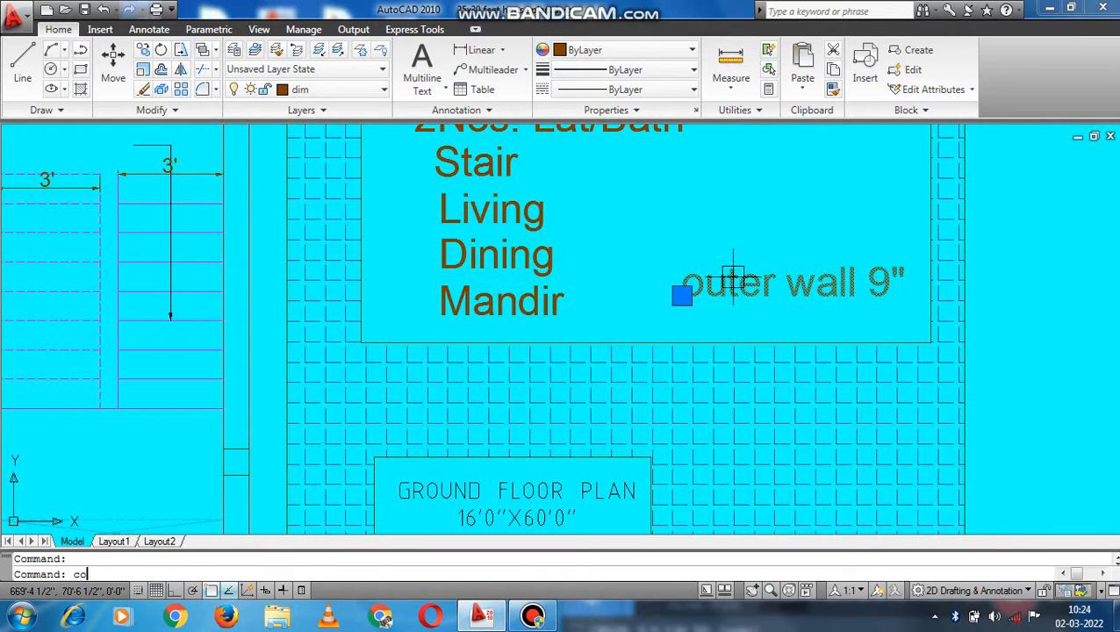
pyautogui.write('co')
pyautogui.press('Return')
pyautogui.click(734, 279)
pyautogui.click(733, 231)
pyautogui.press('Return')
# Step: Edit the upper copy of the wall note to read 'inner wall 9"'
pyautogui.click(733, 233)
pyautogui.doubleClick(733, 234)
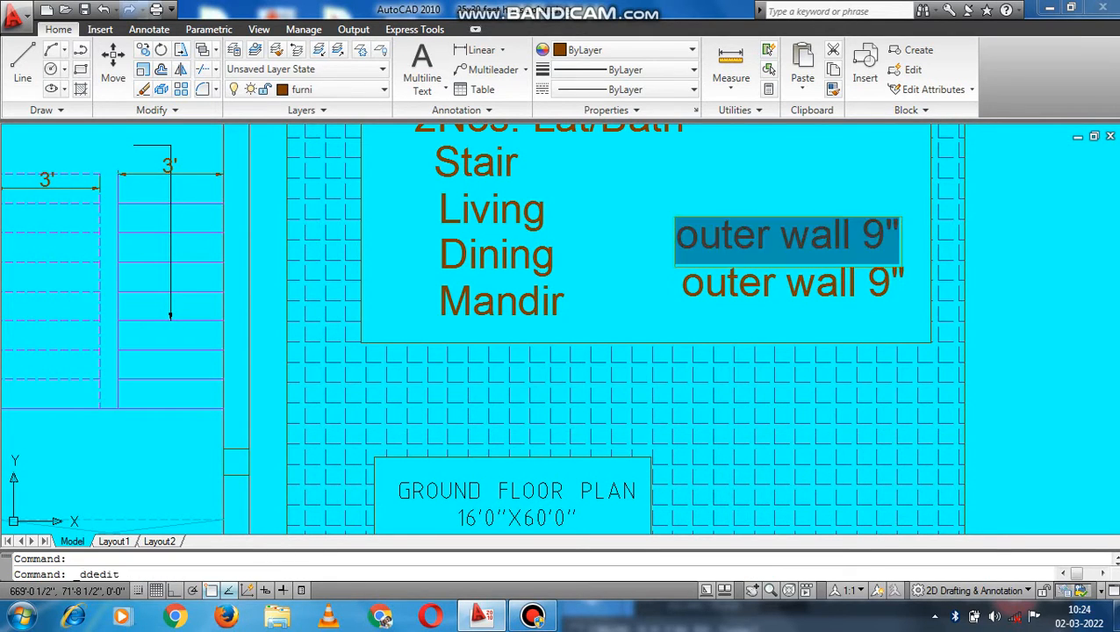
pyautogui.doubleClick(742, 234)
pyautogui.write('in')
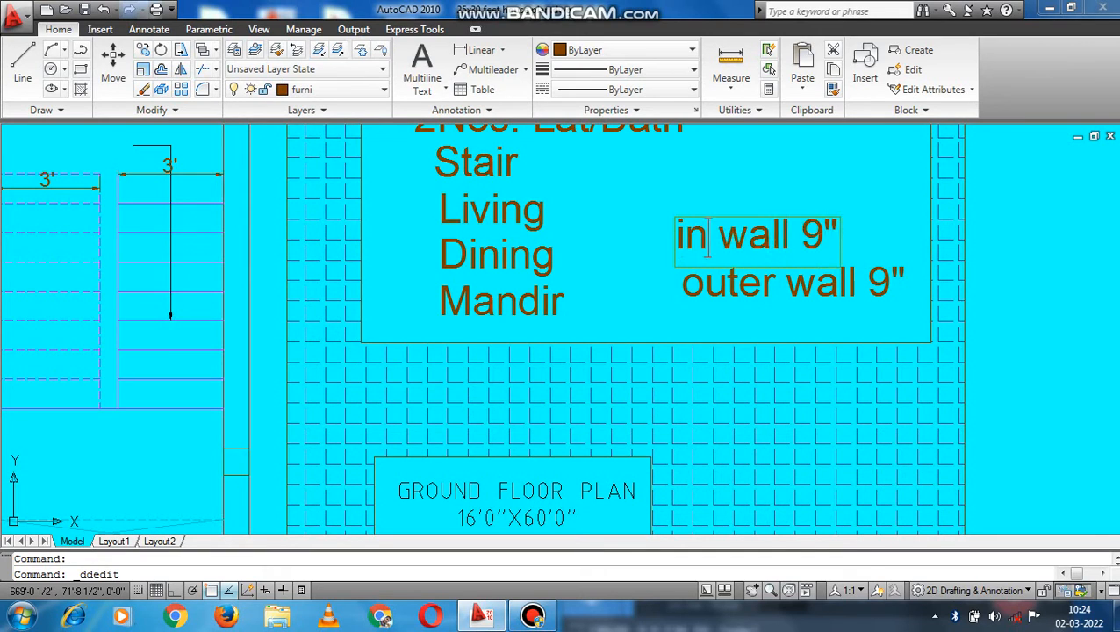
pyautogui.write('ne')
pyautogui.press('BackSpace')
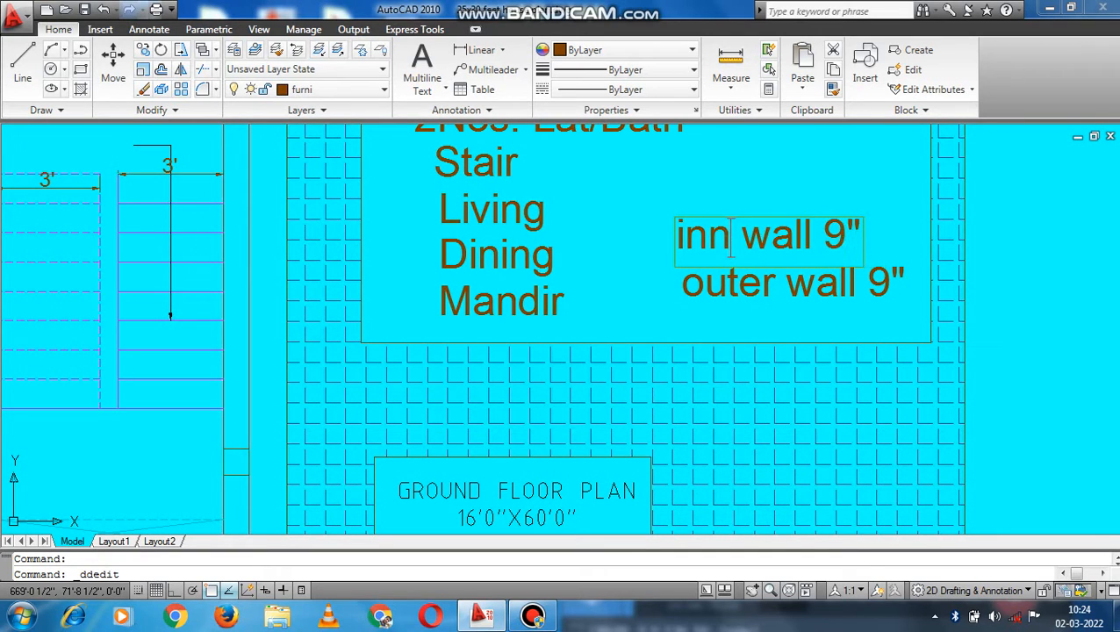
pyautogui.write('er')
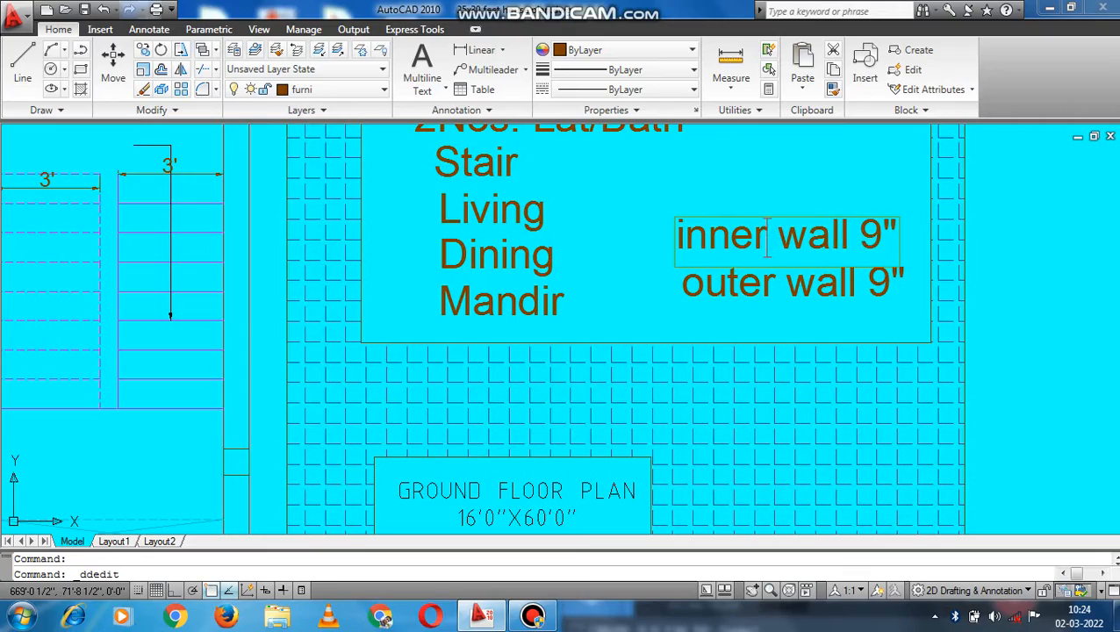
pyautogui.press('Return')
pyautogui.scroll(-5, 746, 281)
pyautogui.press('Escape')
# Step: Check the wall notes in the summary box, and examine the plan's walls from the living room and stair up to Bedroom-2
pyautogui.scroll(4, 729, 281)
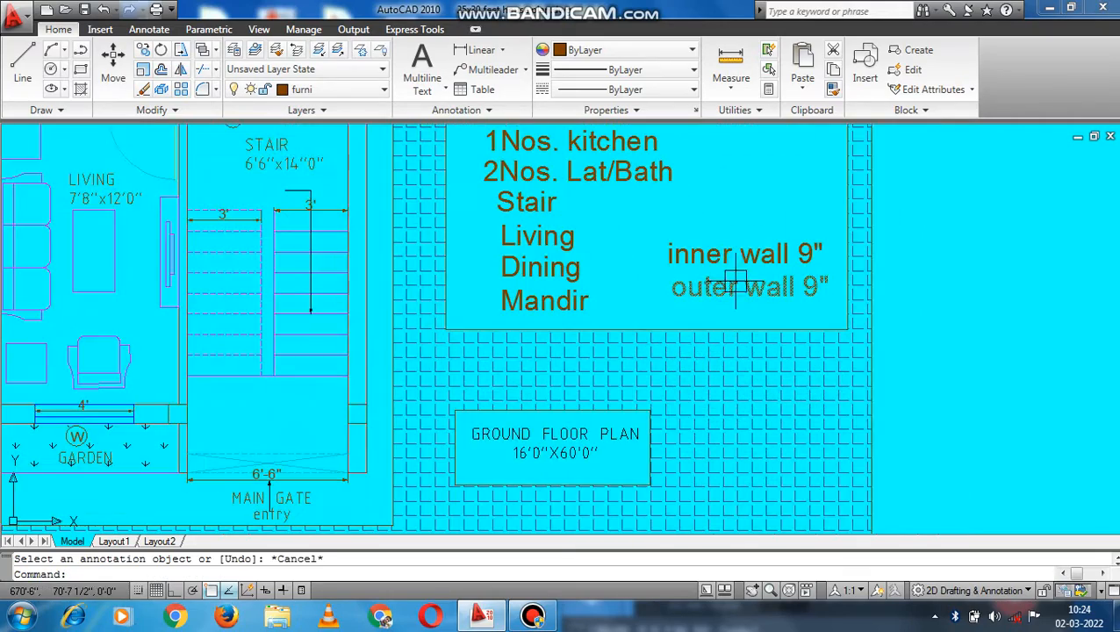
pyautogui.scroll(-5, 739, 265)
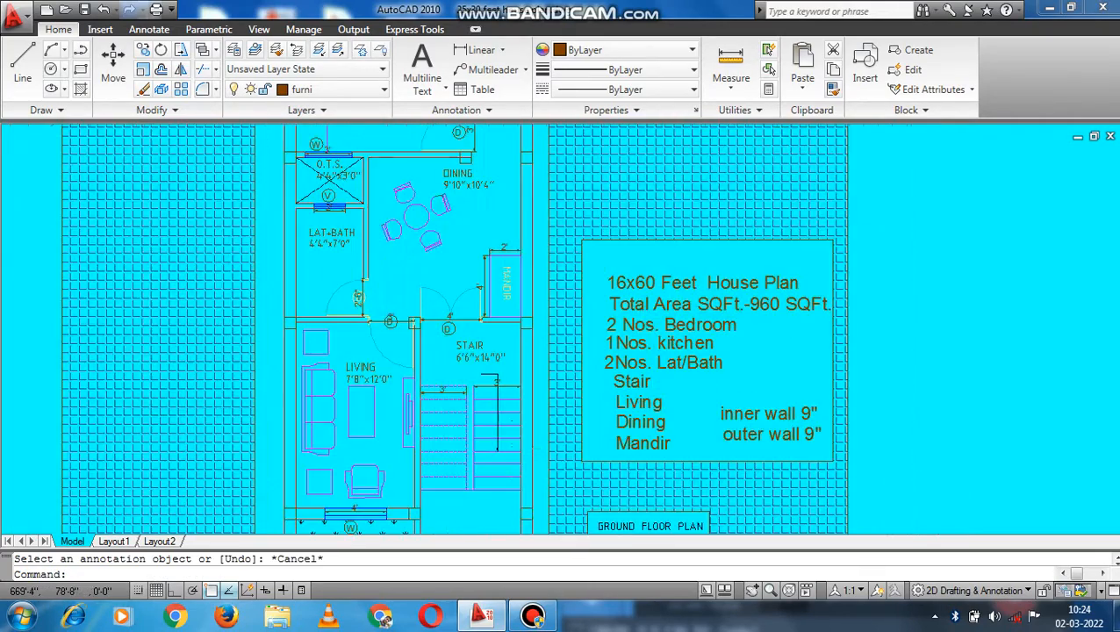
pyautogui.moveTo(497, 450)
pyautogui.mouseDown(button='middle')
pyautogui.moveTo(579, 244)
pyautogui.moveTo(596, 414)
pyautogui.mouseUp(button='middle')
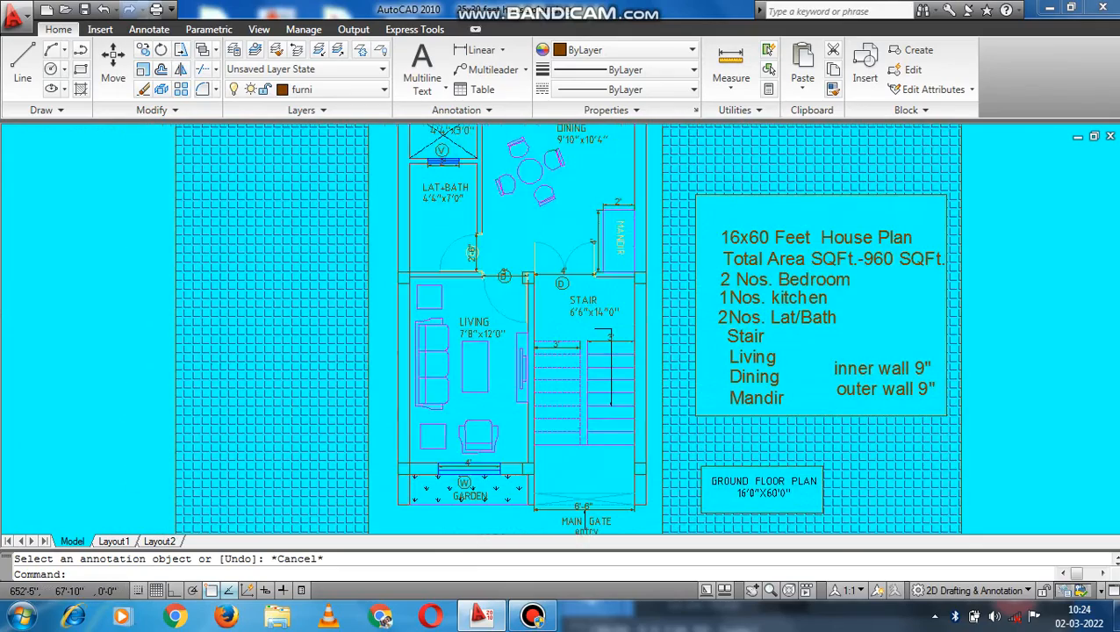
pyautogui.moveTo(593, 246); pyautogui.dragTo(607, 396, button='middle')
pyautogui.moveTo(592, 134); pyautogui.dragTo(599, 283, button='middle')
pyautogui.moveTo(599, 176); pyautogui.dragTo(622, 310, button='middle')
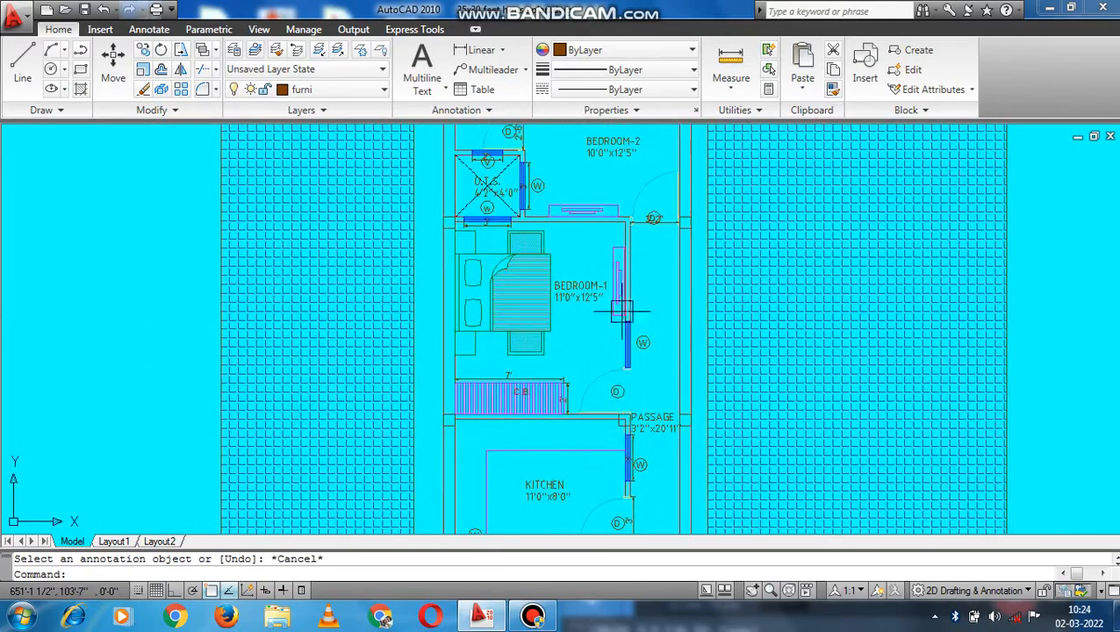
pyautogui.moveTo(632, 124); pyautogui.dragTo(643, 263, button='middle')
pyautogui.moveTo(647, 198); pyautogui.dragTo(643, 215, button='middle')
pyautogui.moveTo(650, 369); pyautogui.dragTo(596, 133, button='middle')
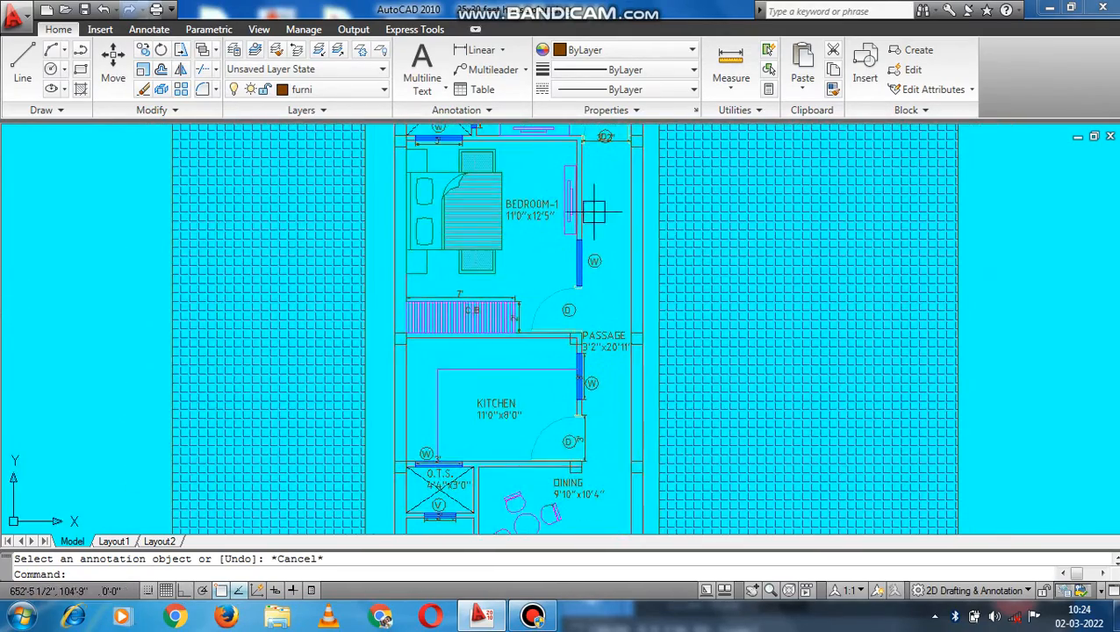
pyautogui.moveTo(447, 491); pyautogui.dragTo(515, 202, button='middle')
pyautogui.moveTo(515, 359); pyautogui.dragTo(516, 201, button='middle')
# Step: Examine the columns along both outer walls, from the garden and main gate through the kitchen to the rear of Bedroom-2
pyautogui.scroll(3, 482, 411)
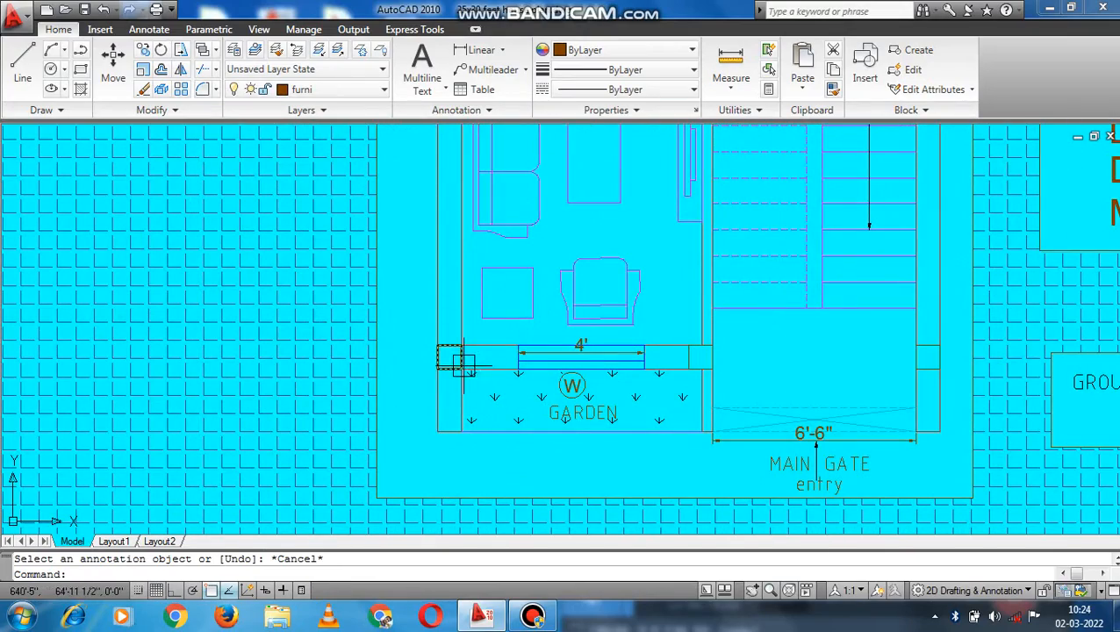
pyautogui.moveTo(883, 357); pyautogui.dragTo(859, 476, button='middle')
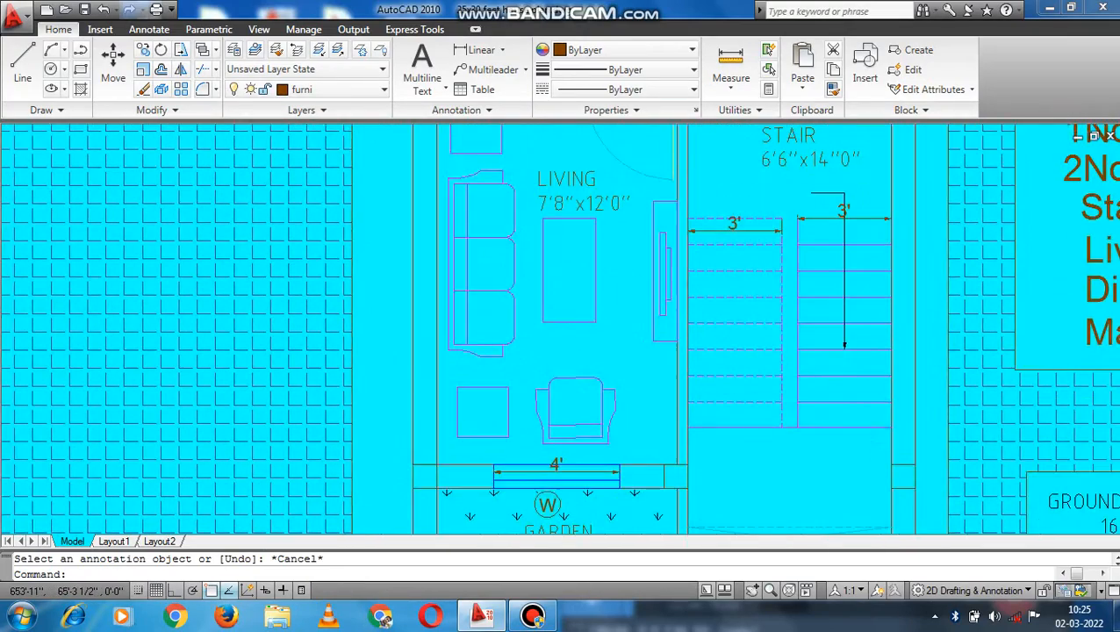
pyautogui.moveTo(877, 229); pyautogui.dragTo(890, 402, button='middle')
pyautogui.moveTo(438, 269); pyautogui.dragTo(487, 528, button='middle')
pyautogui.moveTo(468, 173); pyautogui.dragTo(461, 257, button='middle')
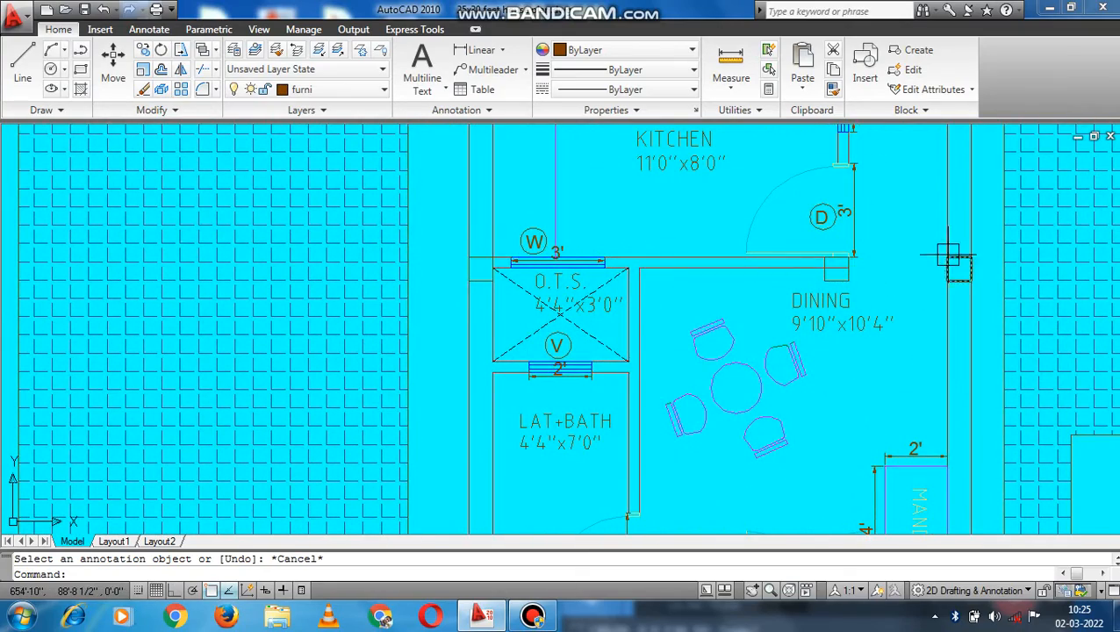
pyautogui.moveTo(949, 254); pyautogui.dragTo(922, 490, button='middle')
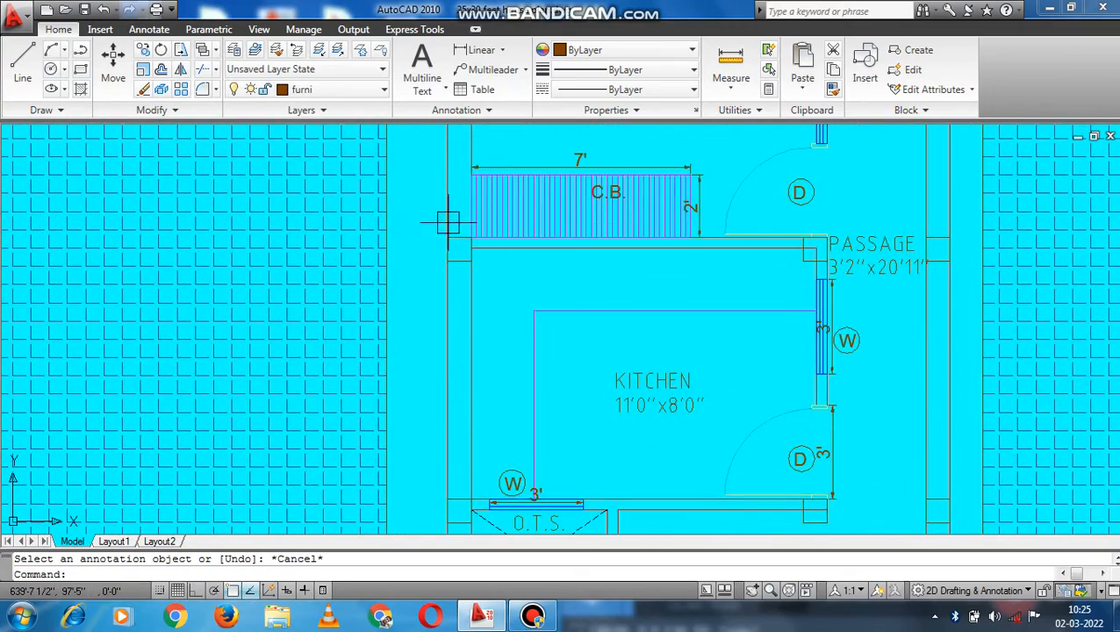
pyautogui.moveTo(448, 222); pyautogui.dragTo(467, 466, button='middle')
pyautogui.moveTo(487, 155); pyautogui.dragTo(482, 361, button='middle')
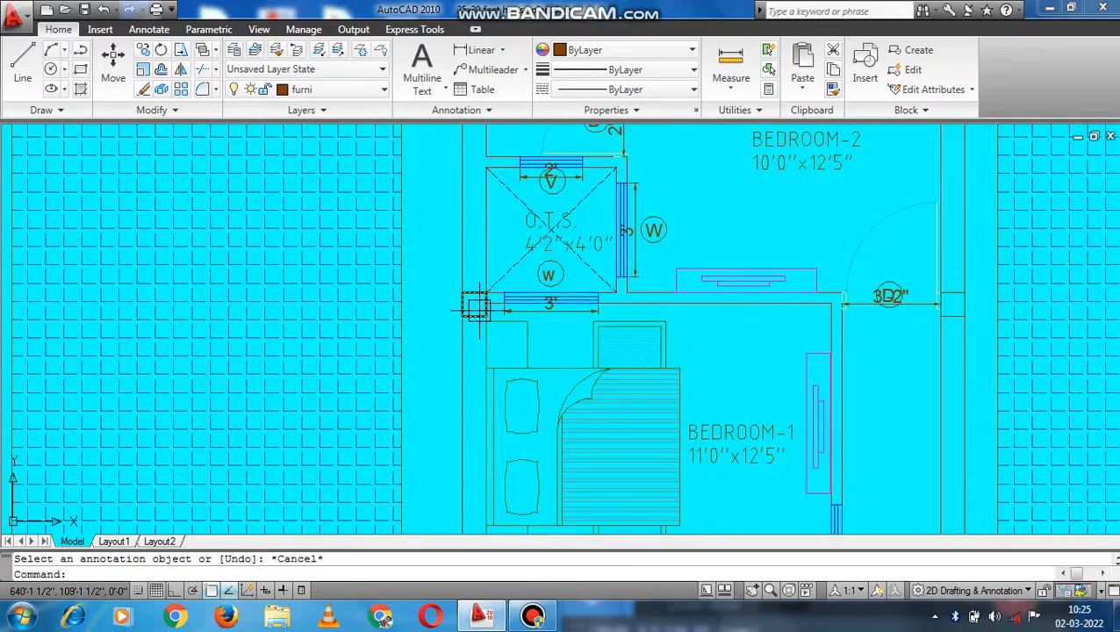
pyautogui.moveTo(975, 184); pyautogui.dragTo(956, 520, button='middle')
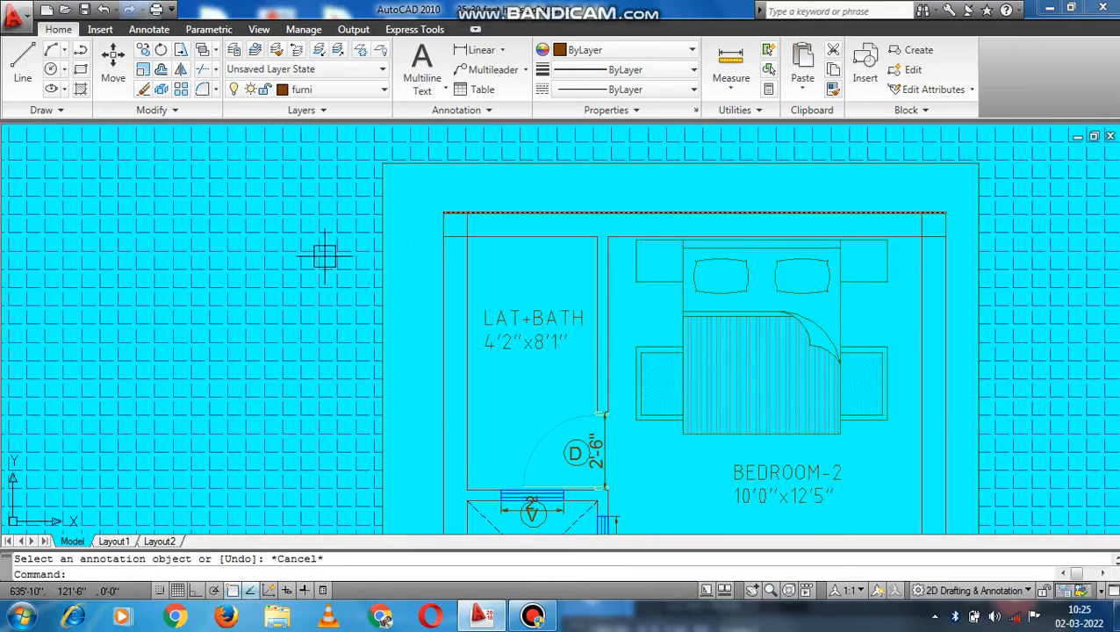
# Step: Copy the inner wall note to directly above itself in the summary box
pyautogui.scroll(-4, 617, 336)
pyautogui.moveTo(620, 457); pyautogui.dragTo(313, 132, button='middle')
pyautogui.moveTo(749, 451); pyautogui.dragTo(648, 230, button='middle')
pyautogui.scroll(3, 477, 358)
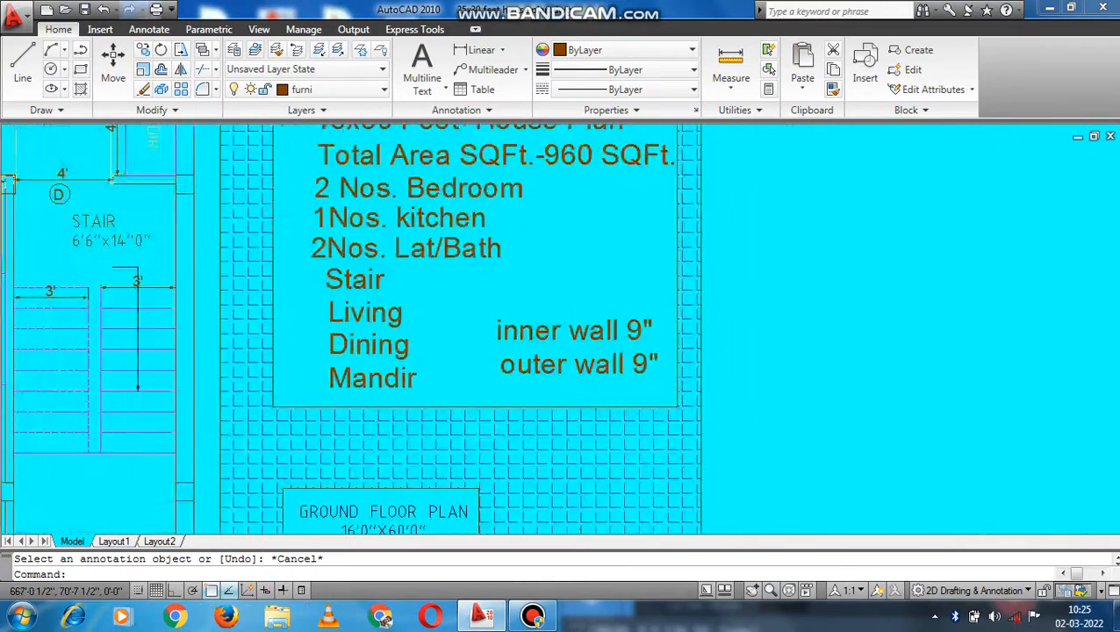
pyautogui.scroll(1, 481, 355)
pyautogui.click(517, 327)
pyautogui.press('Return')
pyautogui.click(517, 325)
pyautogui.click(515, 263)
pyautogui.press('Return')
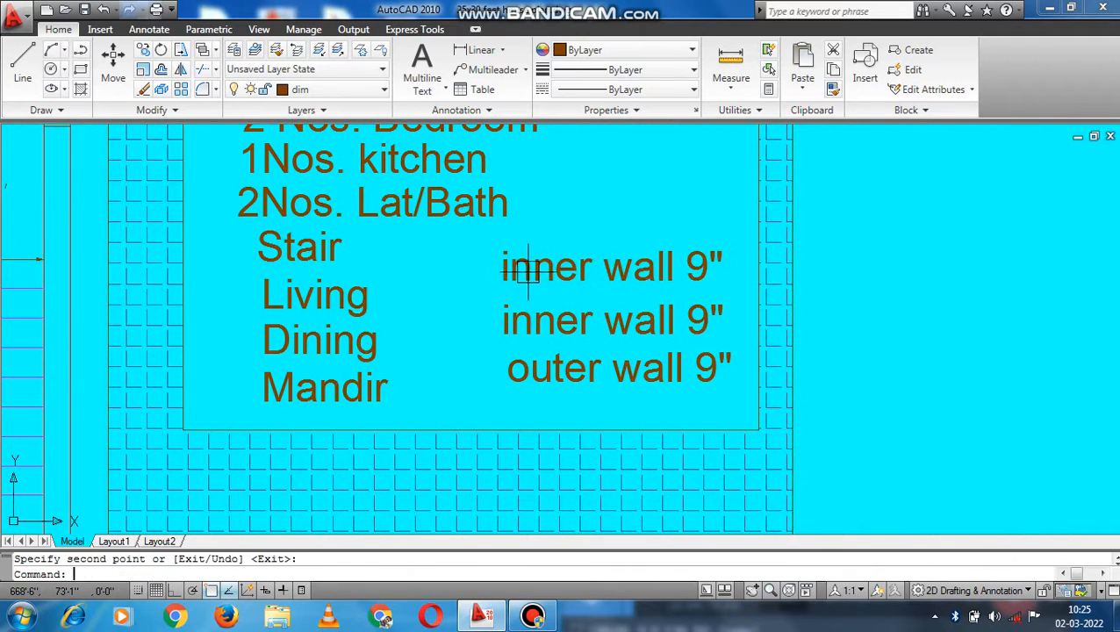
# Step: Change the topmost wall note copy to 'coloum size 9"x9"'
pyautogui.doubleClick(527, 268)
pyautogui.write('coloum size 9"x9')
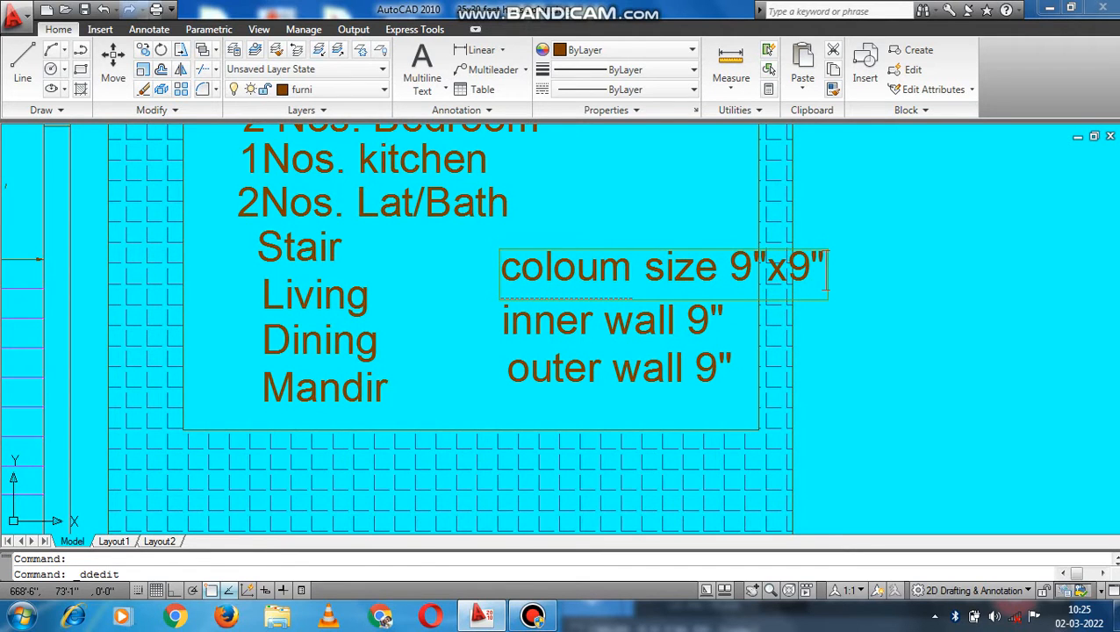
pyautogui.click(958, 359)
pyautogui.press('Escape')
# Step: Review the overall plan from the road strip and main gate up to Bedroom-1
pyautogui.scroll(-3, 675, 294)
pyautogui.moveTo(621, 299); pyautogui.dragTo(714, 348, button='middle')
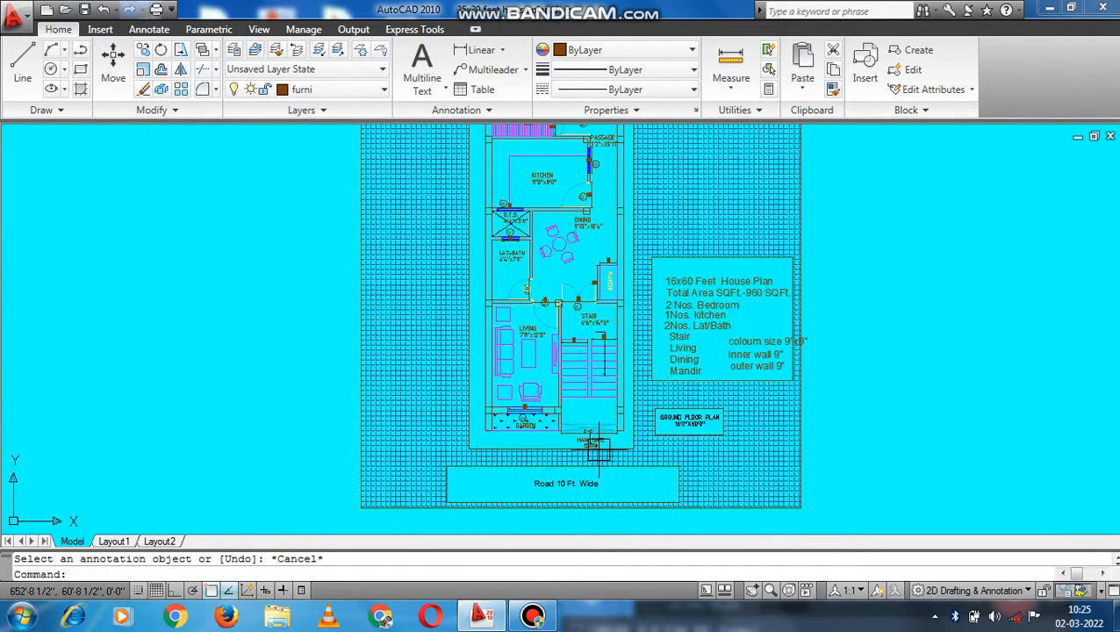
pyautogui.moveTo(570, 444); pyautogui.dragTo(568, 402, button='middle')
pyautogui.scroll(9, 567, 402)
pyautogui.scroll(-8, 567, 402)
pyautogui.moveTo(625, 130); pyautogui.dragTo(642, 304, button='middle')
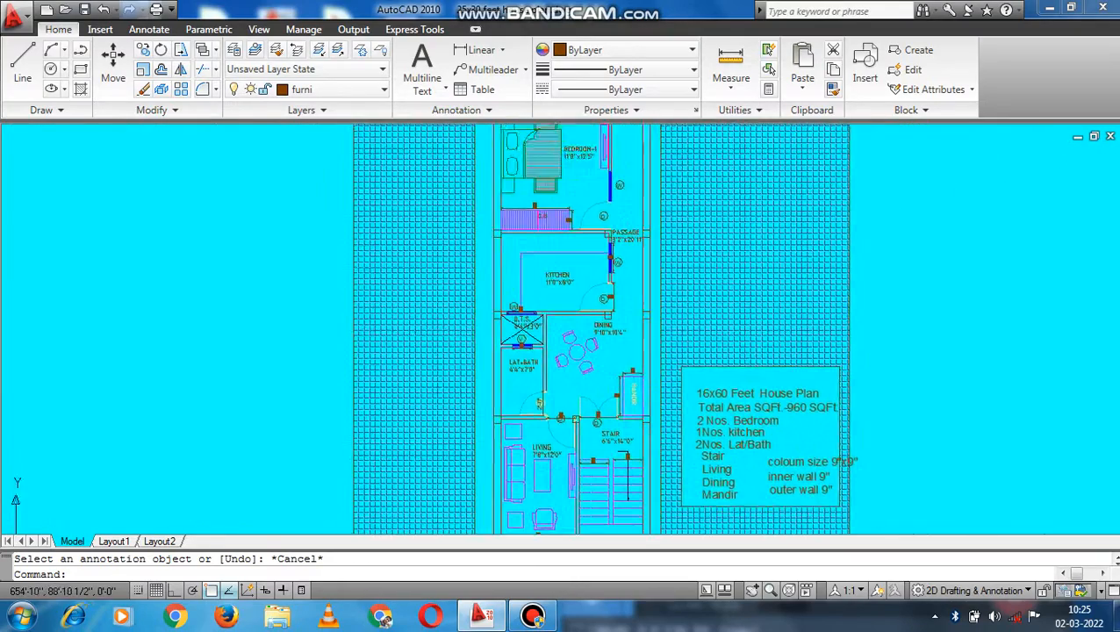